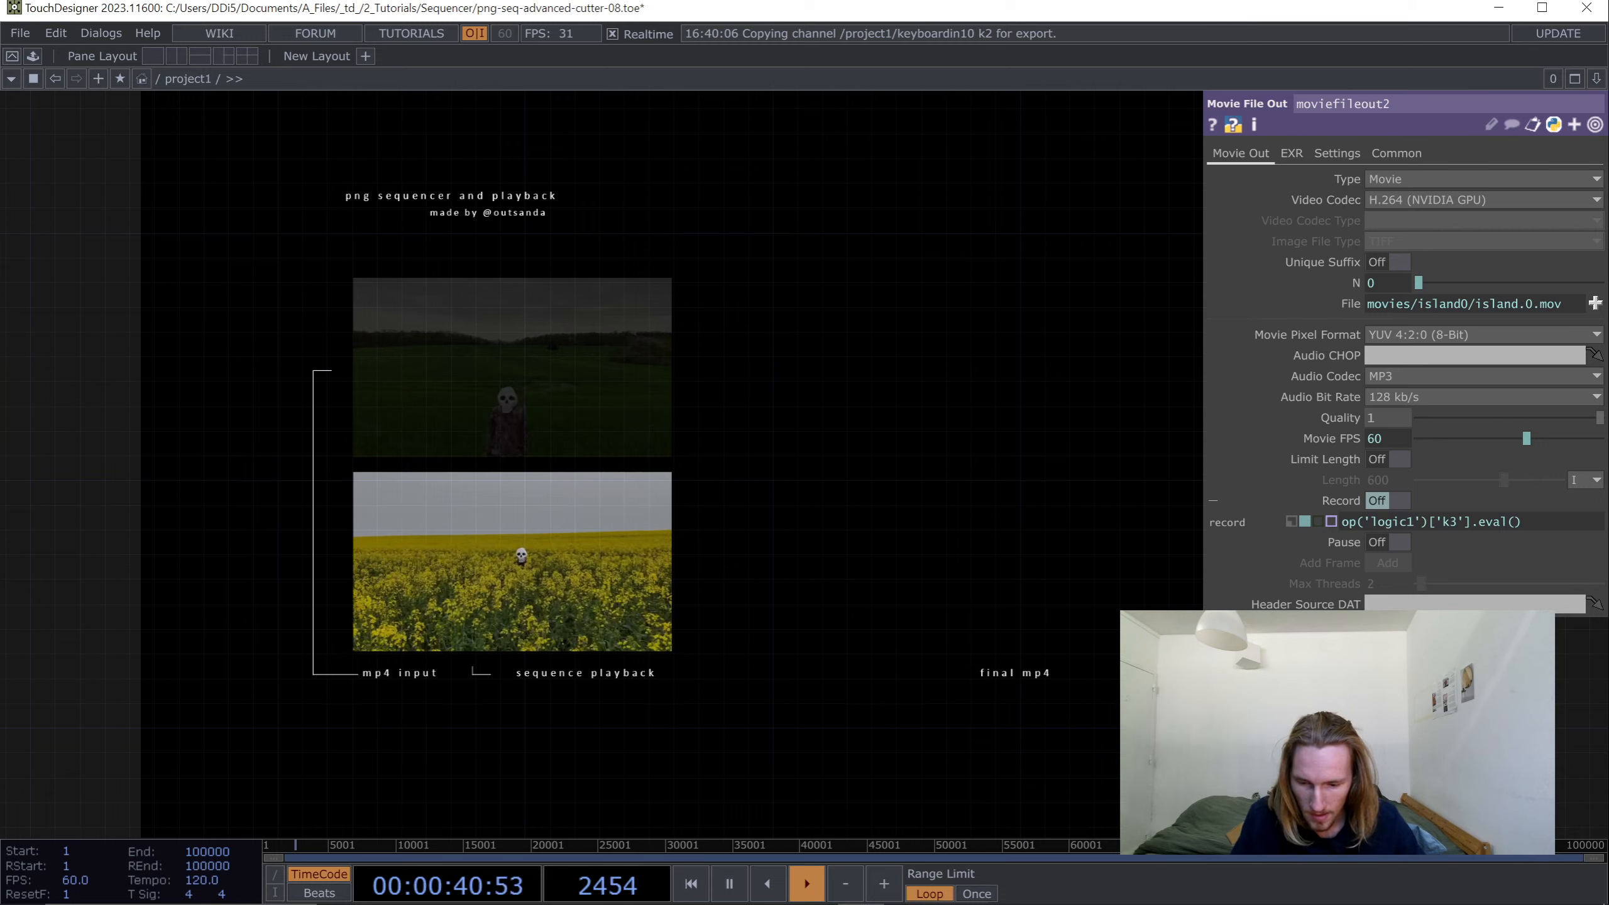
- Preview the project output in full-screen perform mode and return to the network editor
key(4)
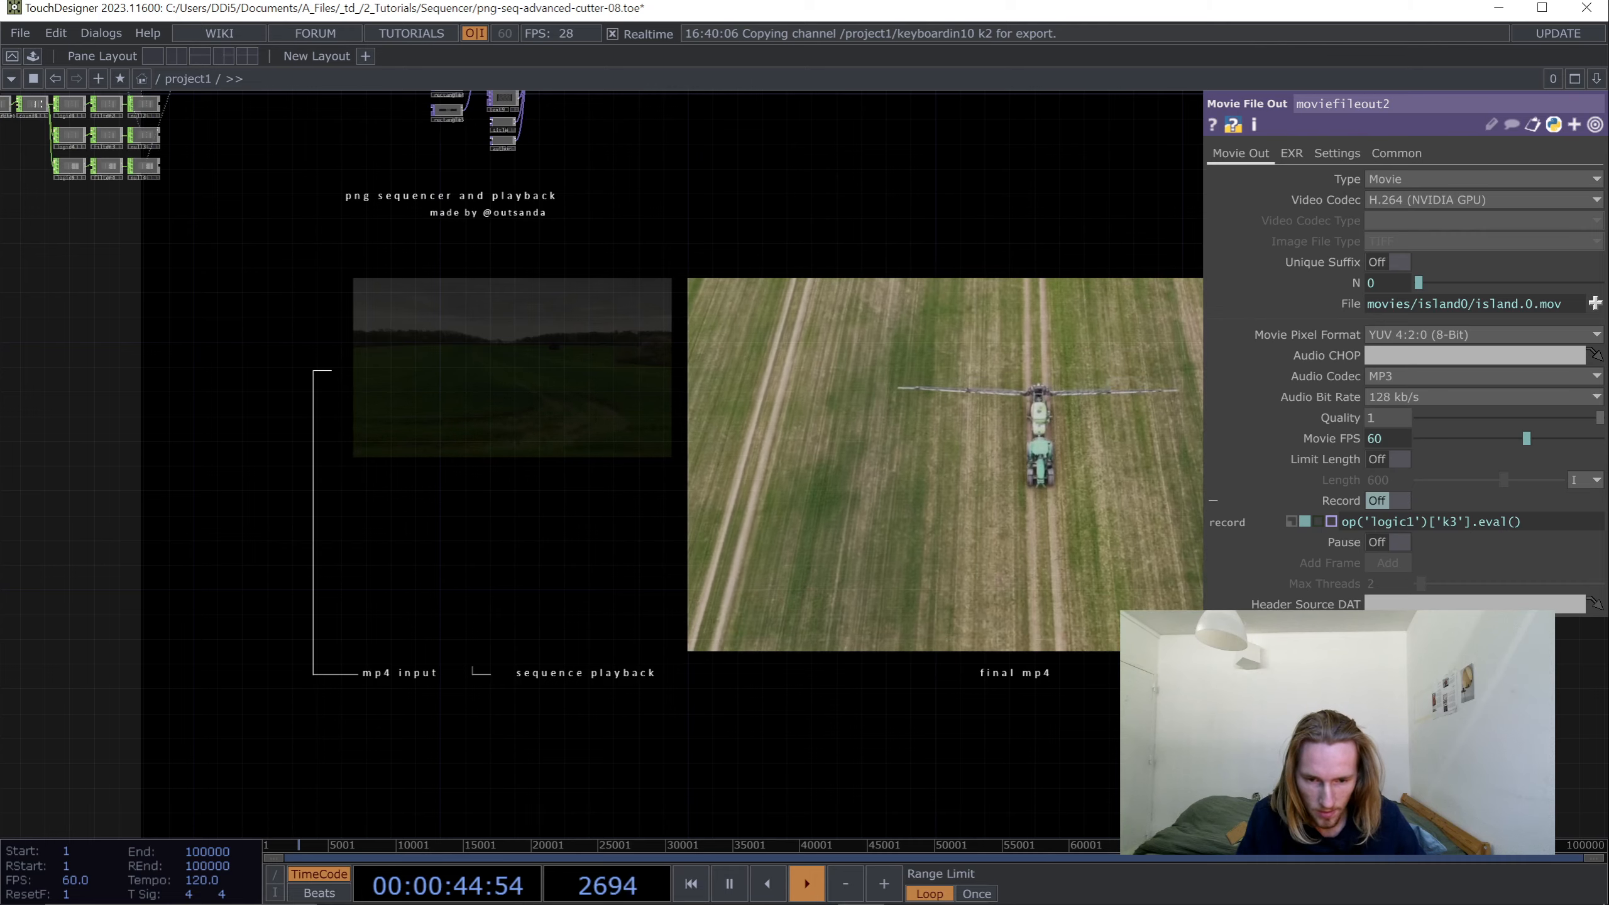
key(F1)
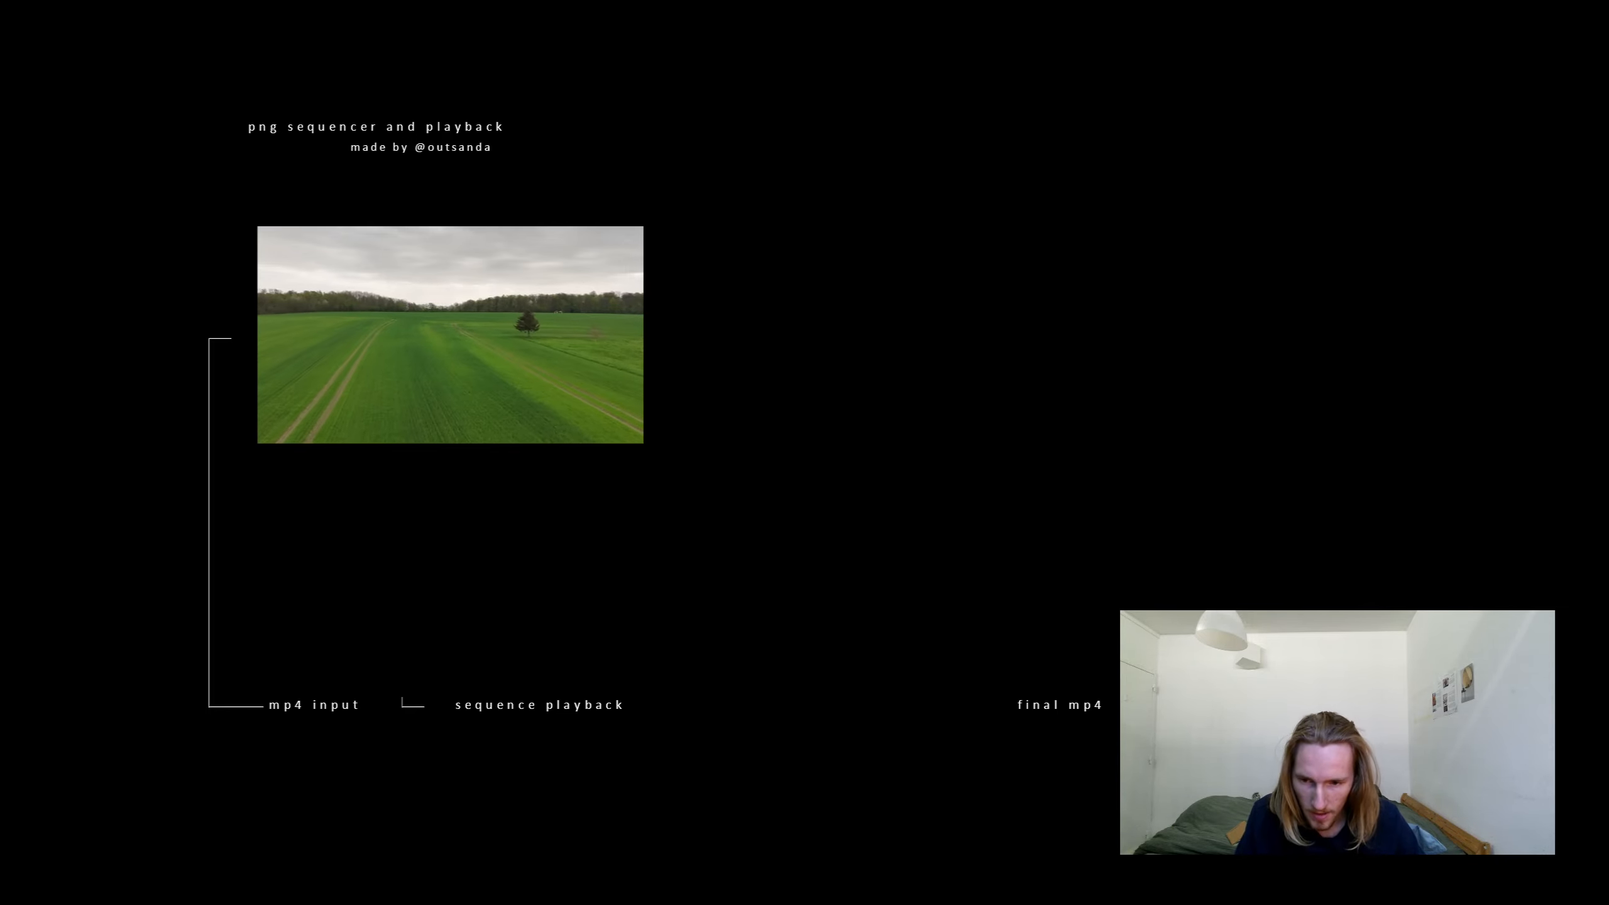
key(Escape)
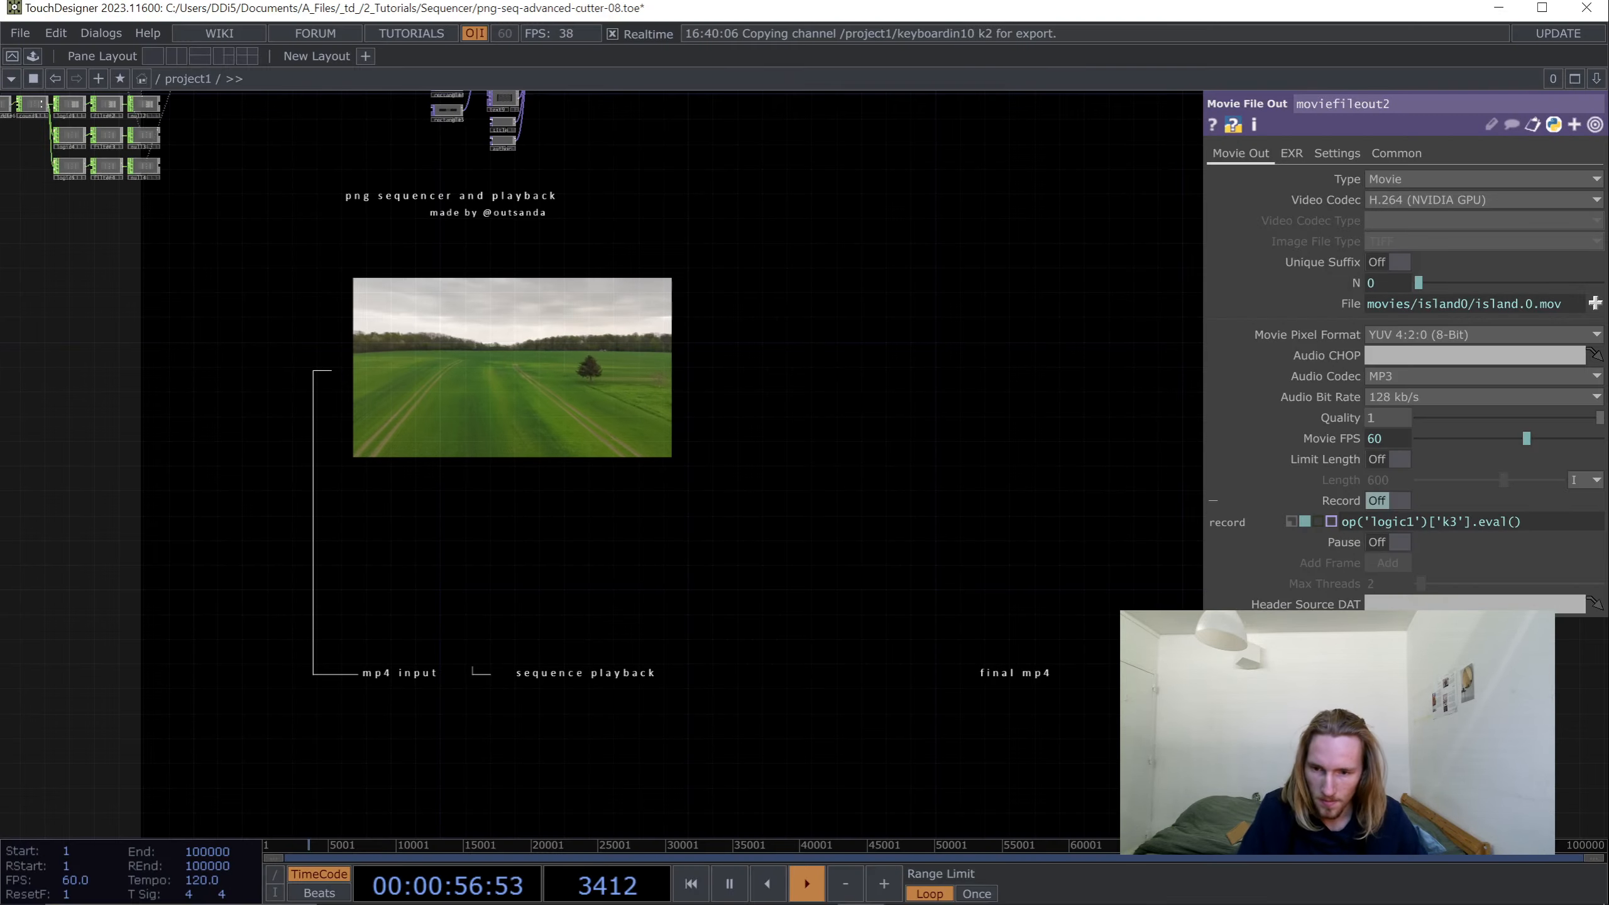
- Clear the sequence name text in the text1 operator
drag(158, 222, 1099, 759)
scroll(457, 366, up, 6)
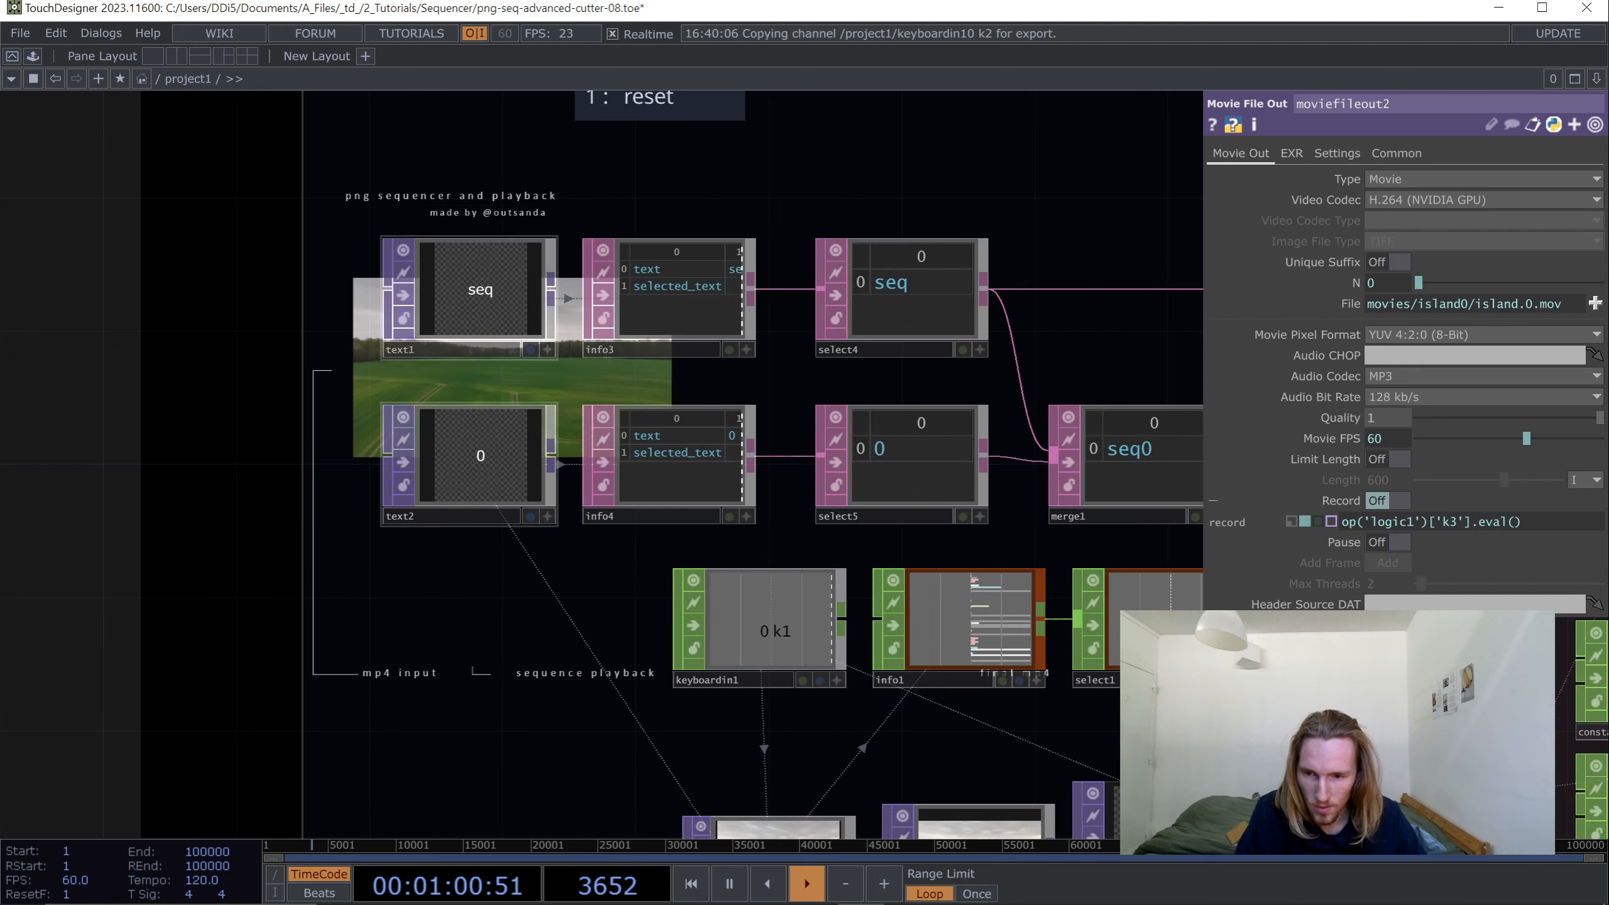
click(469, 317)
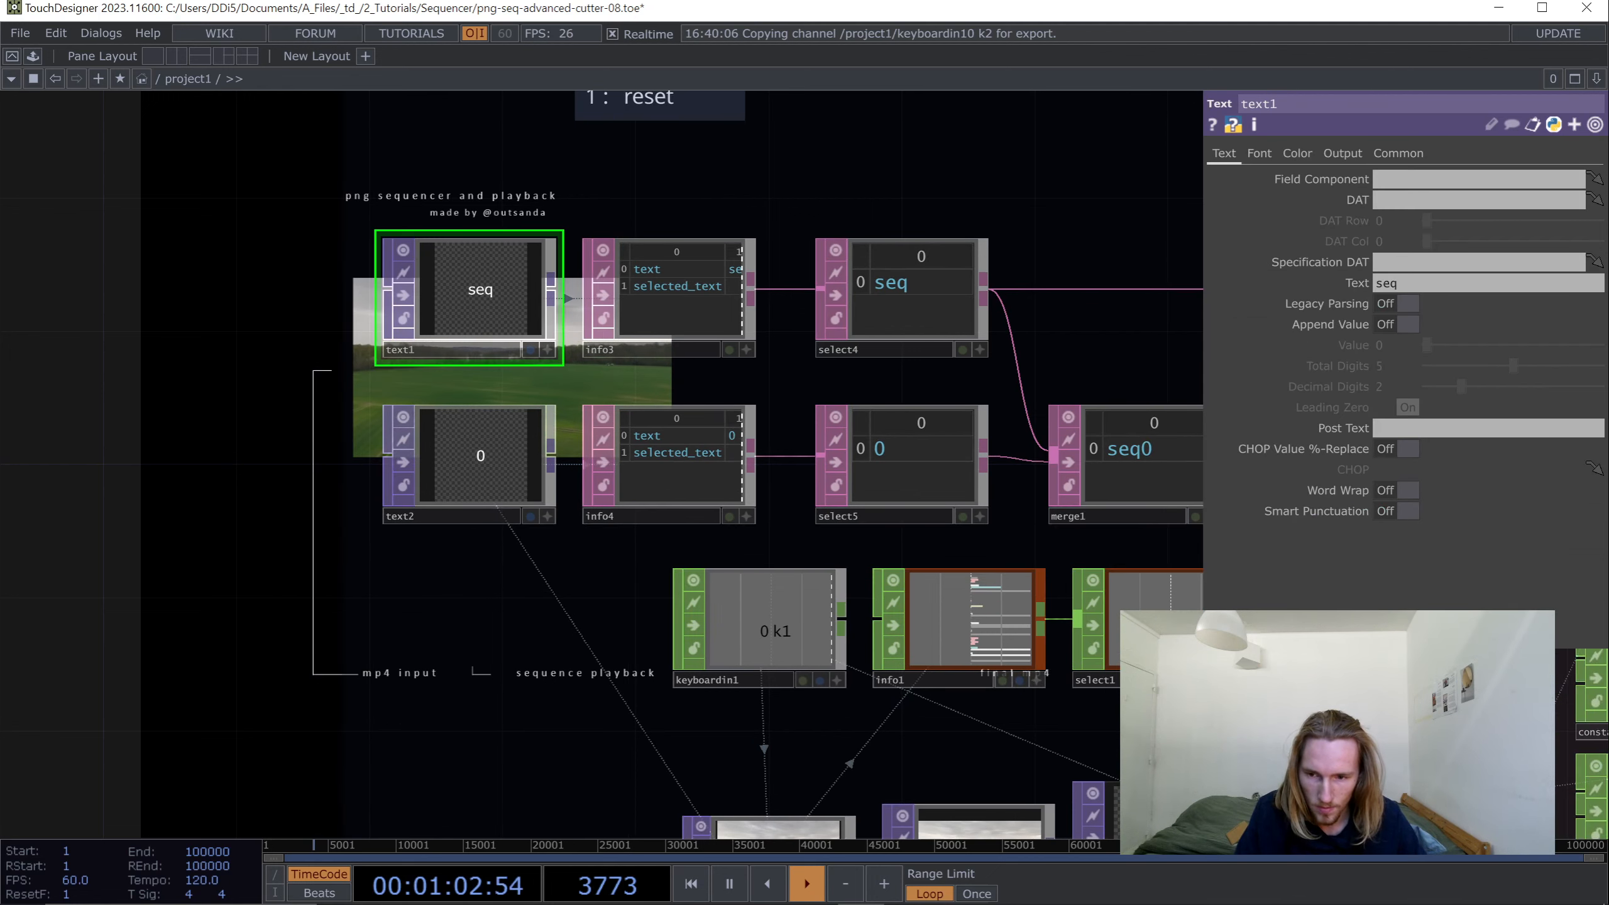
drag(633, 380, 1005, 473)
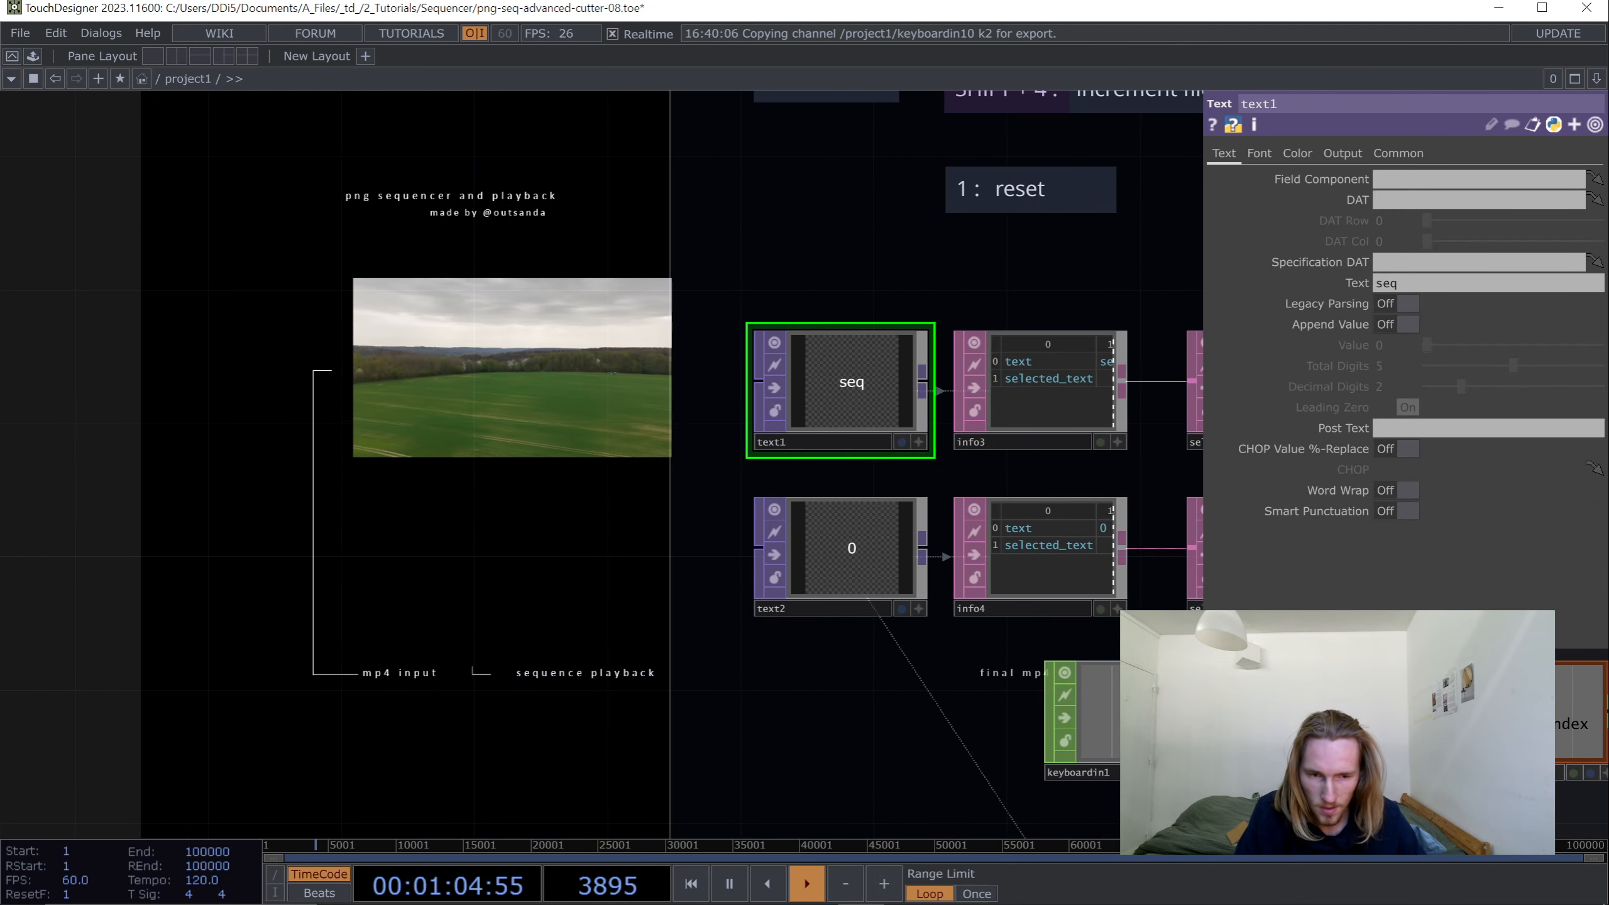
click(1387, 284)
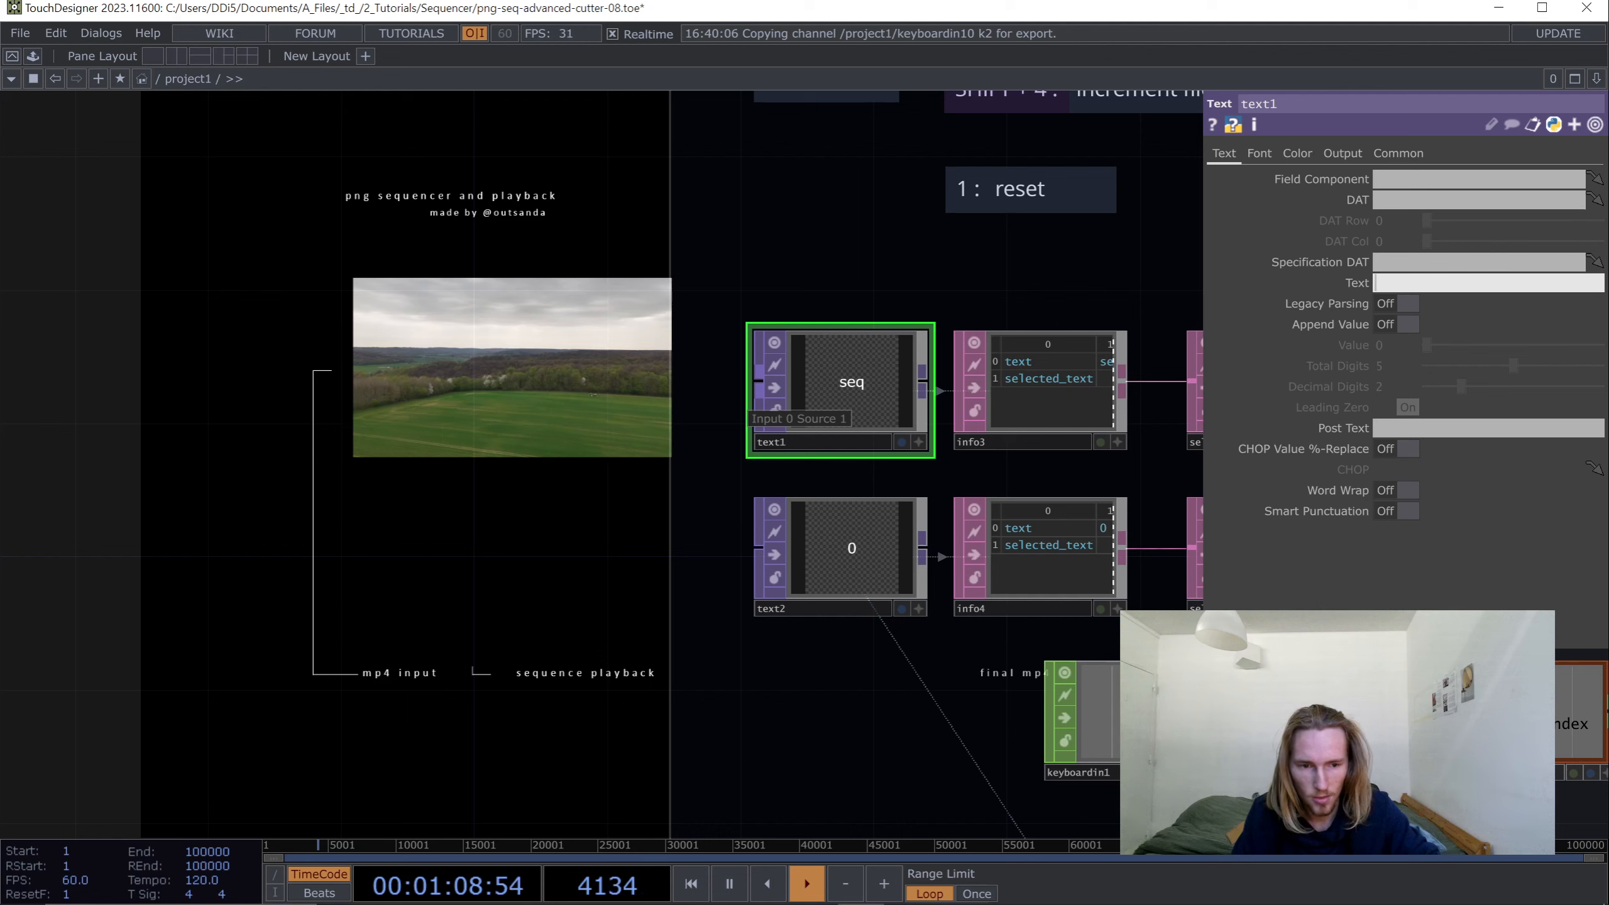
key(Return)
- Load a different video file into the moviefilein1 operator as the mp4 input
scroll(361, 255, down, 3)
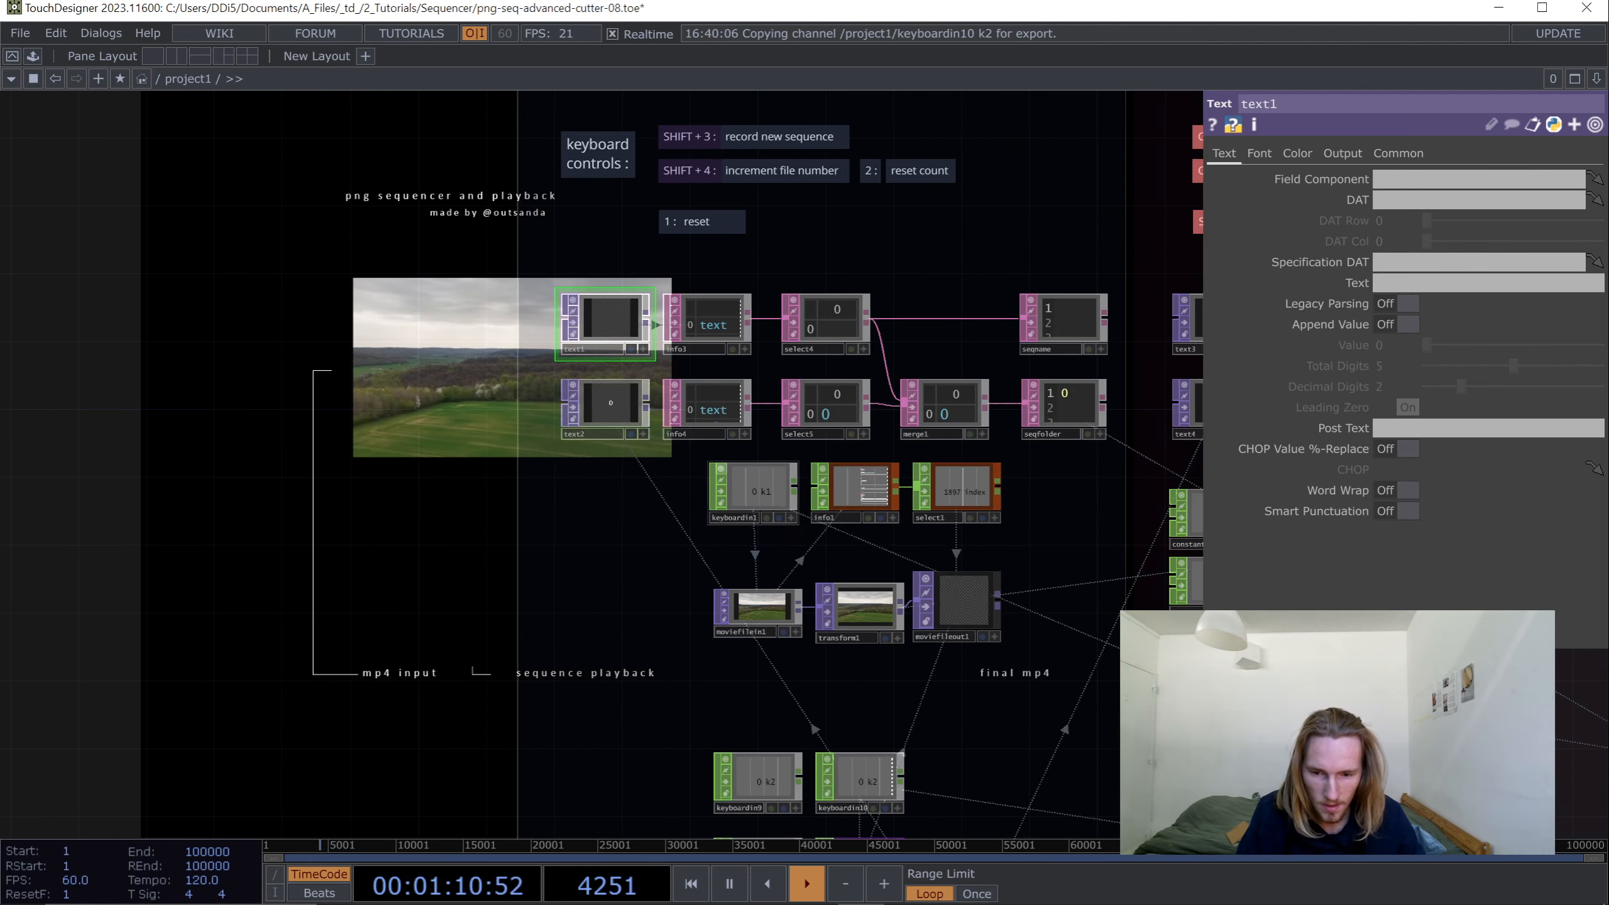
click(760, 610)
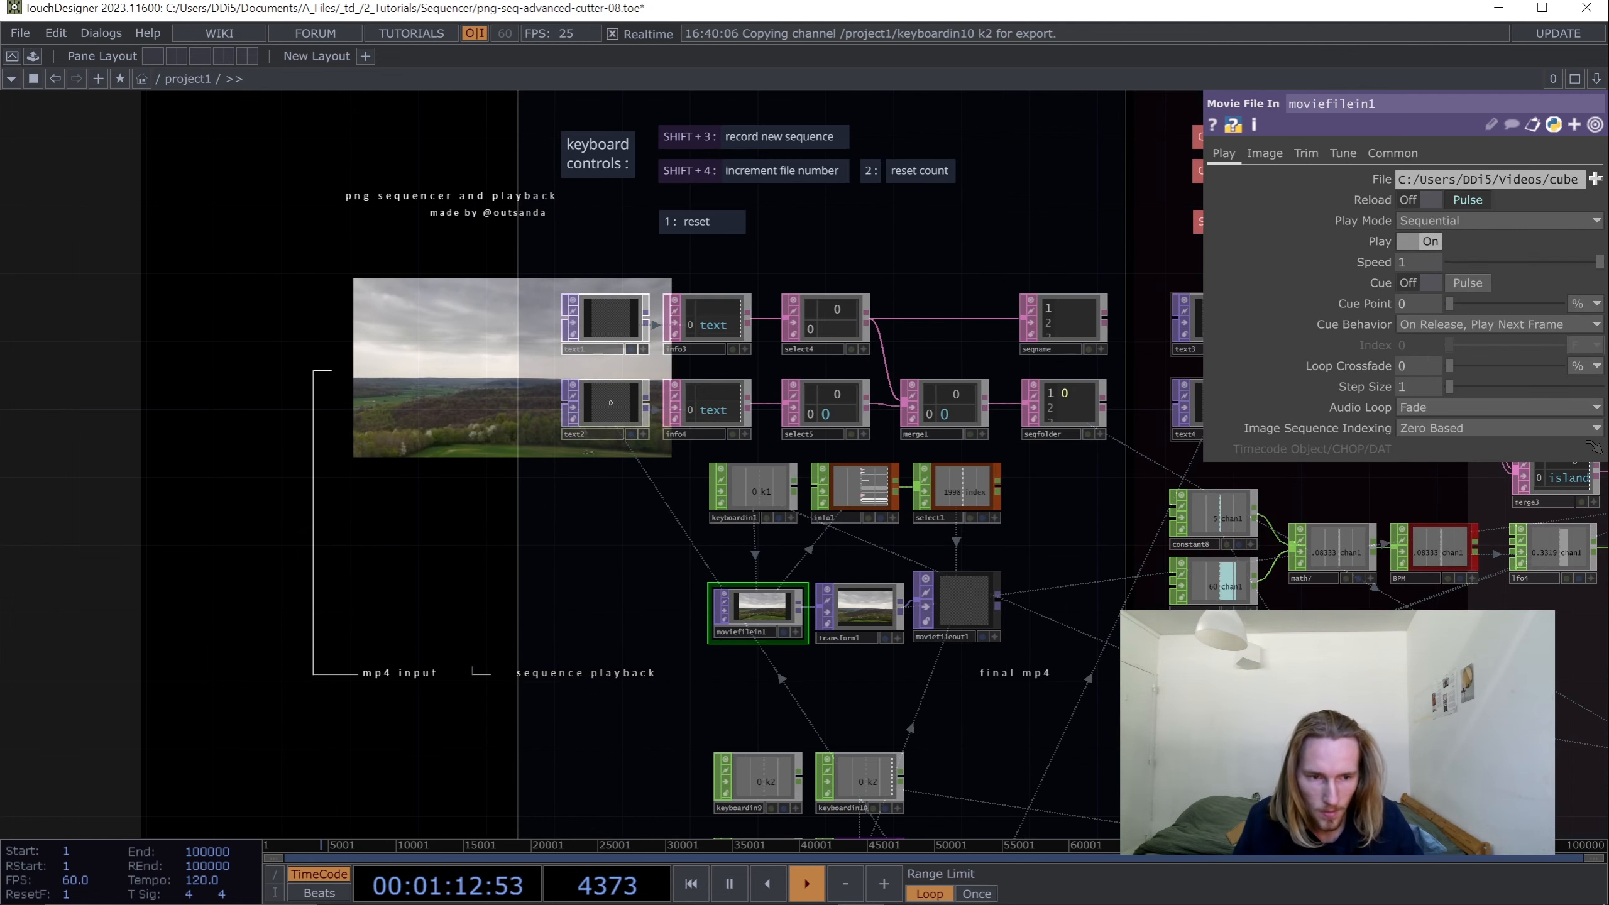
click(1596, 179)
double_click(433, 303)
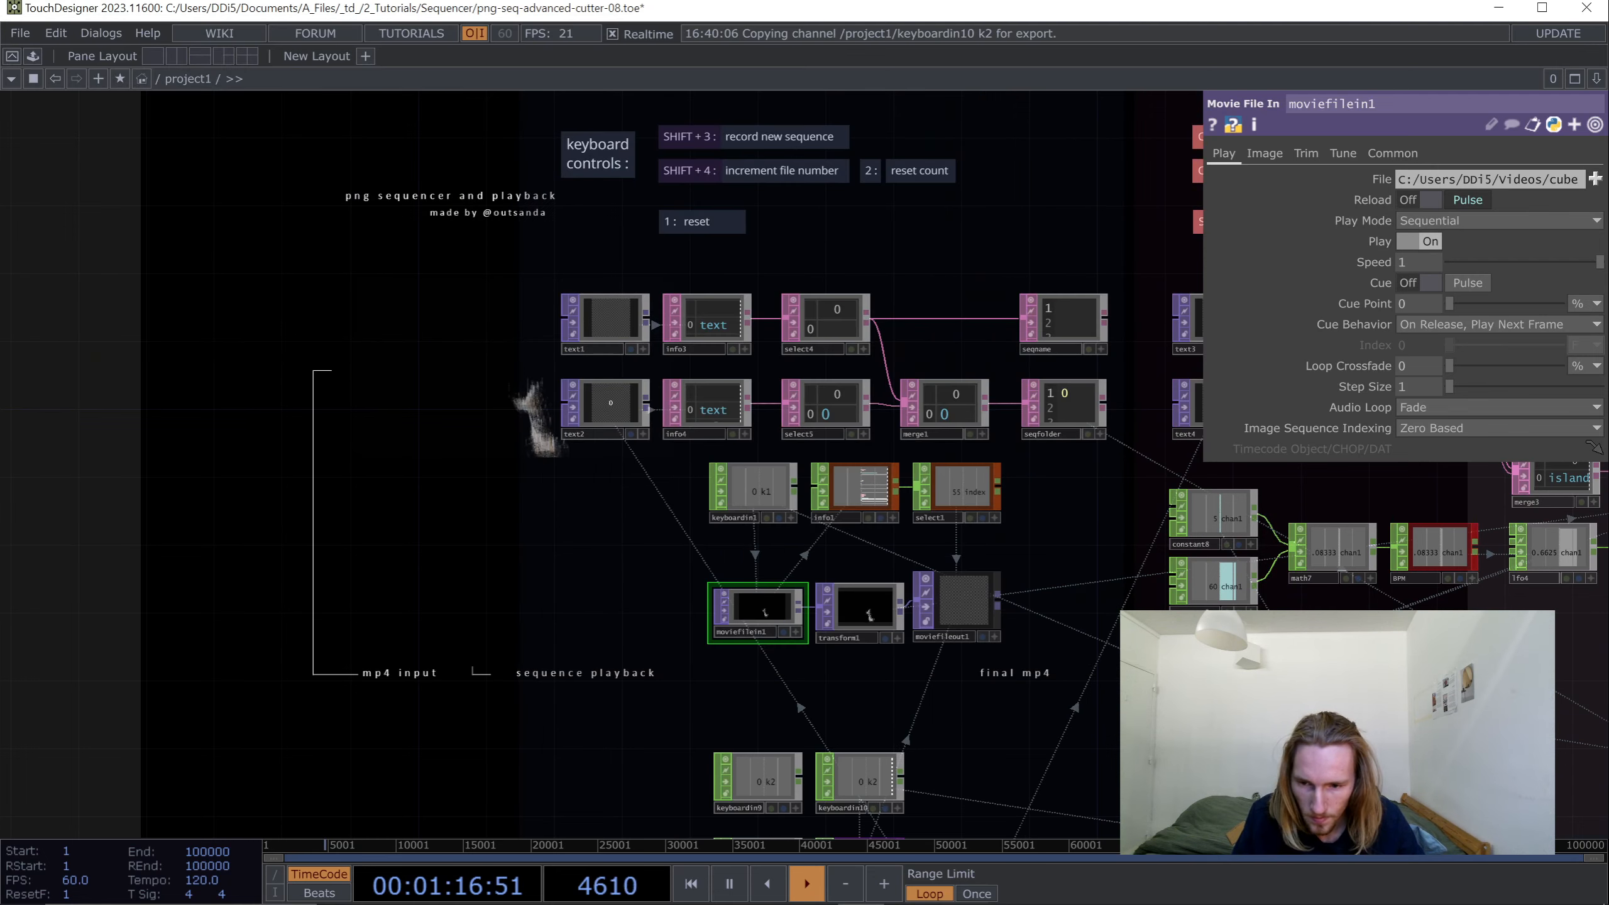
- Set the sequence name text in the text1 operator to "room"
drag(556, 367, 647, 378)
click(696, 334)
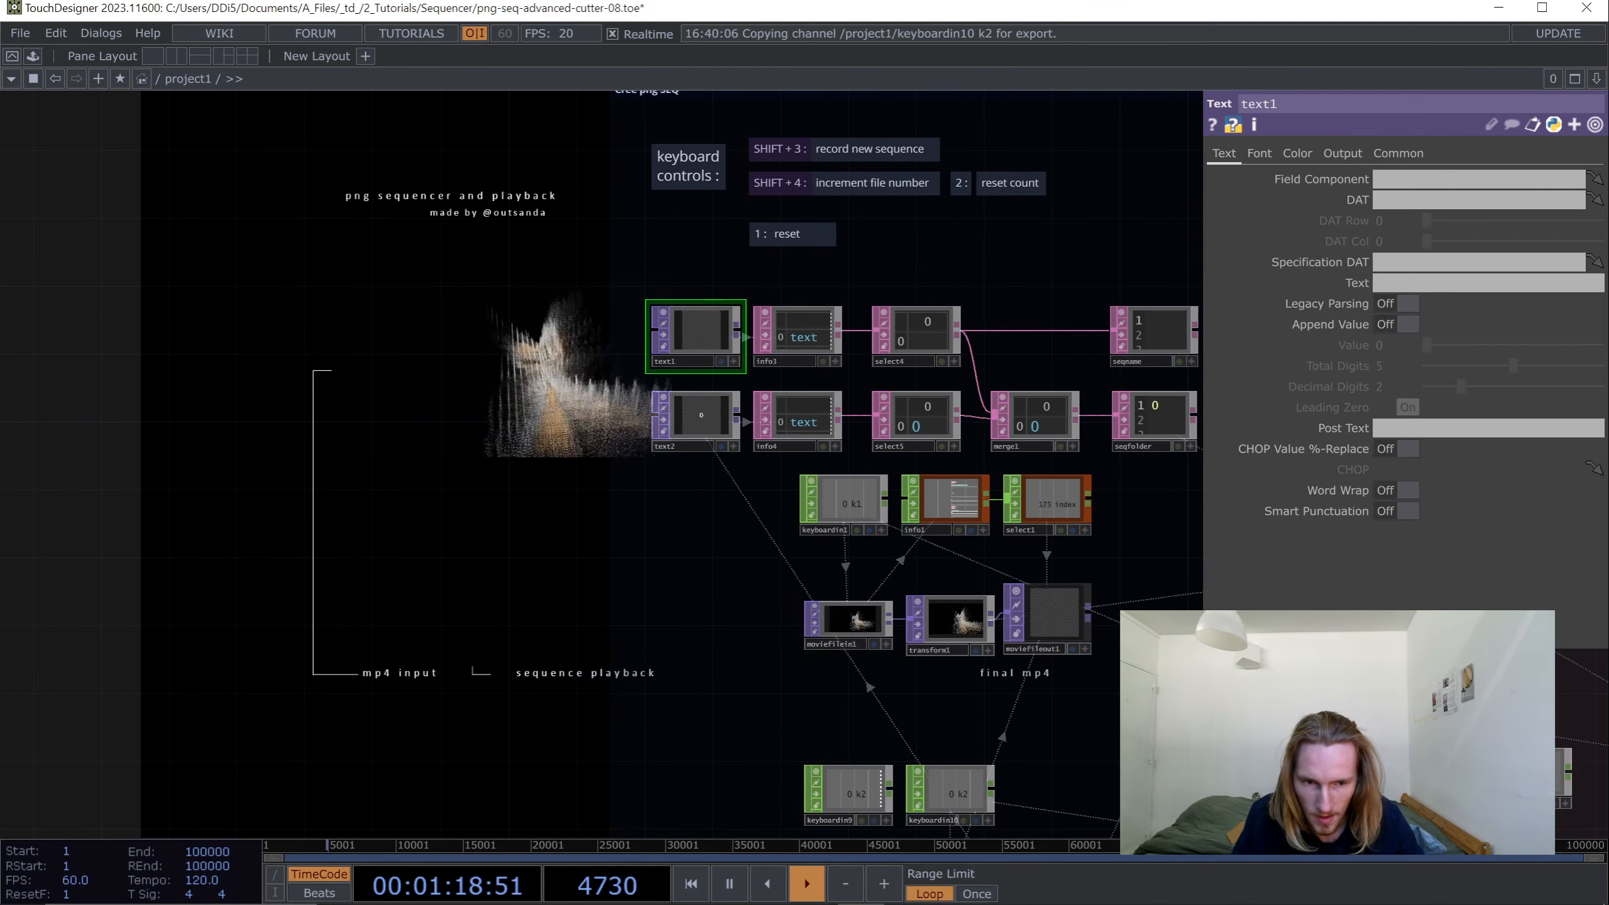
click(1458, 283)
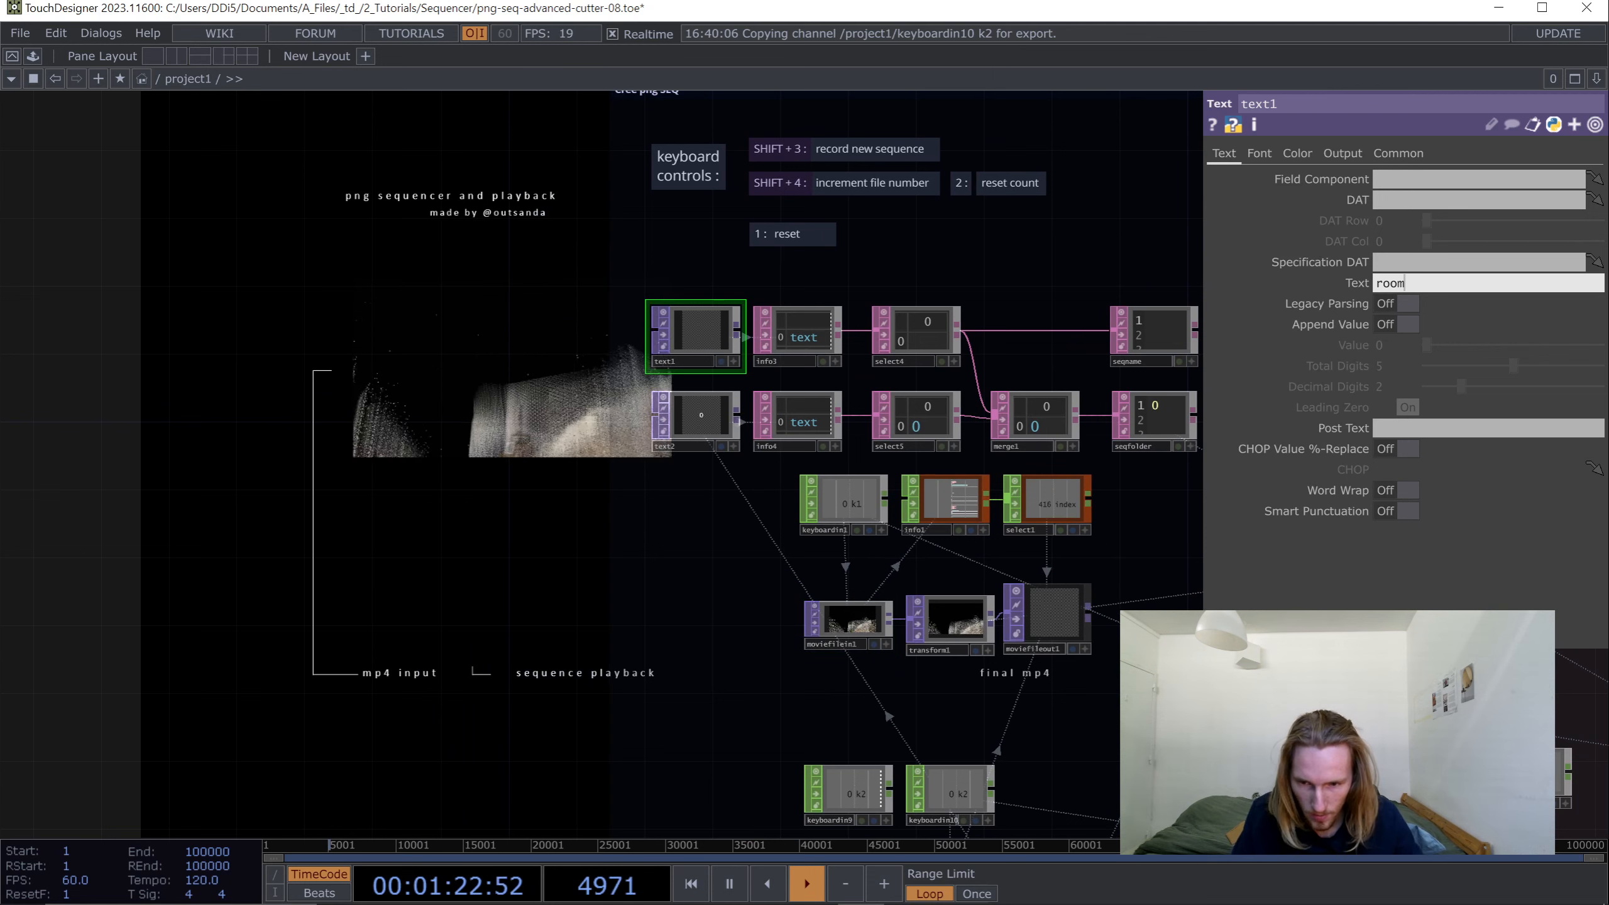
key(Return)
scroll(704, 518, up, 3)
scroll(705, 519, up, 1)
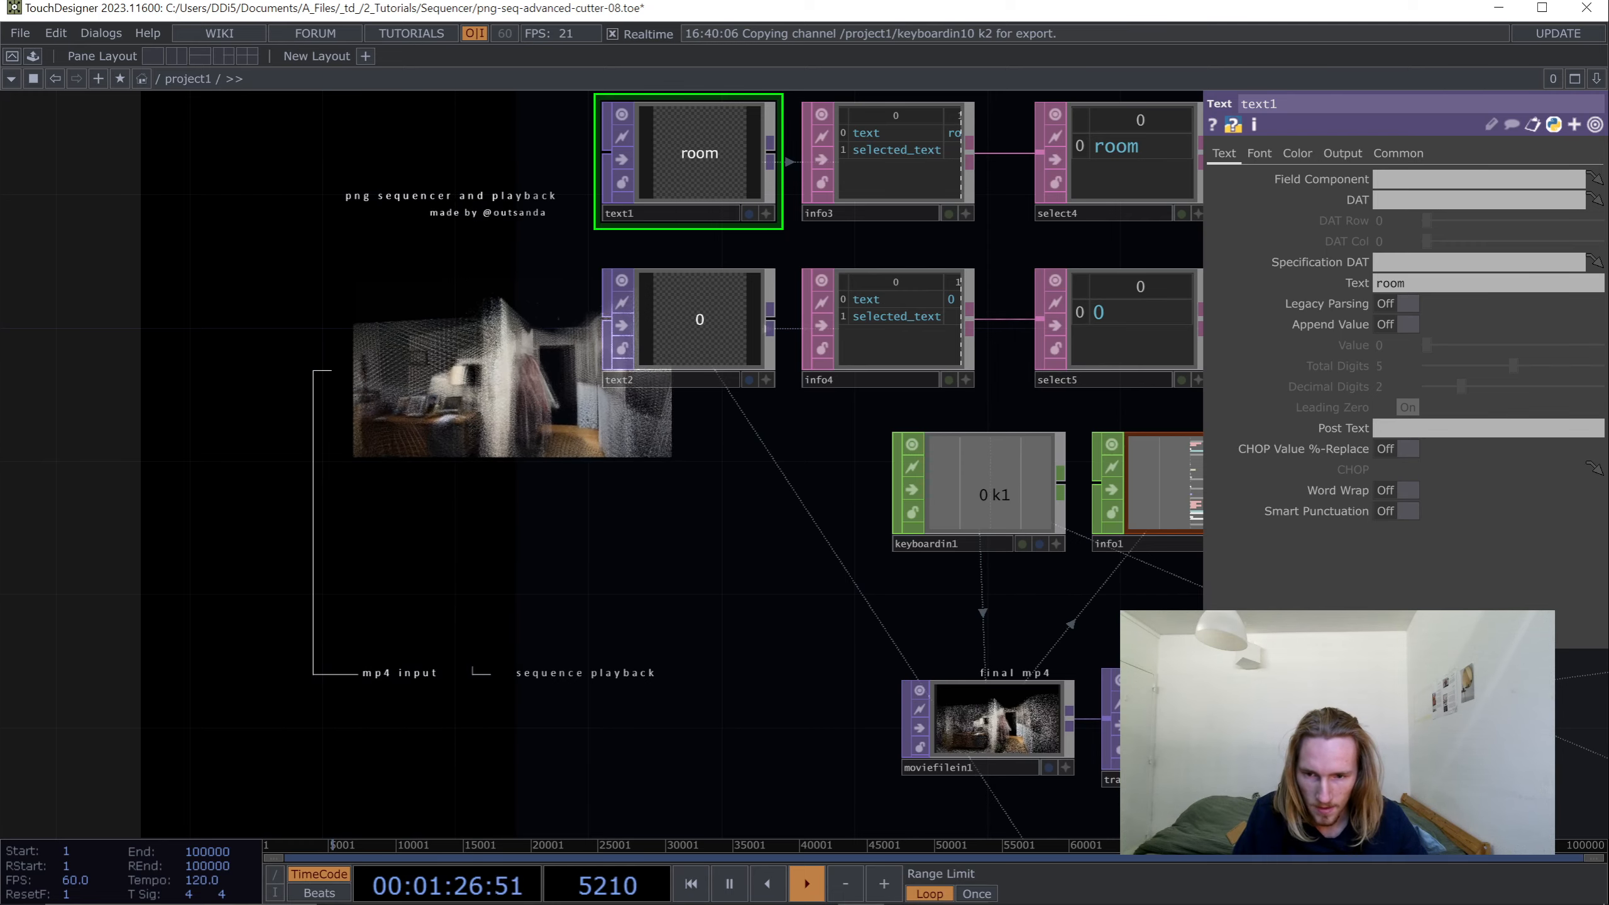
- Enter "roomfolder" as the movie name text in the text3 operator
key(h)
scroll(645, 300, up, 5)
click(645, 299)
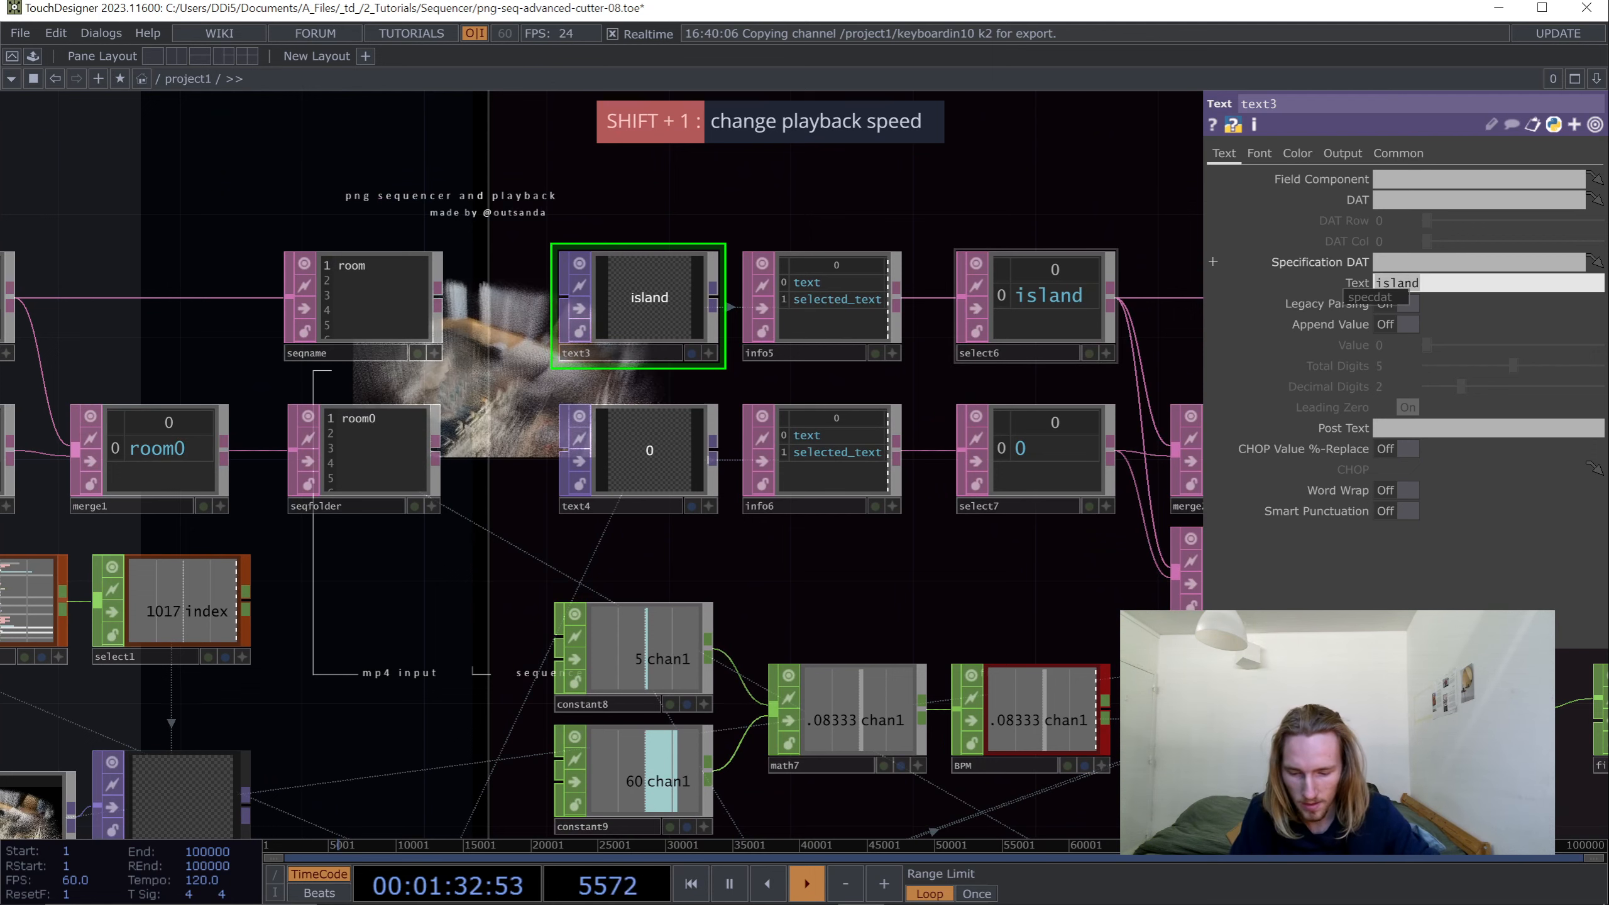
text(ro)
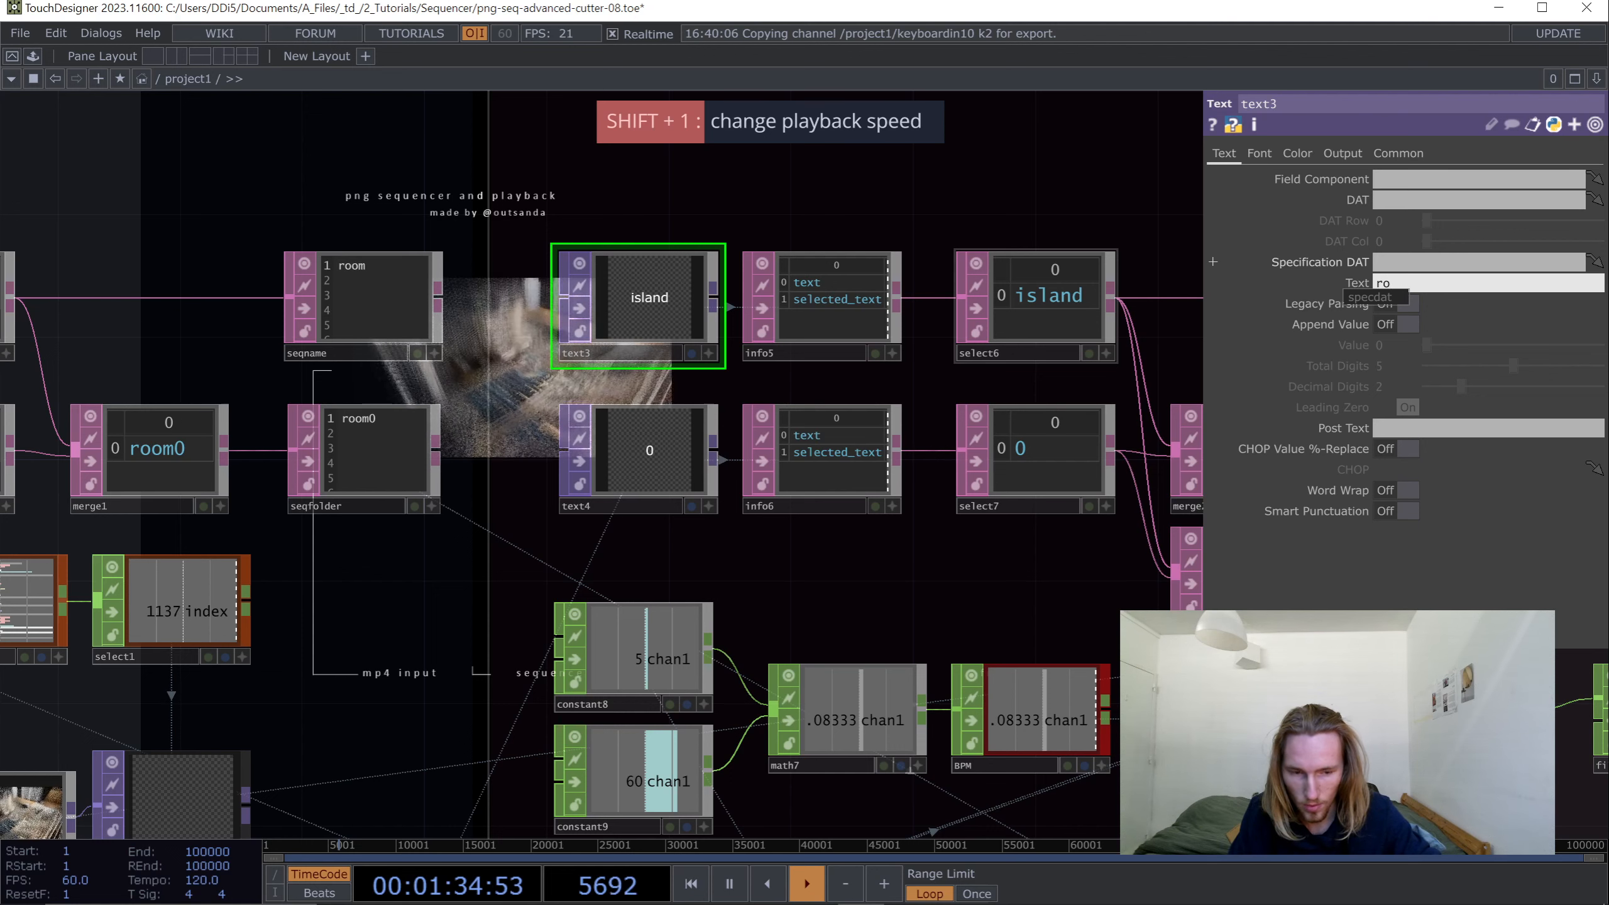
text(om)
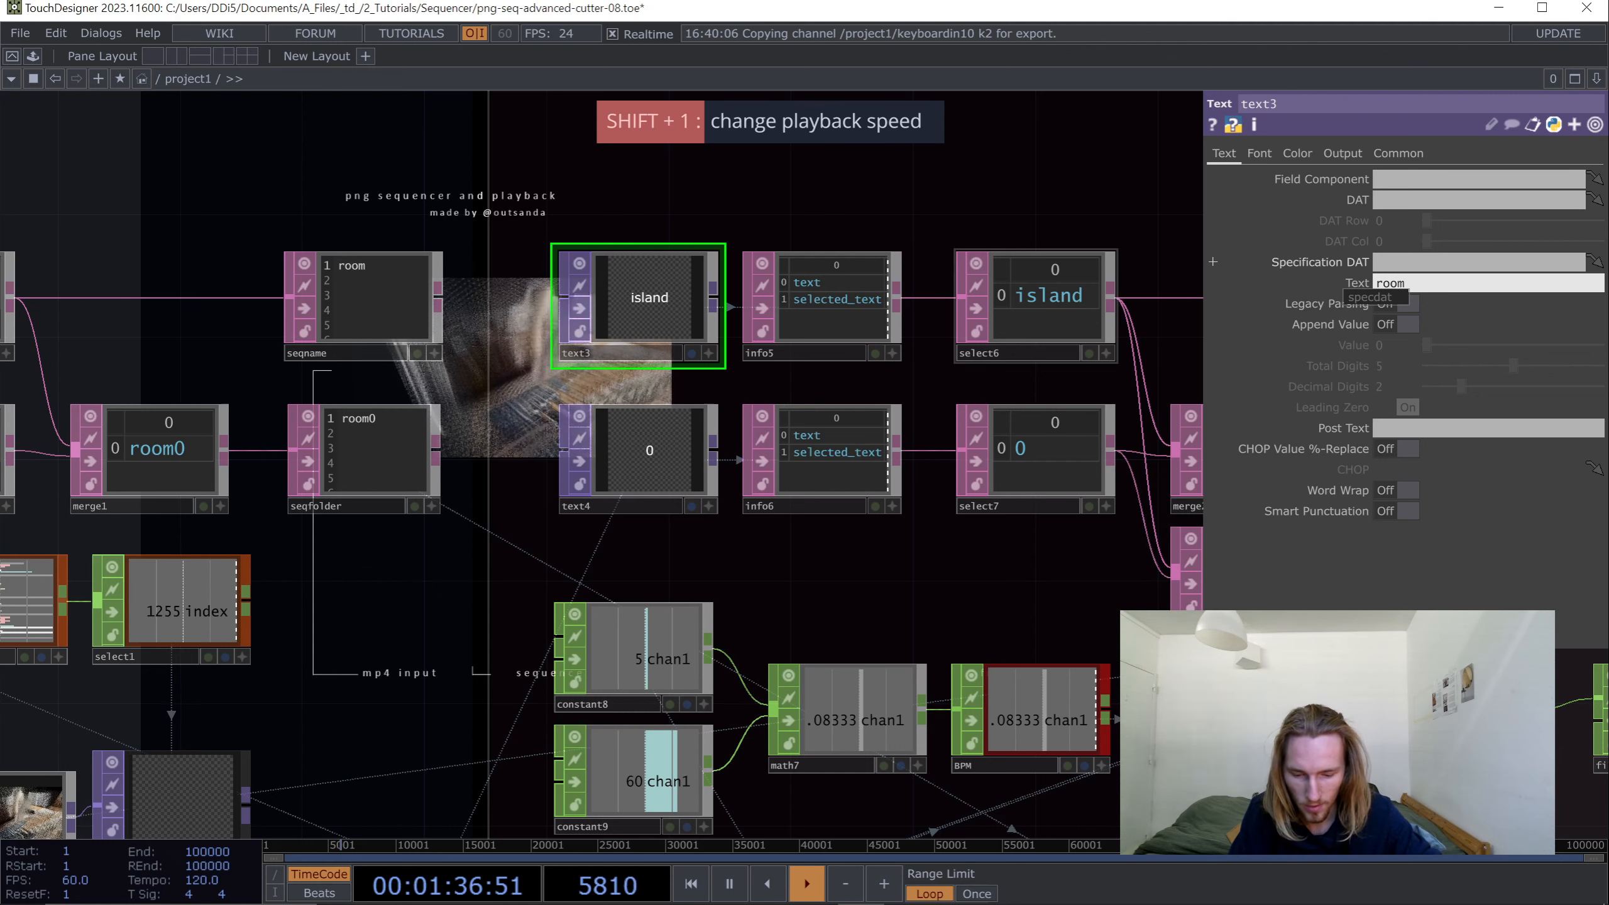
text(folder)
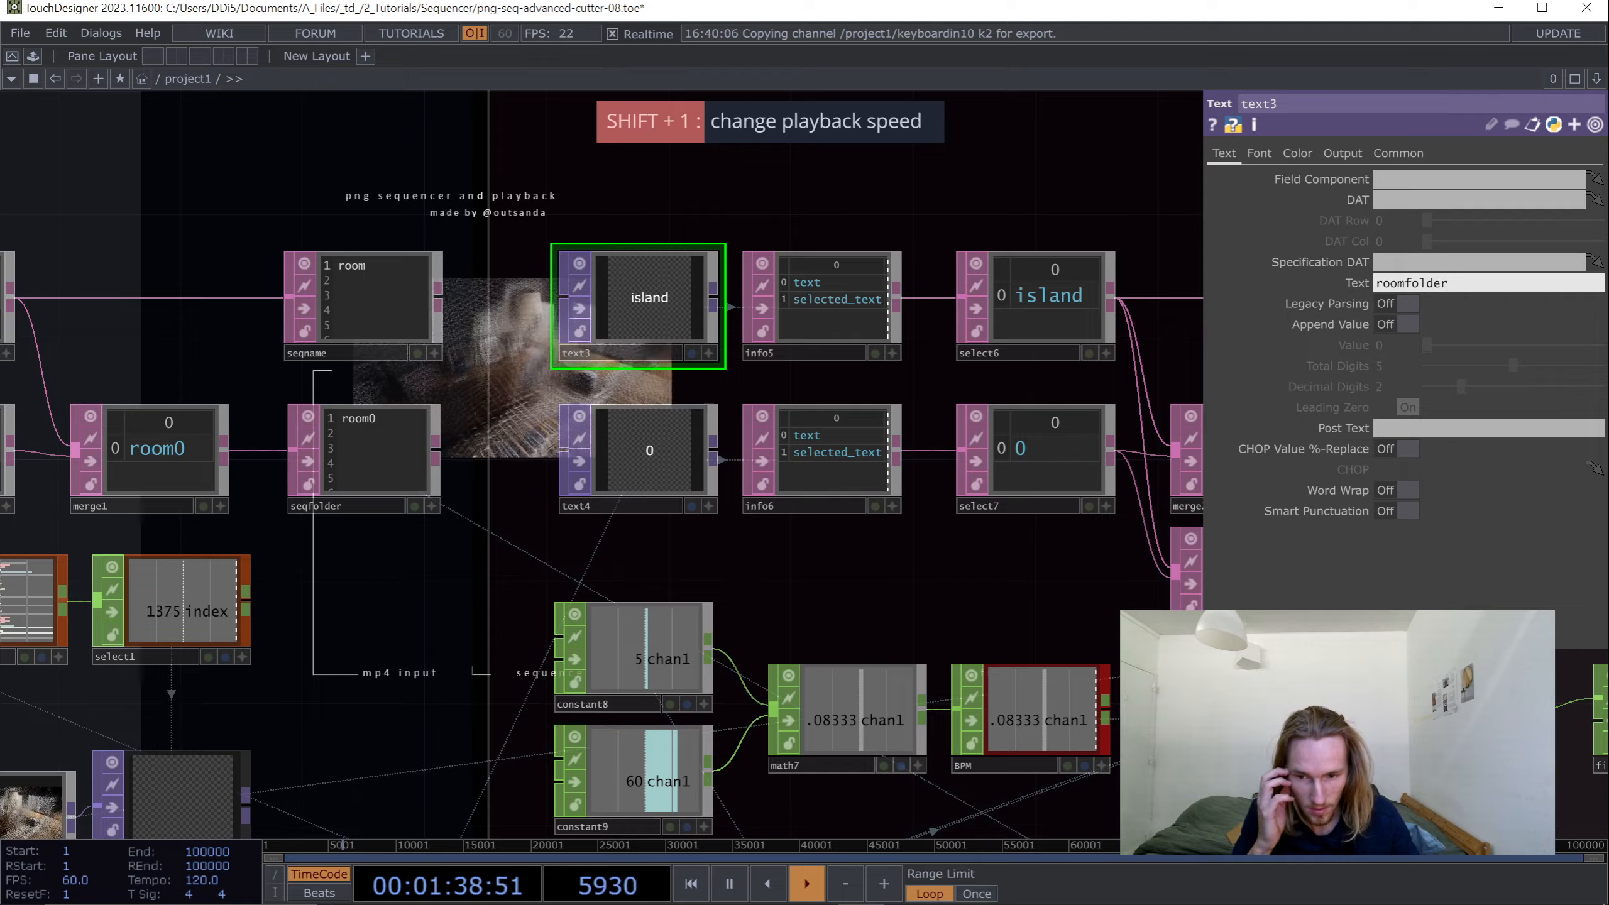
- Replace "folder" with "mvoie" in the text3 name so that it reads "roommvoie"
scroll(532, 339, down, 5)
key(BackSpace)
key(BackSpace)
key(BackSpace)
key(BackSpace)
key(BackSpace)
key(BackSpace)
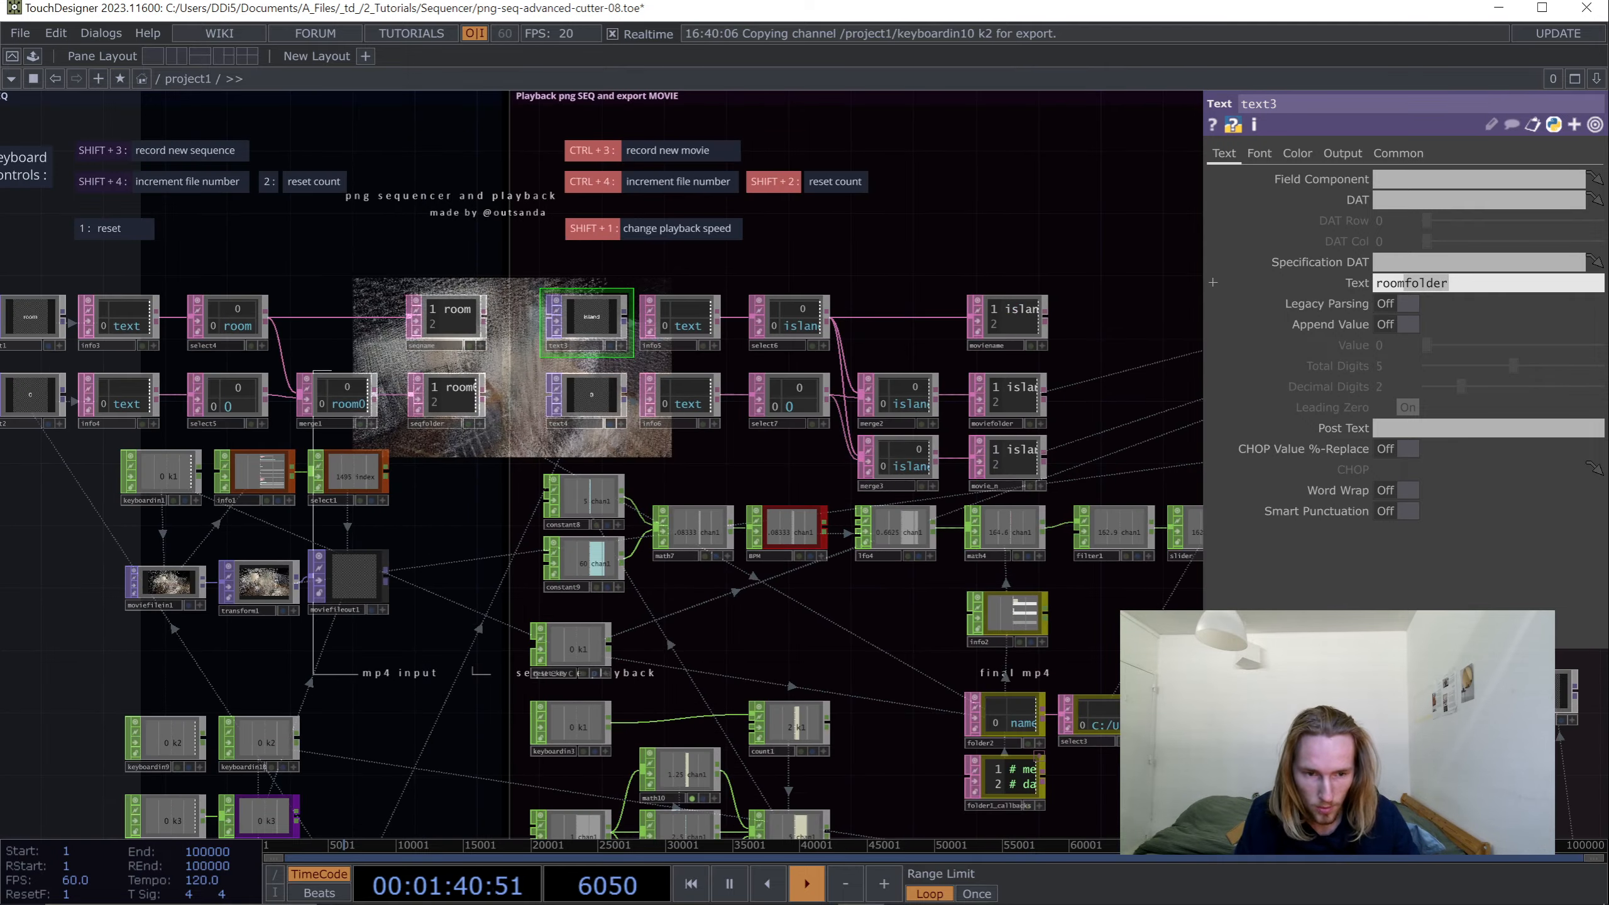
text(mvoie)
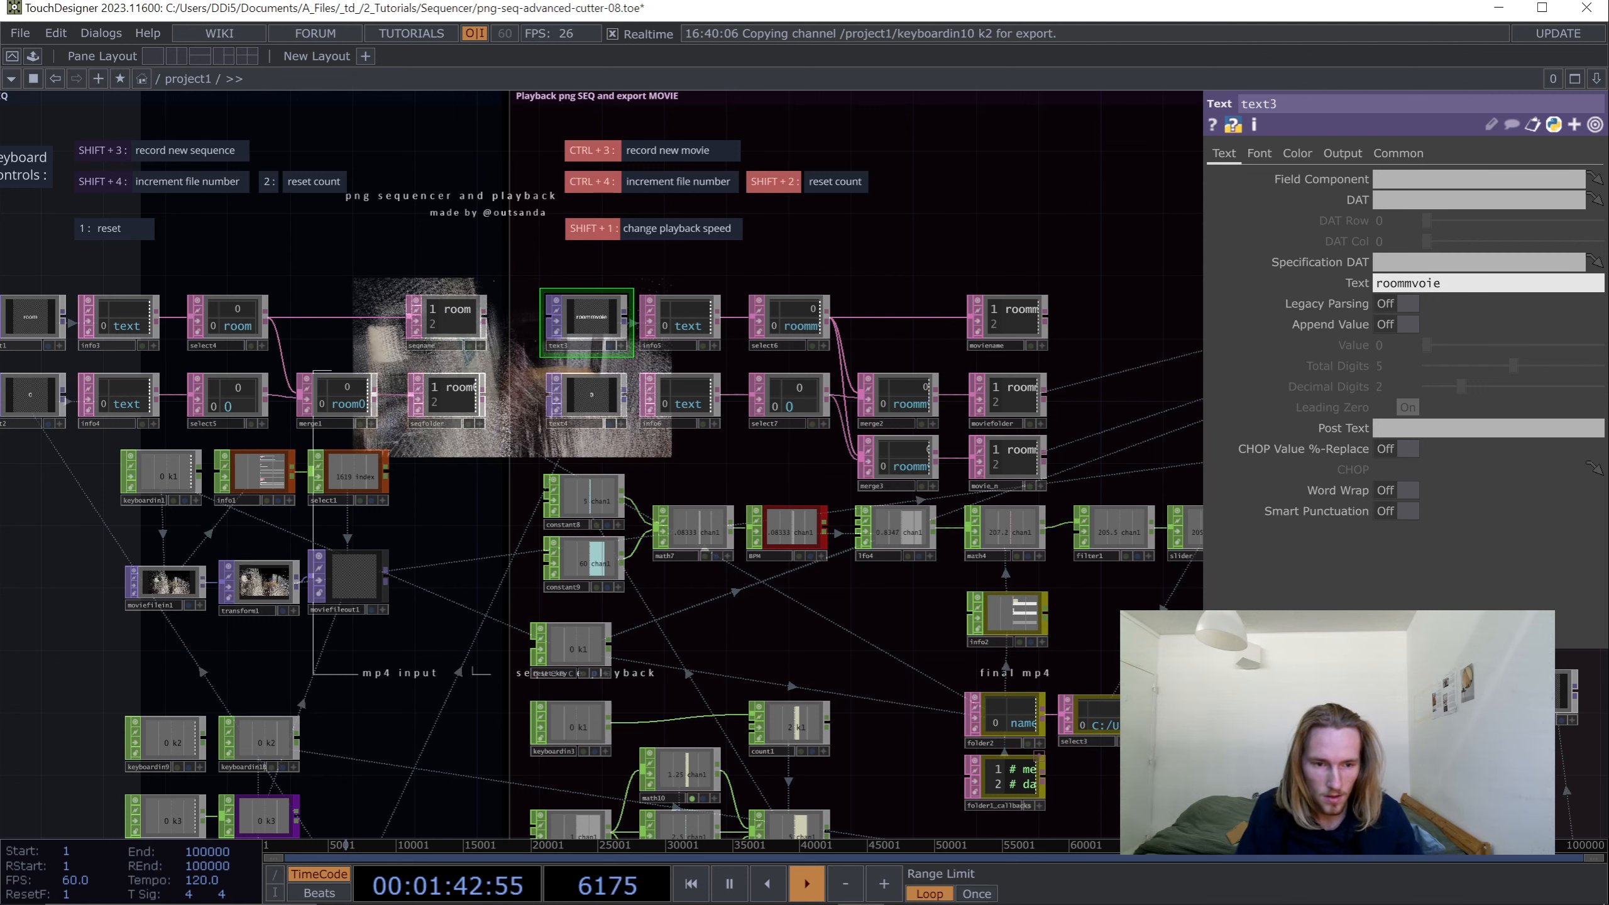
- Set the movie name text in the text3 operator to "movie-r"
scroll(810, 247, down, 4)
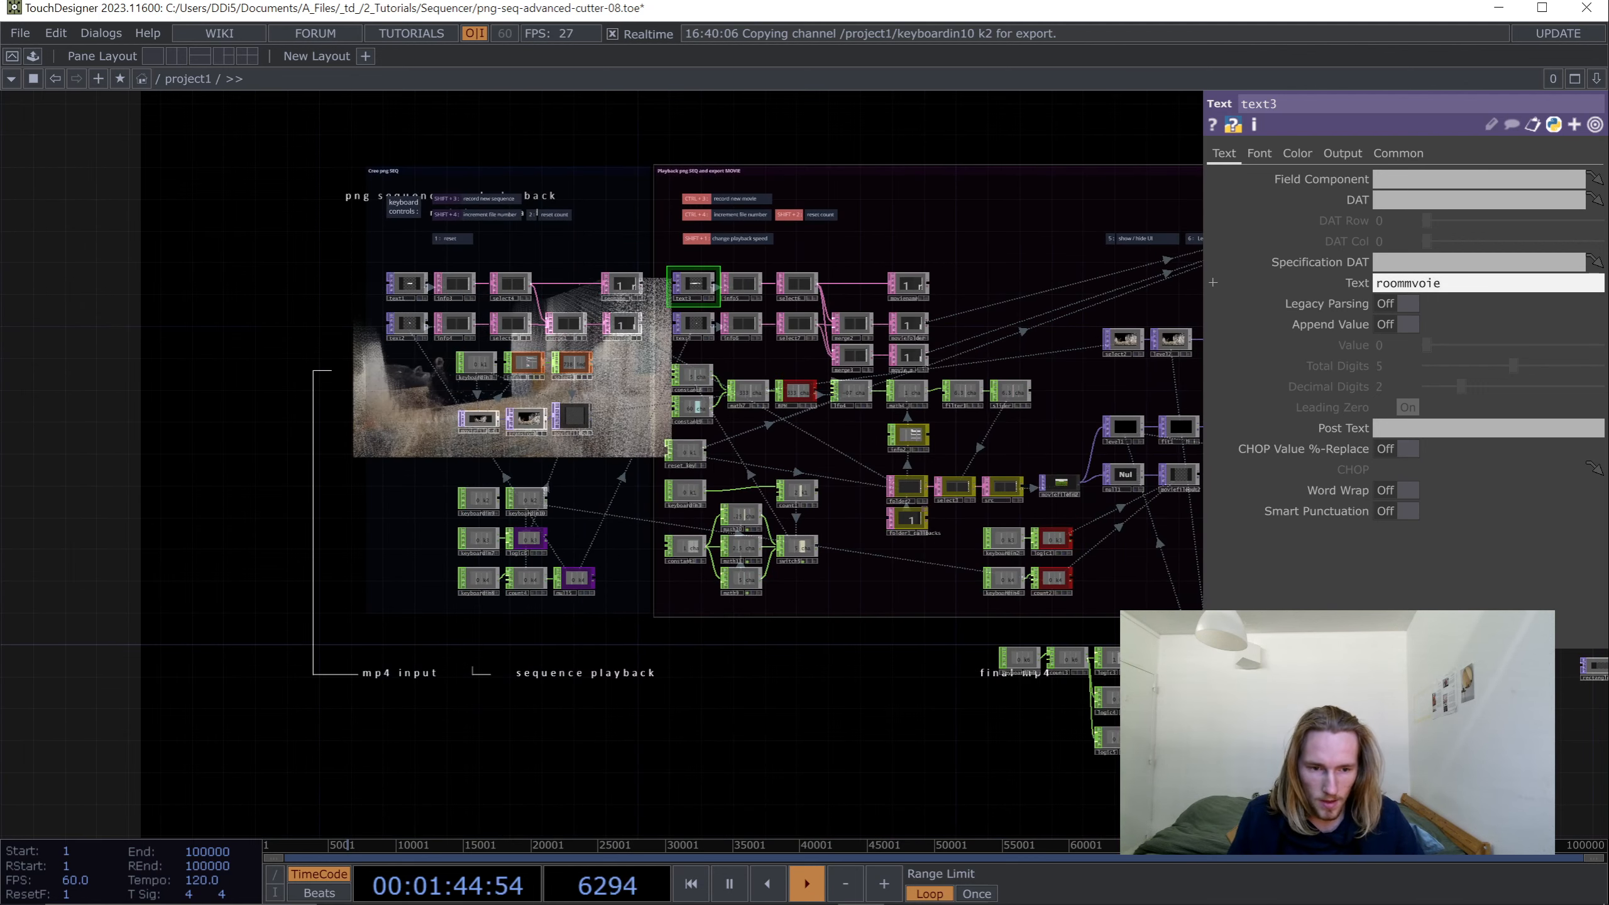
drag(1376, 284, 1405, 283)
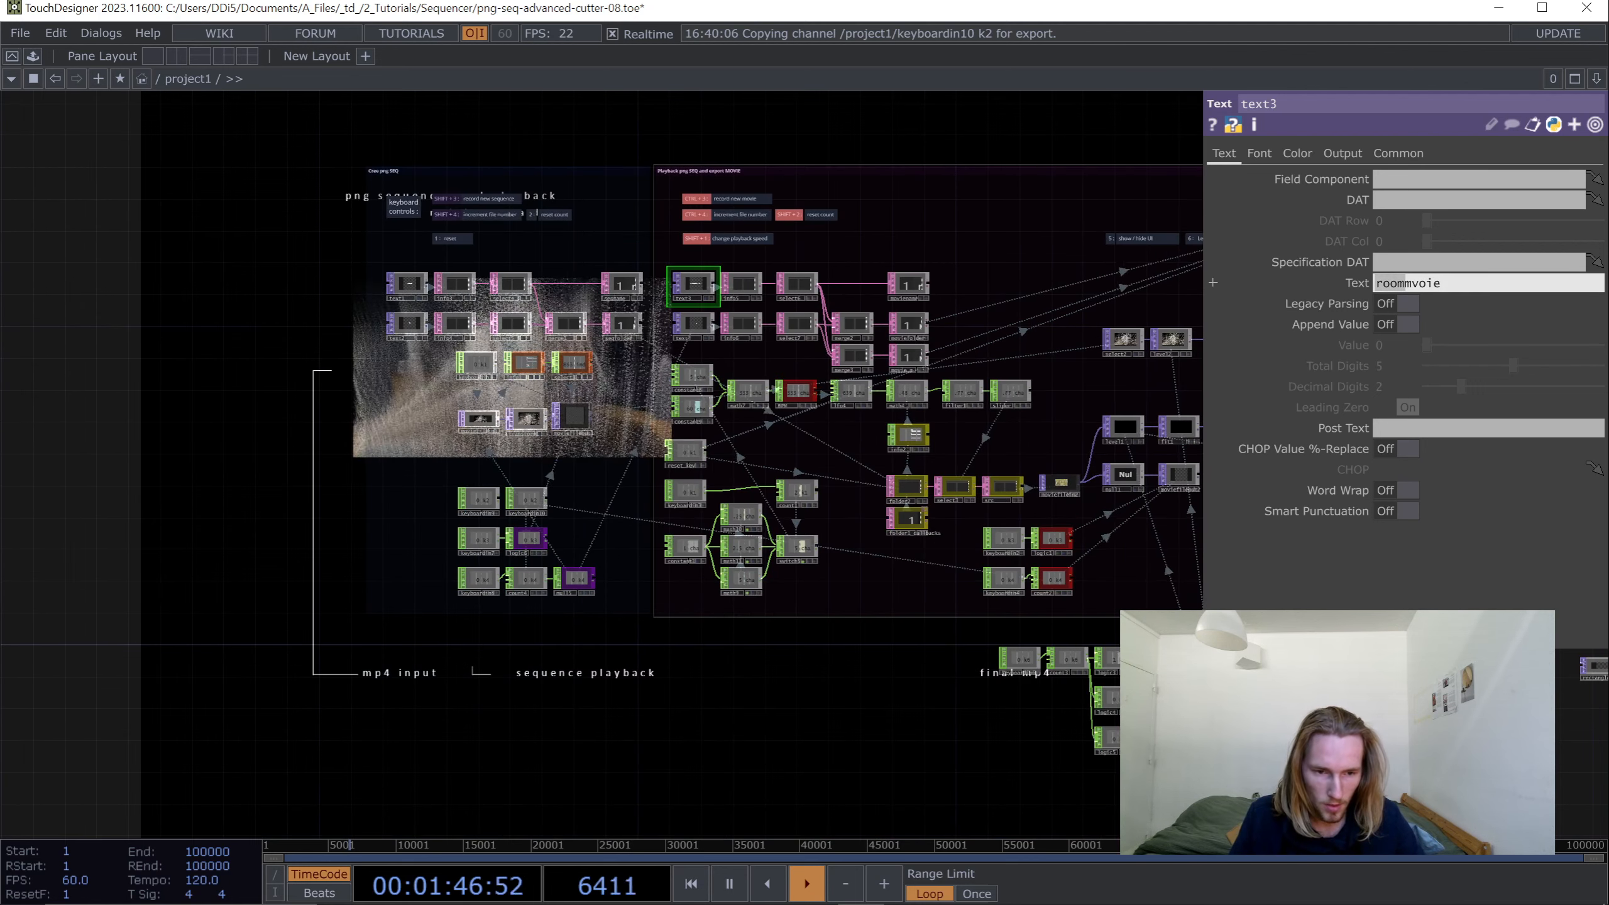
text(movie-r)
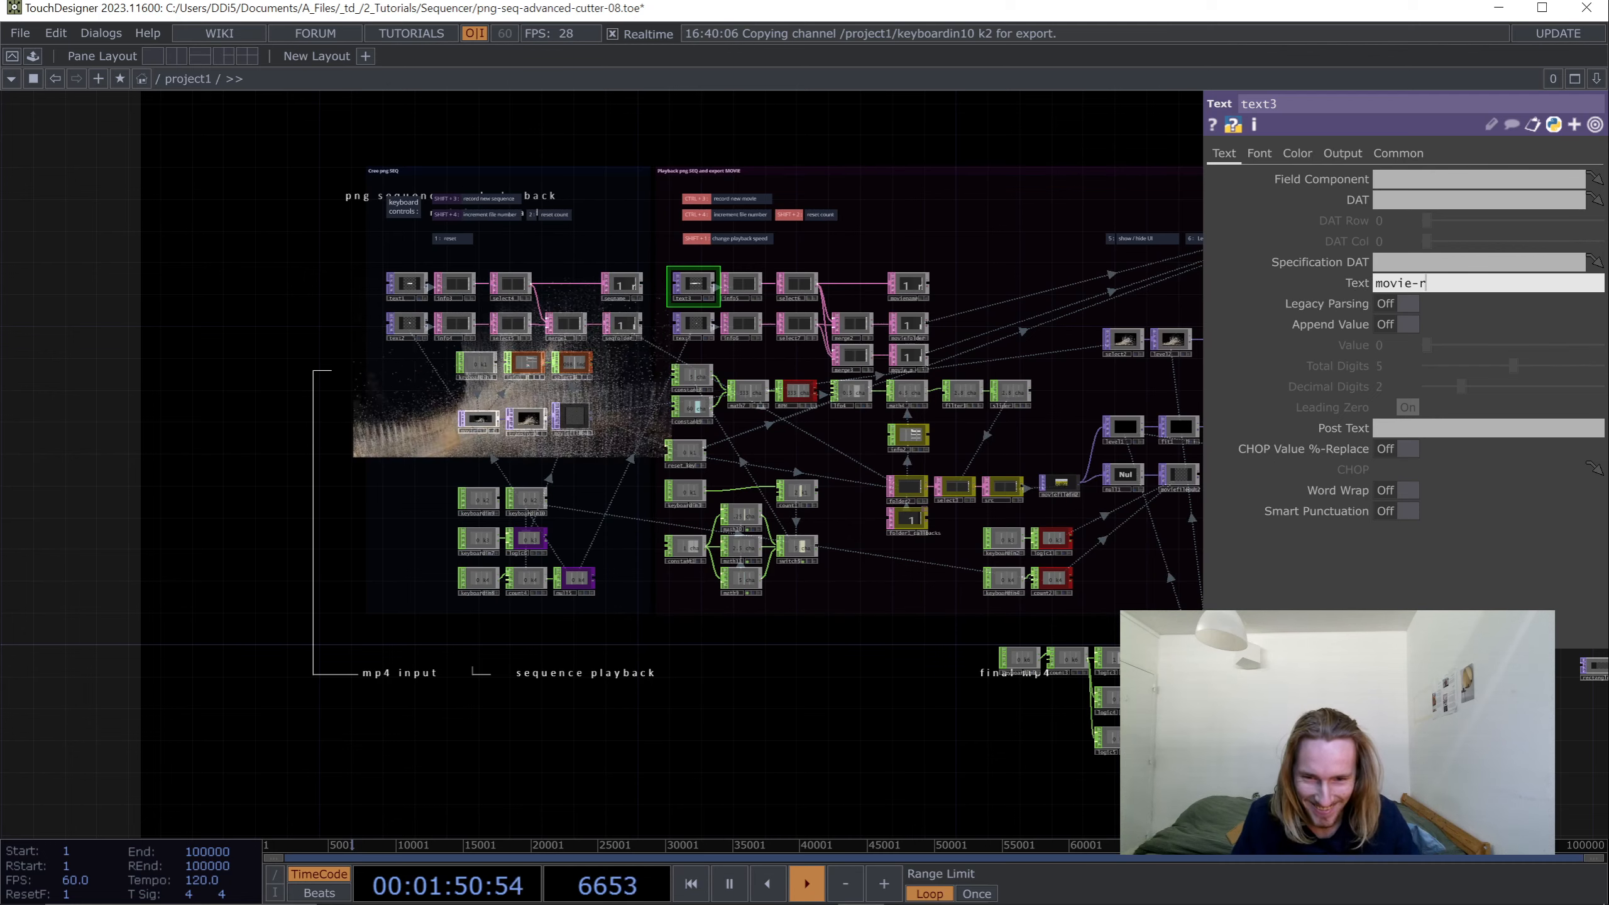
key(Return)
- Pause the timeline, rewind it to frame 1 and reset the input video to its start
scroll(597, 272, up, 3)
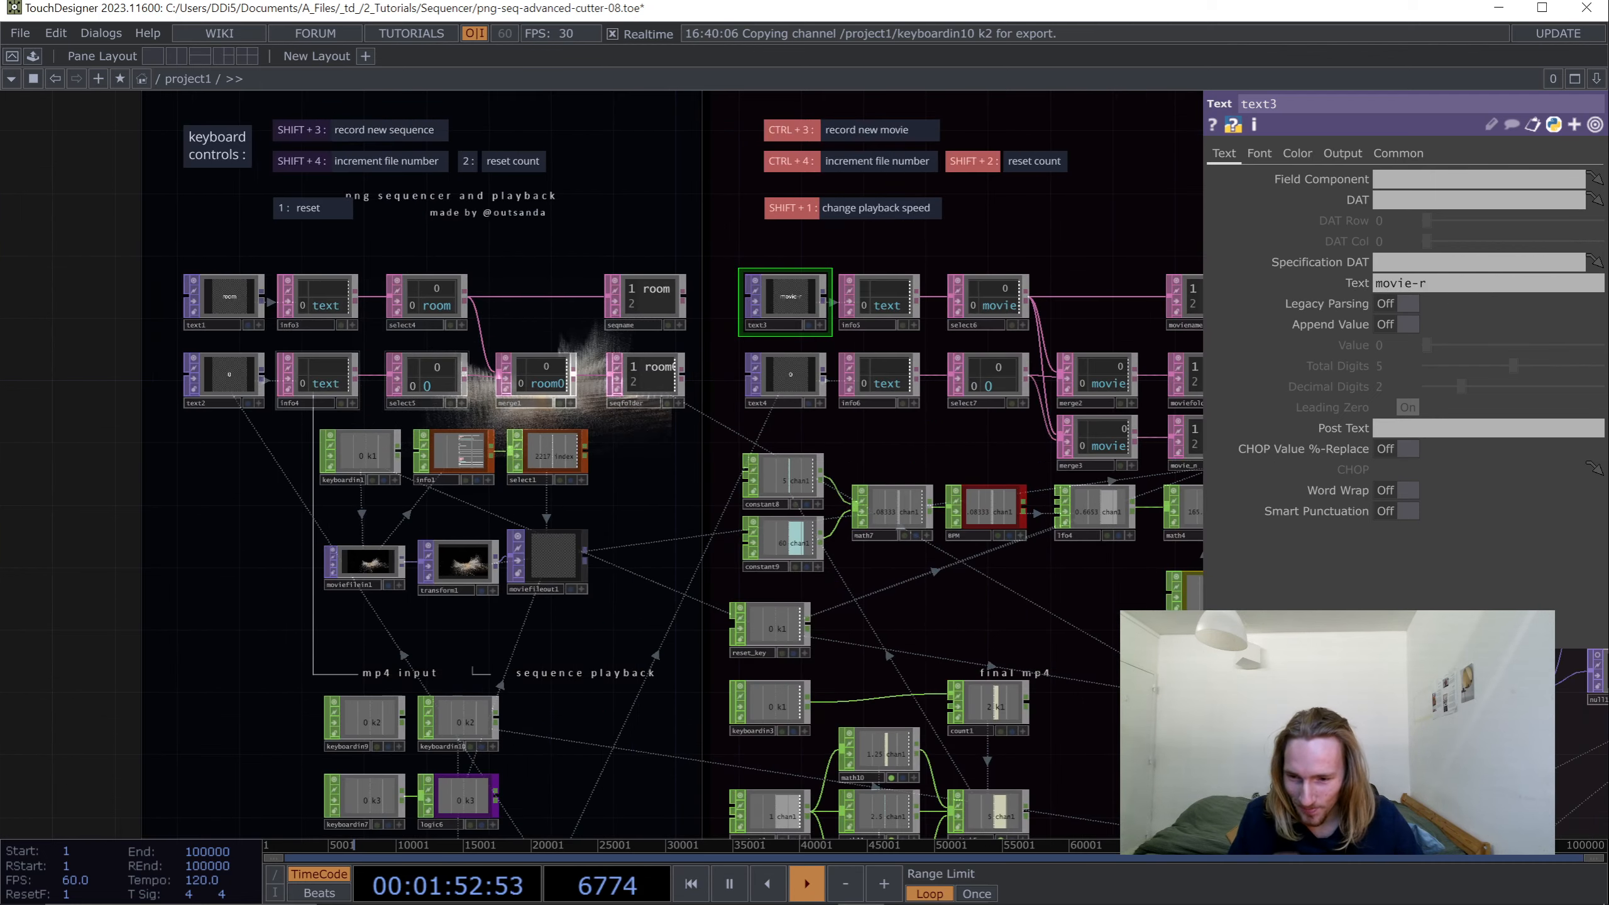
drag(393, 253, 892, 210)
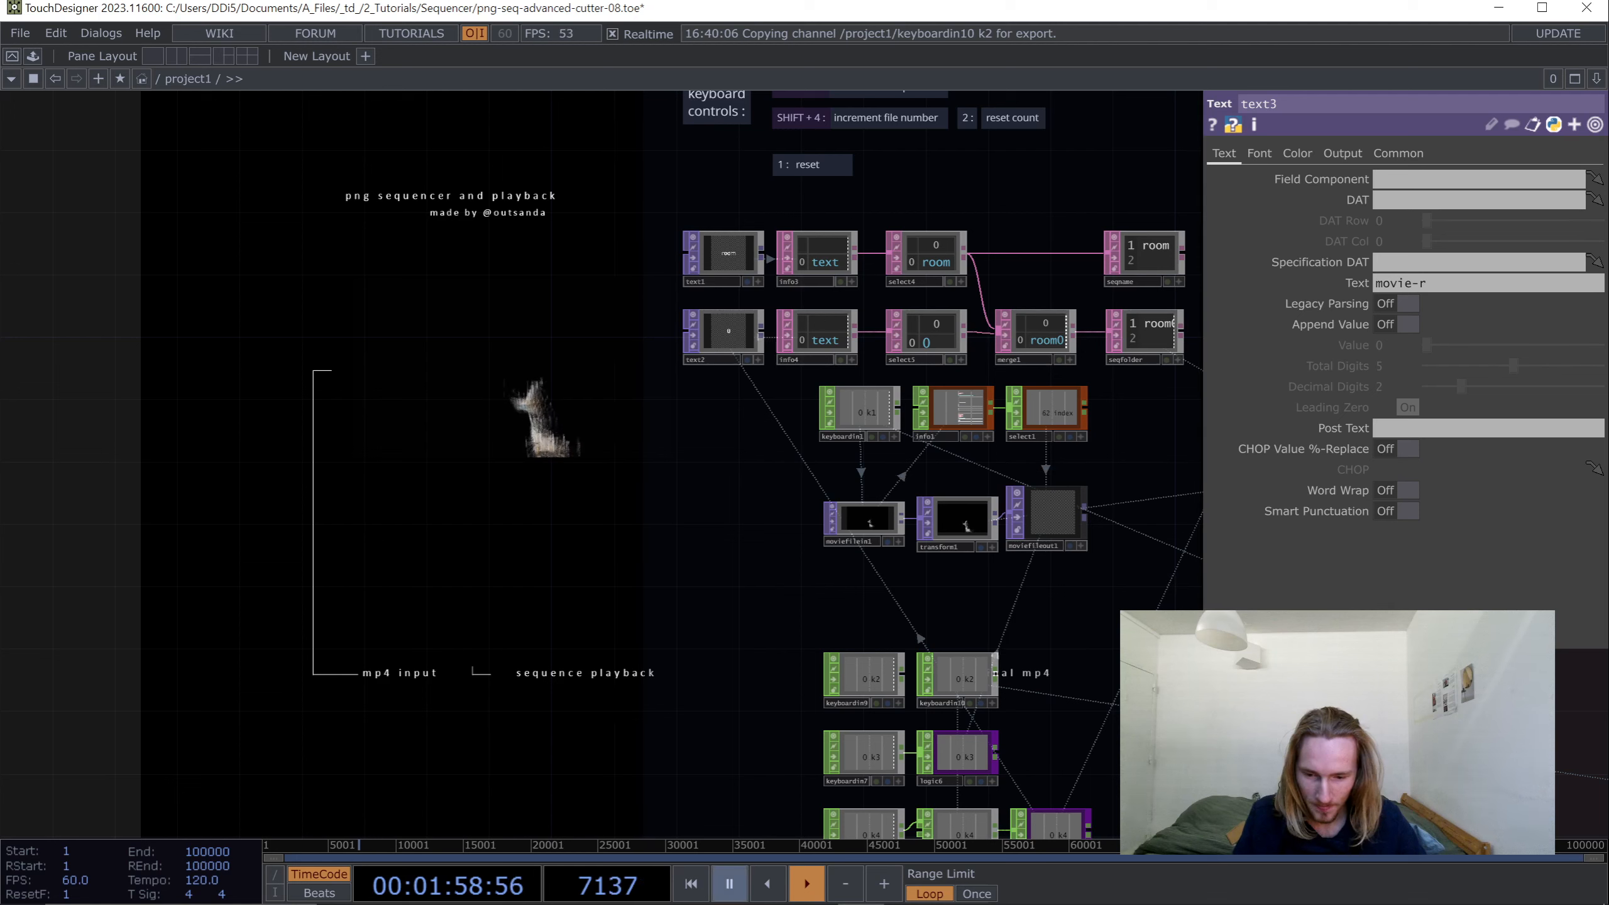
key(space)
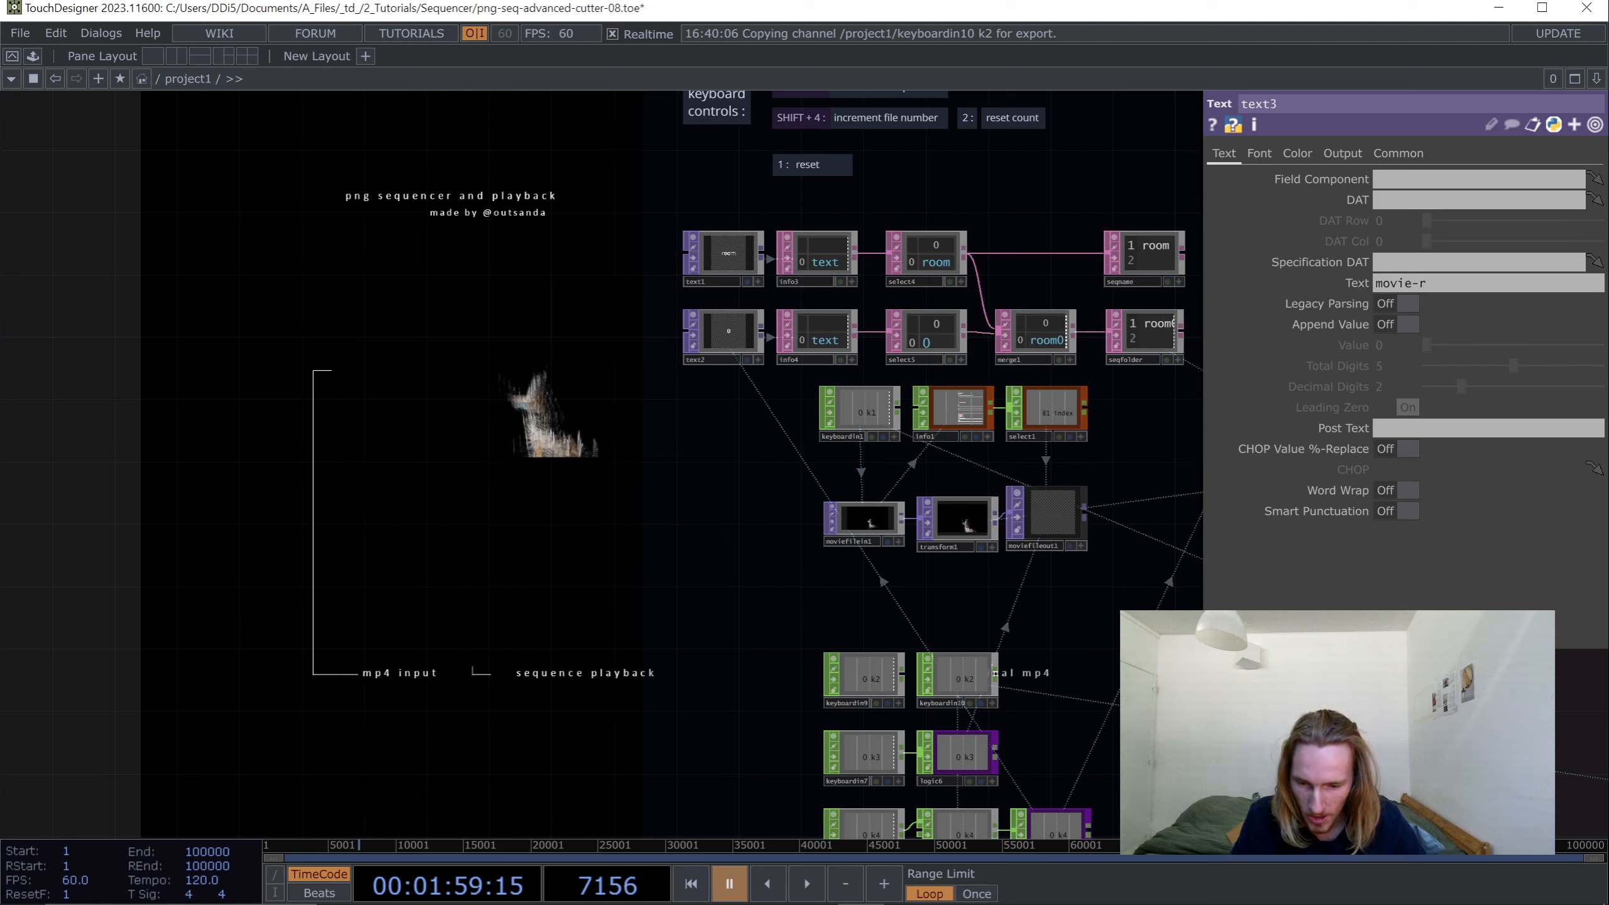
click(691, 885)
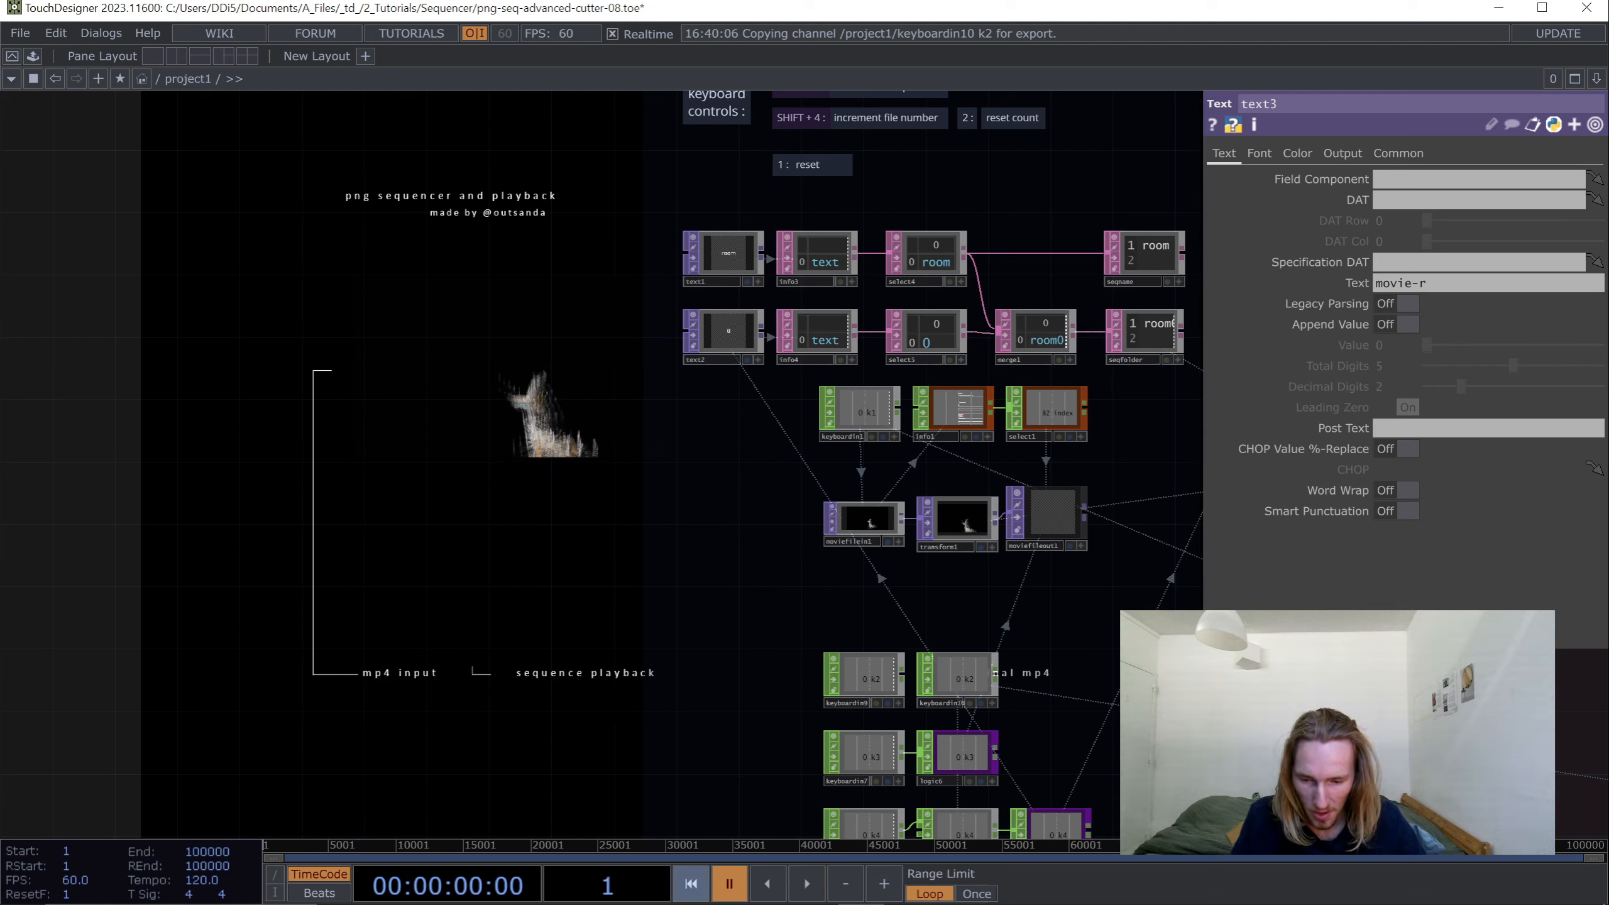
key(1)
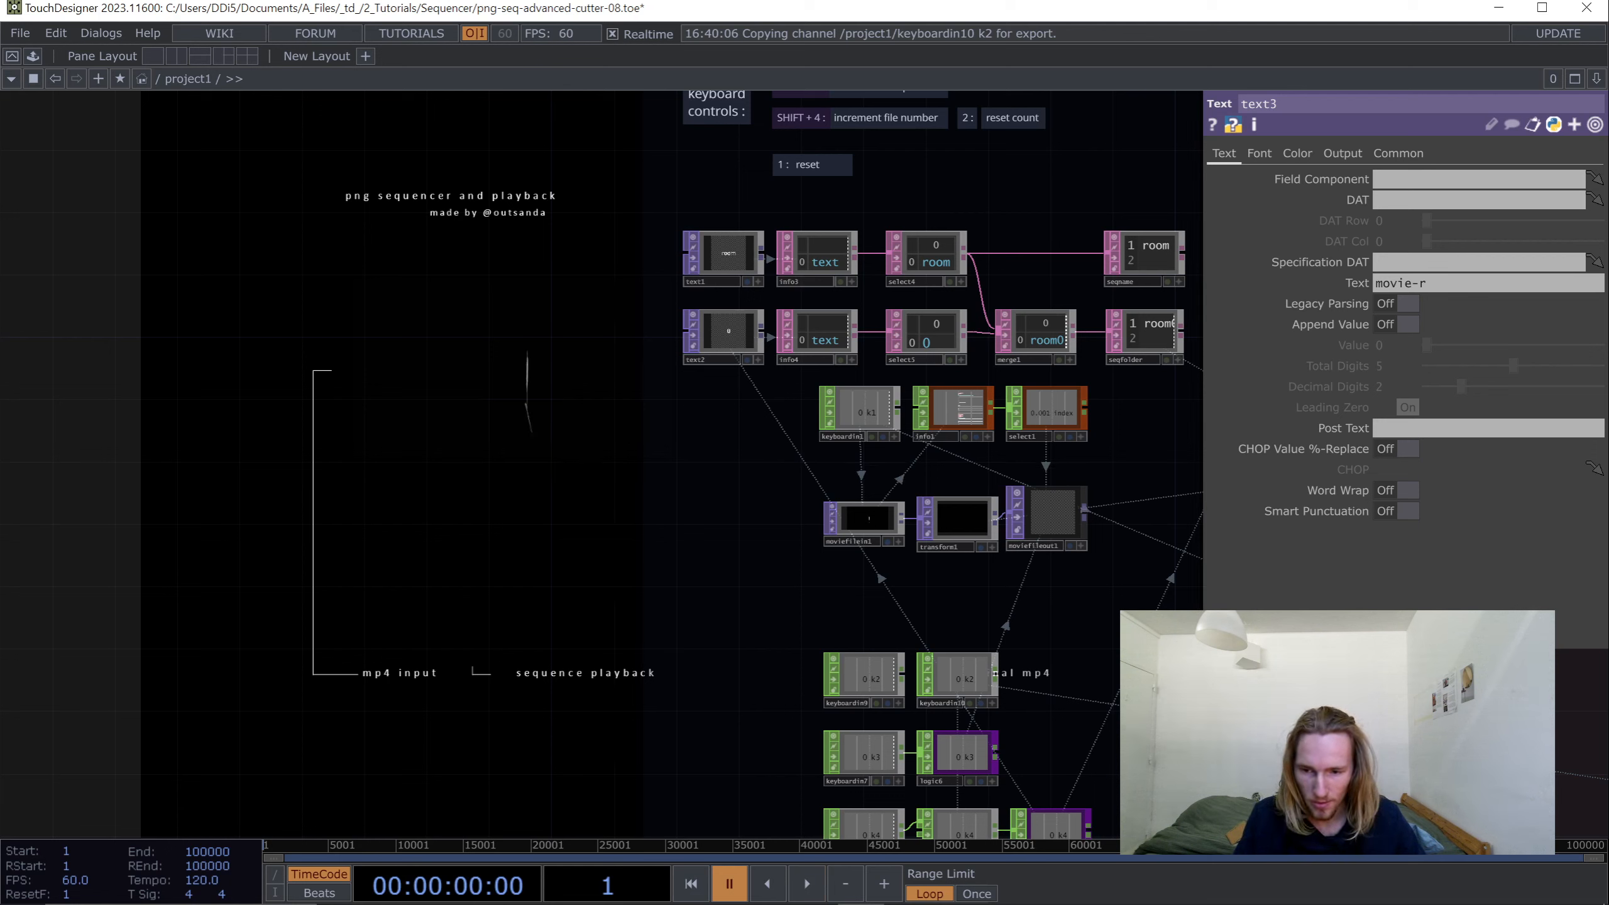
- Start and stop a test PNG sequence recording on the paused timeline and leave moviefileout1's Movie FPS at 5
drag(950, 602, 864, 498)
key(3)
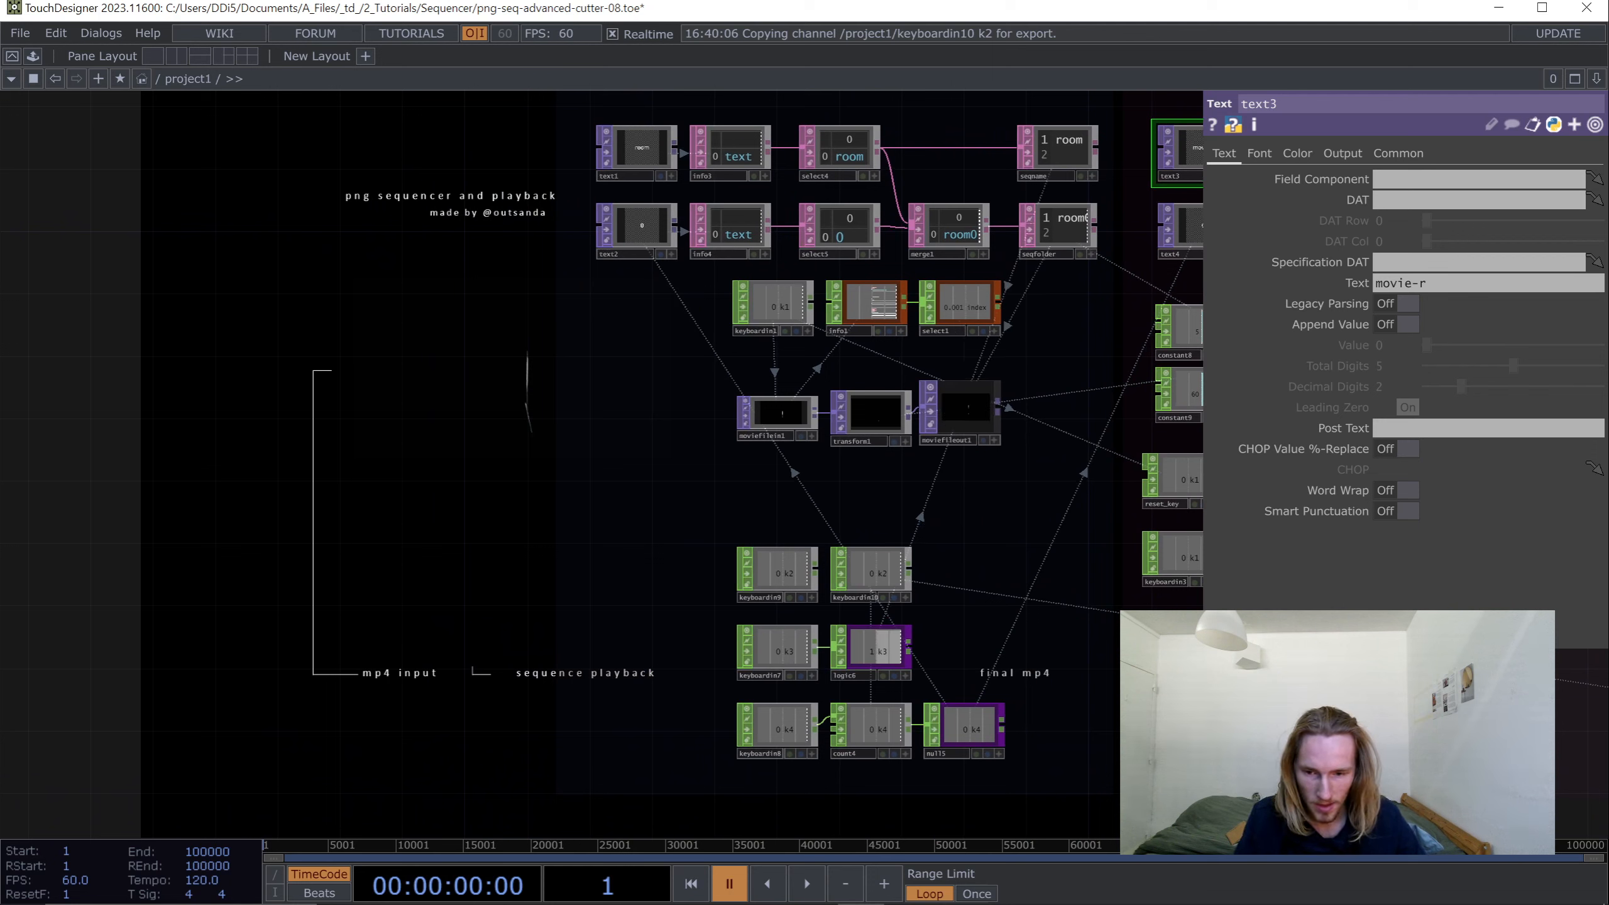
click(964, 413)
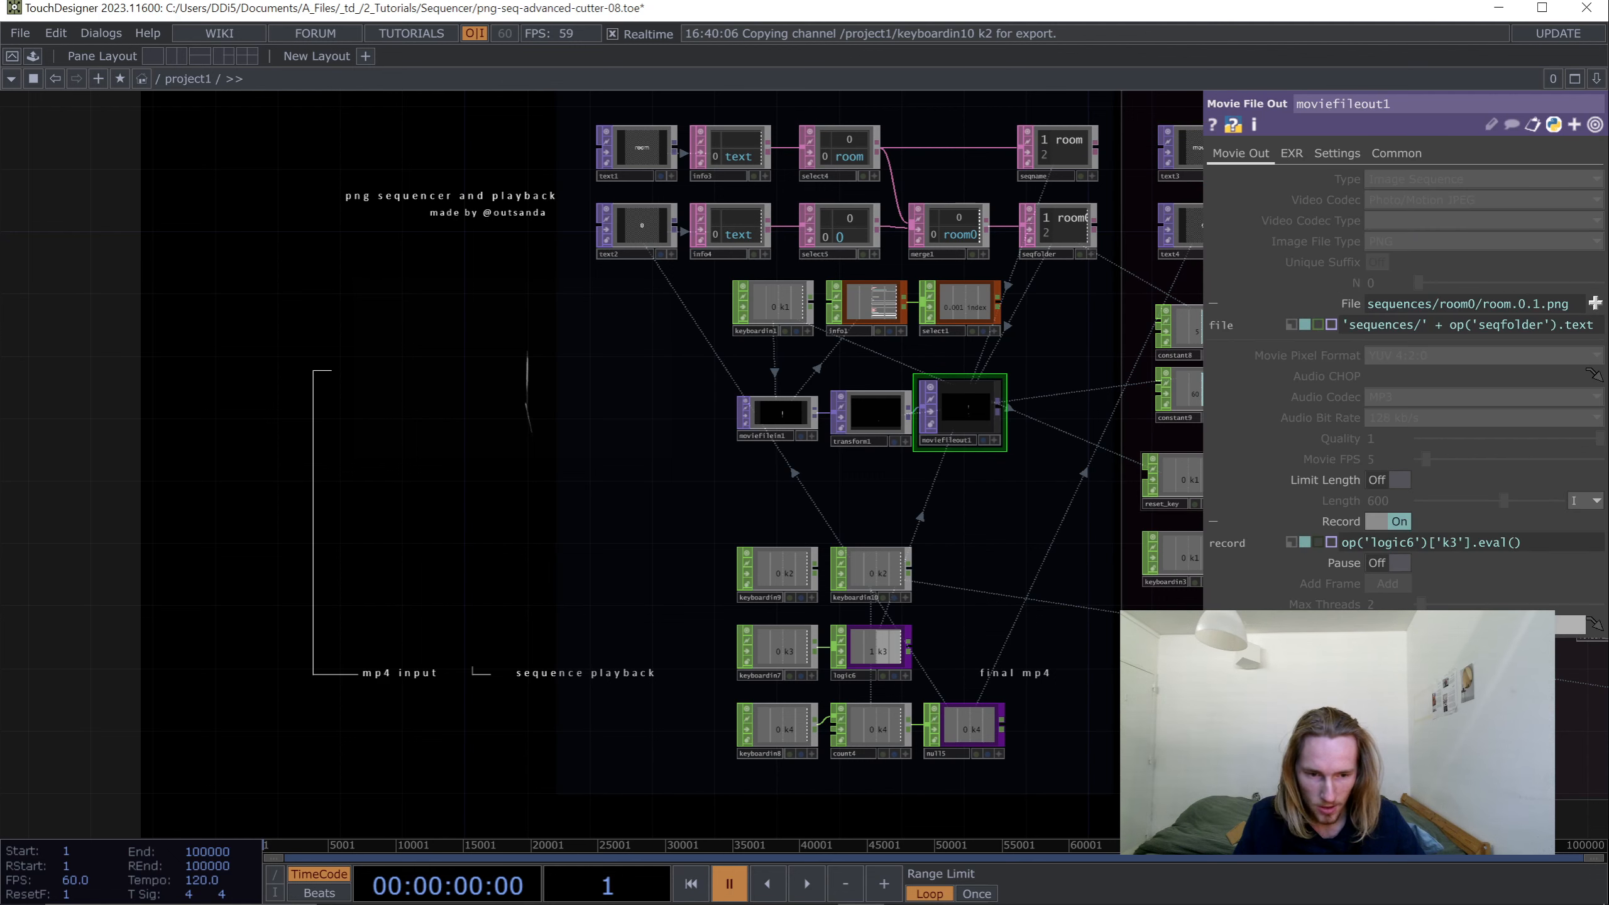
key(3)
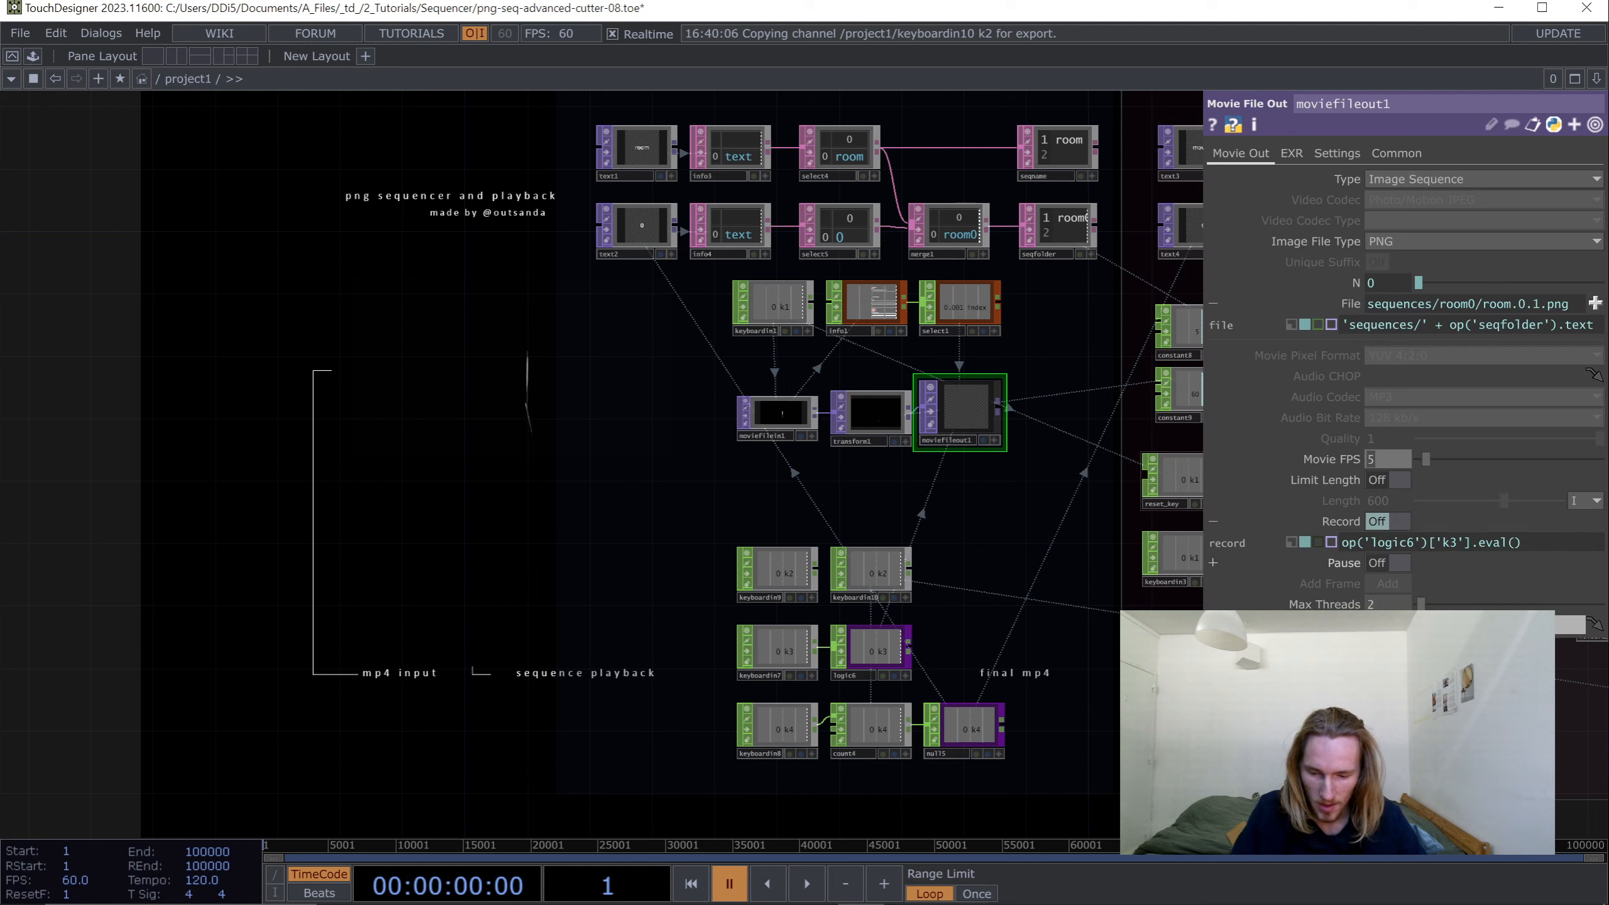
text(0)
key(Return)
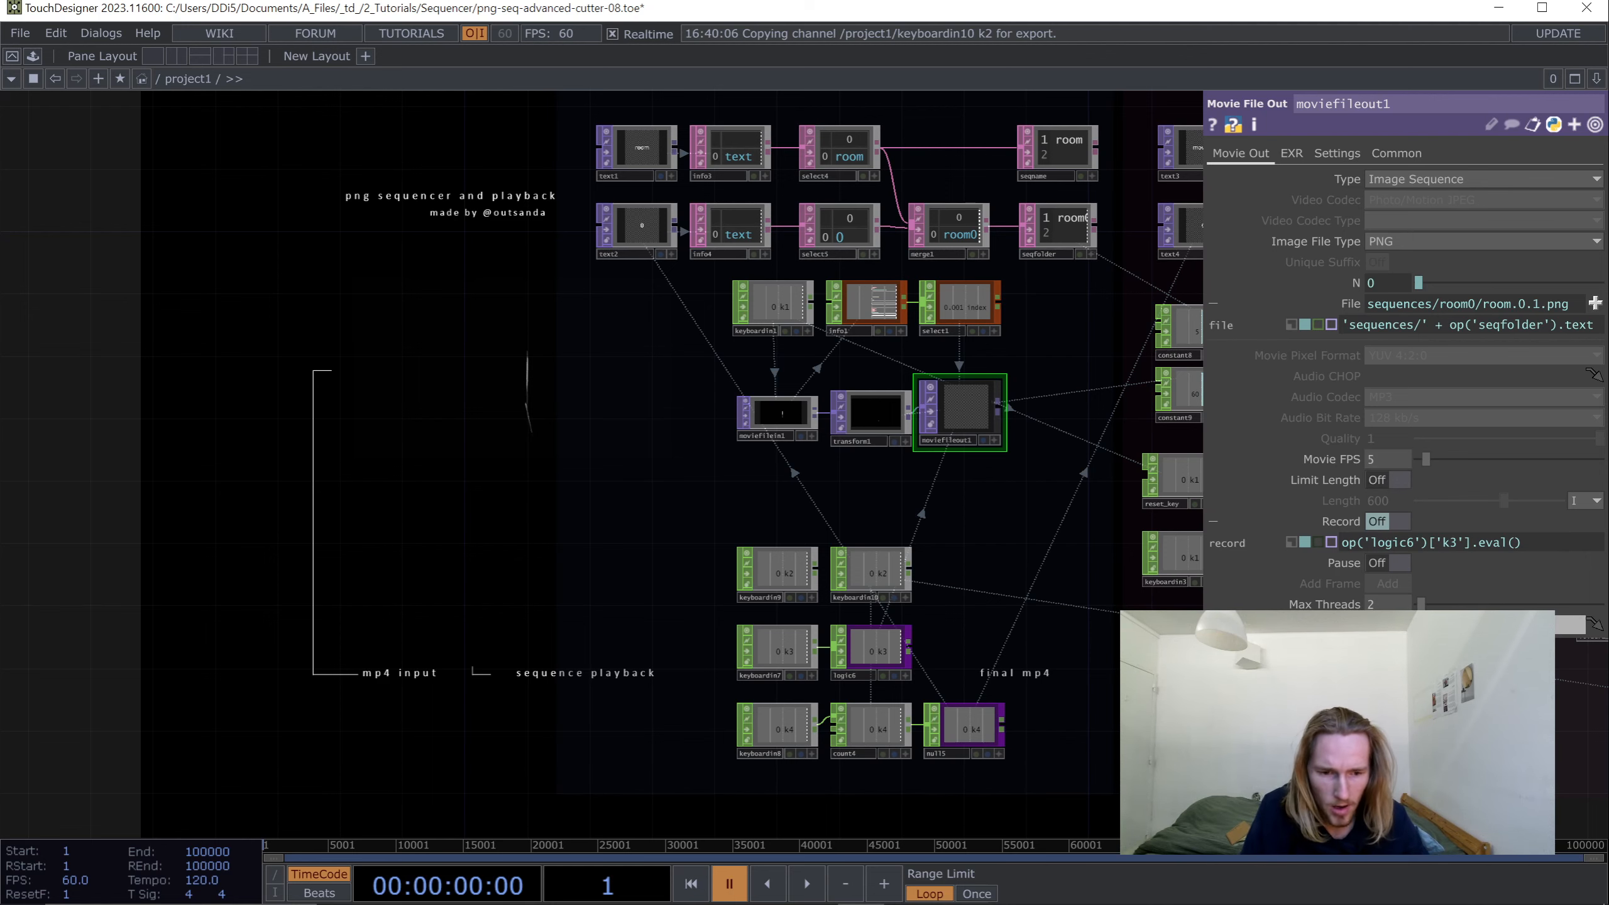
- Record the input video as a PNG sequence through moviefileout1 with the timeline playing, and stop the recording
drag(887, 495, 1088, 419)
key(3)
click(807, 883)
drag(887, 494, 855, 503)
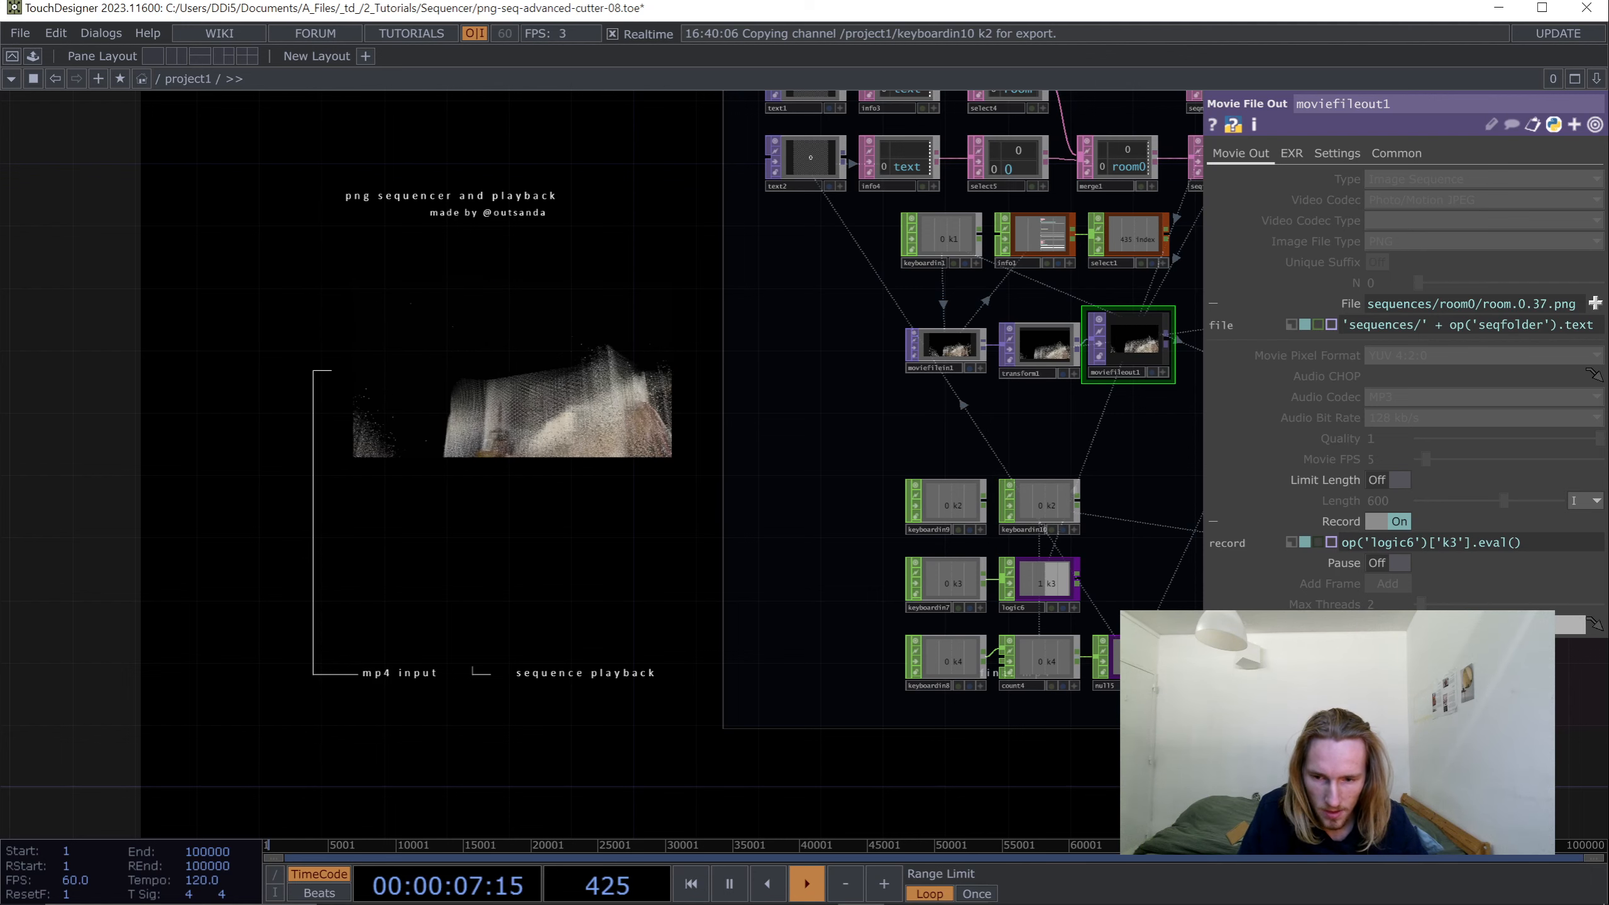
key(3)
drag(945, 431, 955, 514)
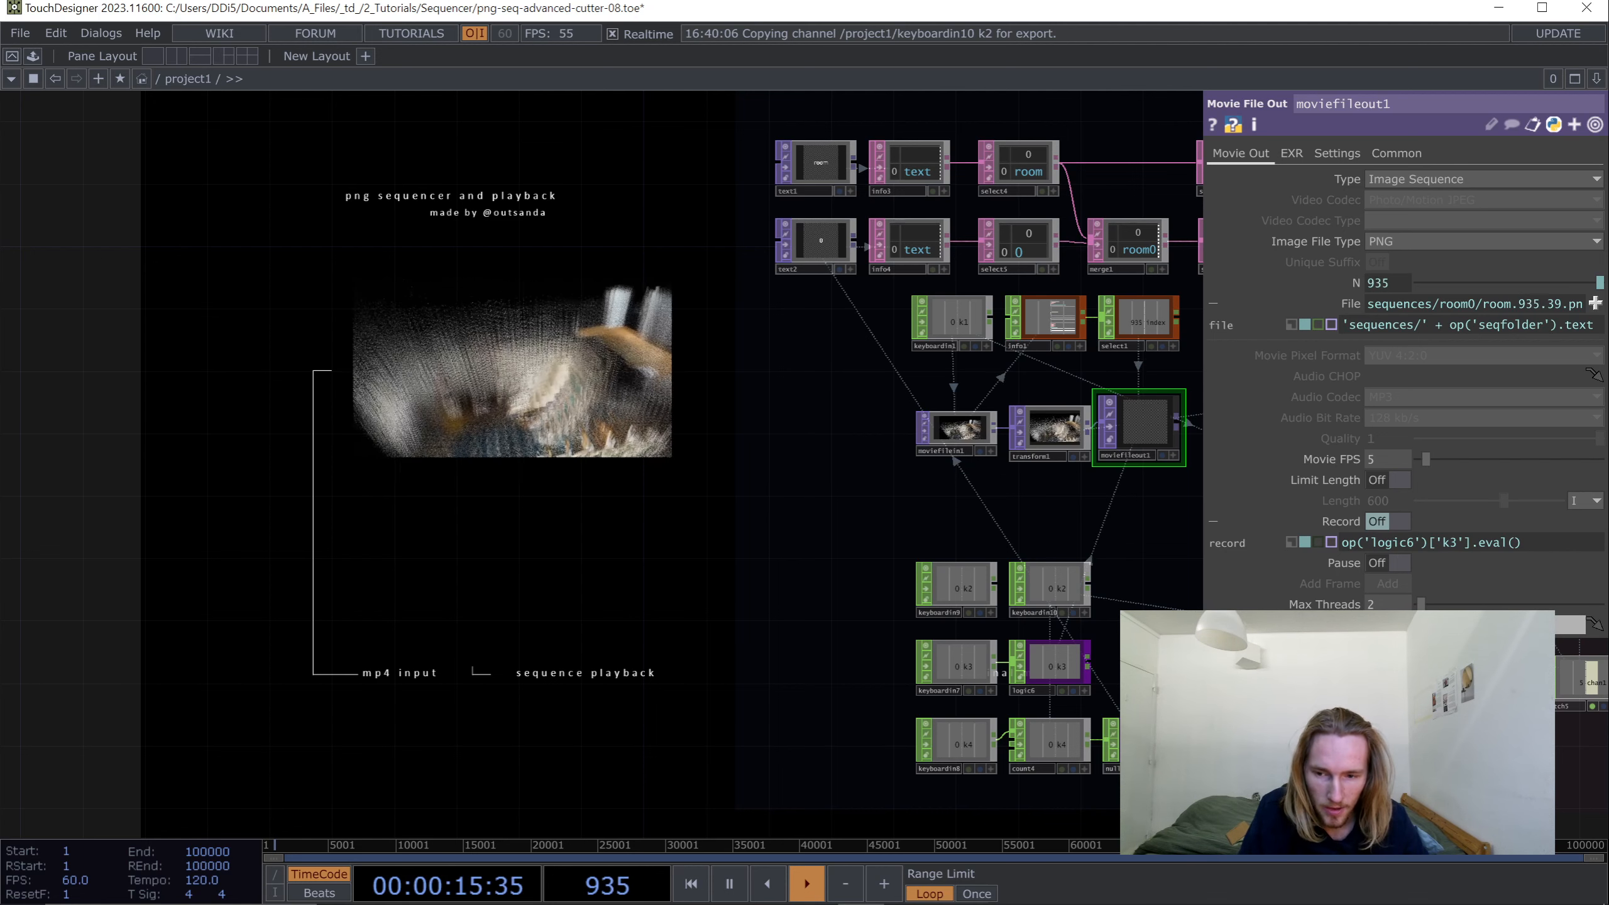
- Reset the input video to its start and bring the movie playback section of the network into view
key(1)
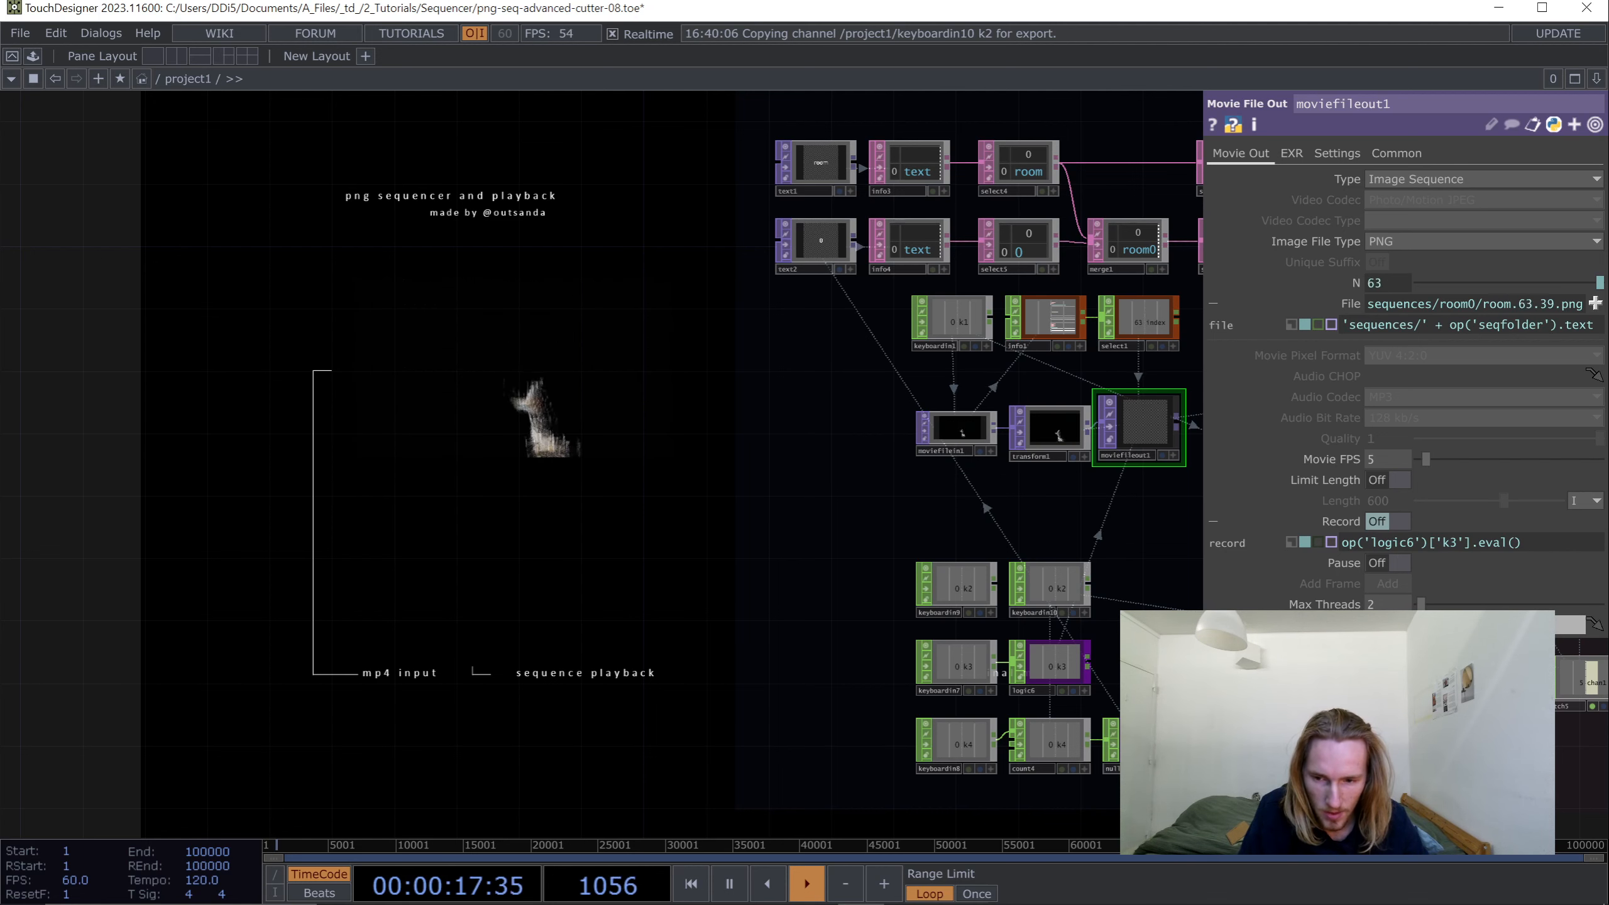
drag(955, 513, 549, 472)
scroll(538, 463, down, 4)
scroll(510, 458, up, 4)
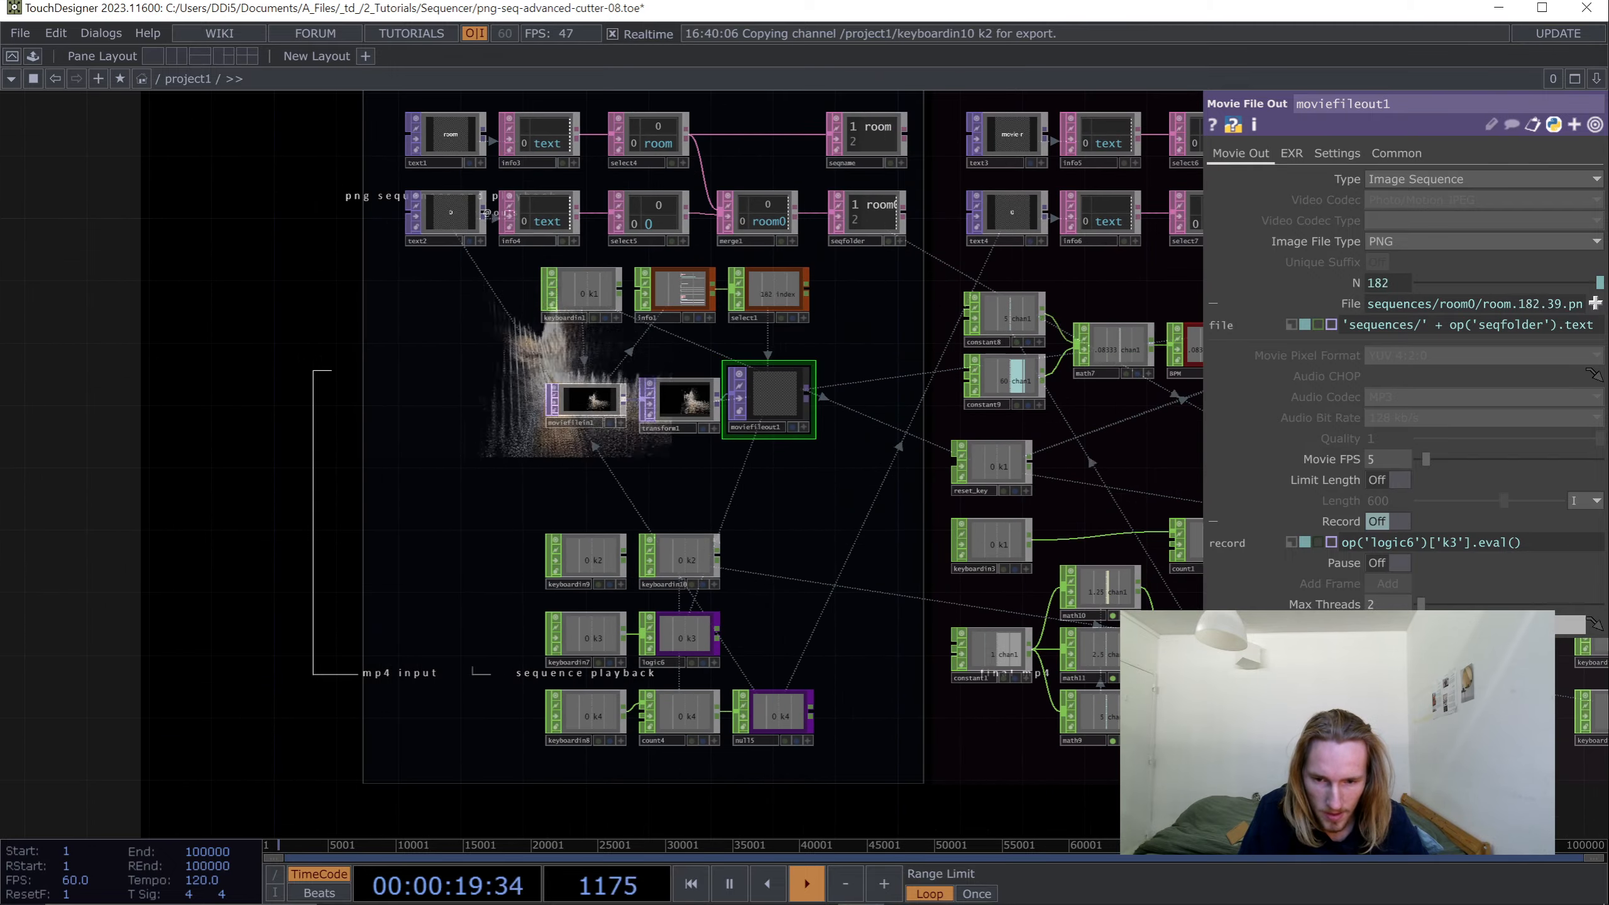
- Switch the level highlight from the mp4 input to the sequence playback
scroll(286, 422, down, 1)
scroll(301, 419, down, 3)
drag(311, 418, 456, 496)
scroll(394, 451, up, 4)
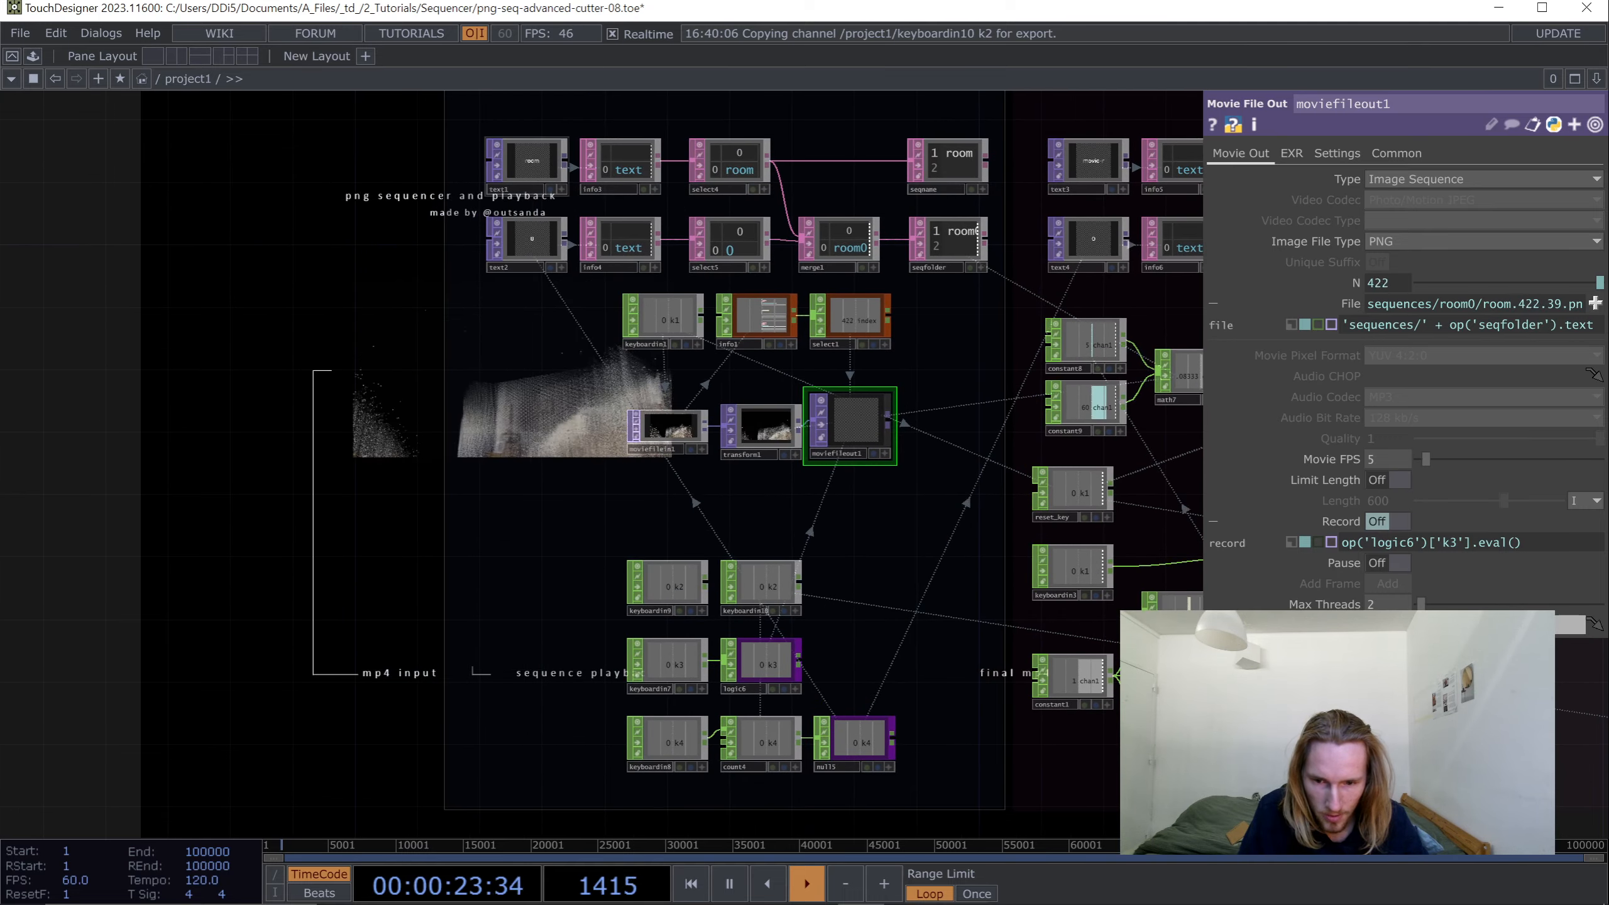
drag(446, 433, 256, 442)
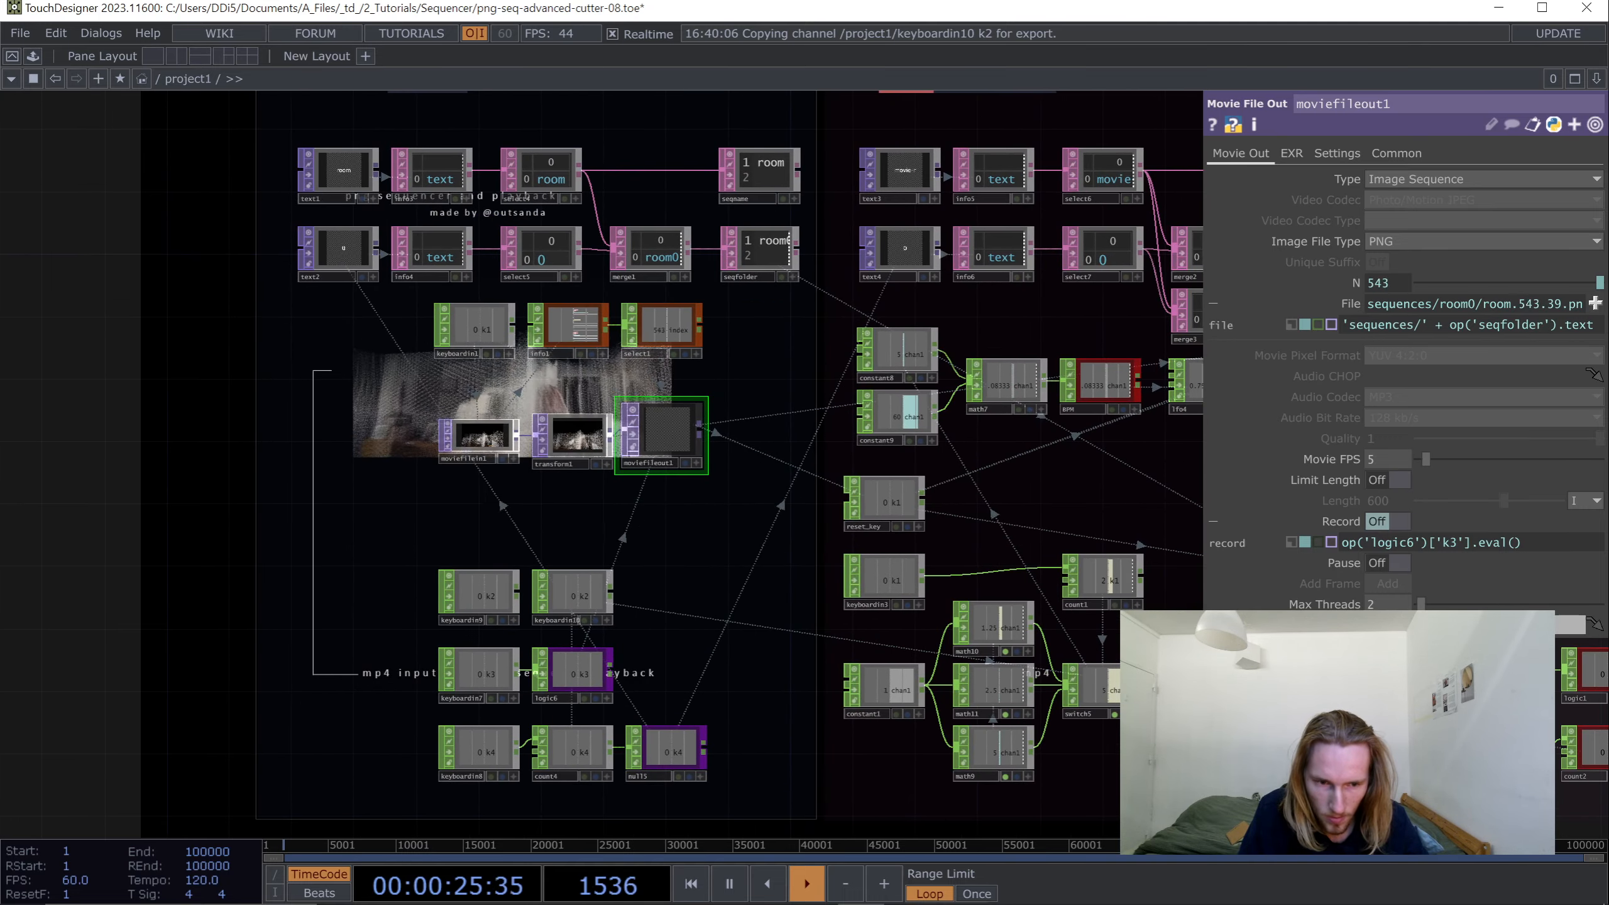
scroll(256, 442, down, 3)
scroll(611, 398, up, 3)
scroll(426, 343, down, 5)
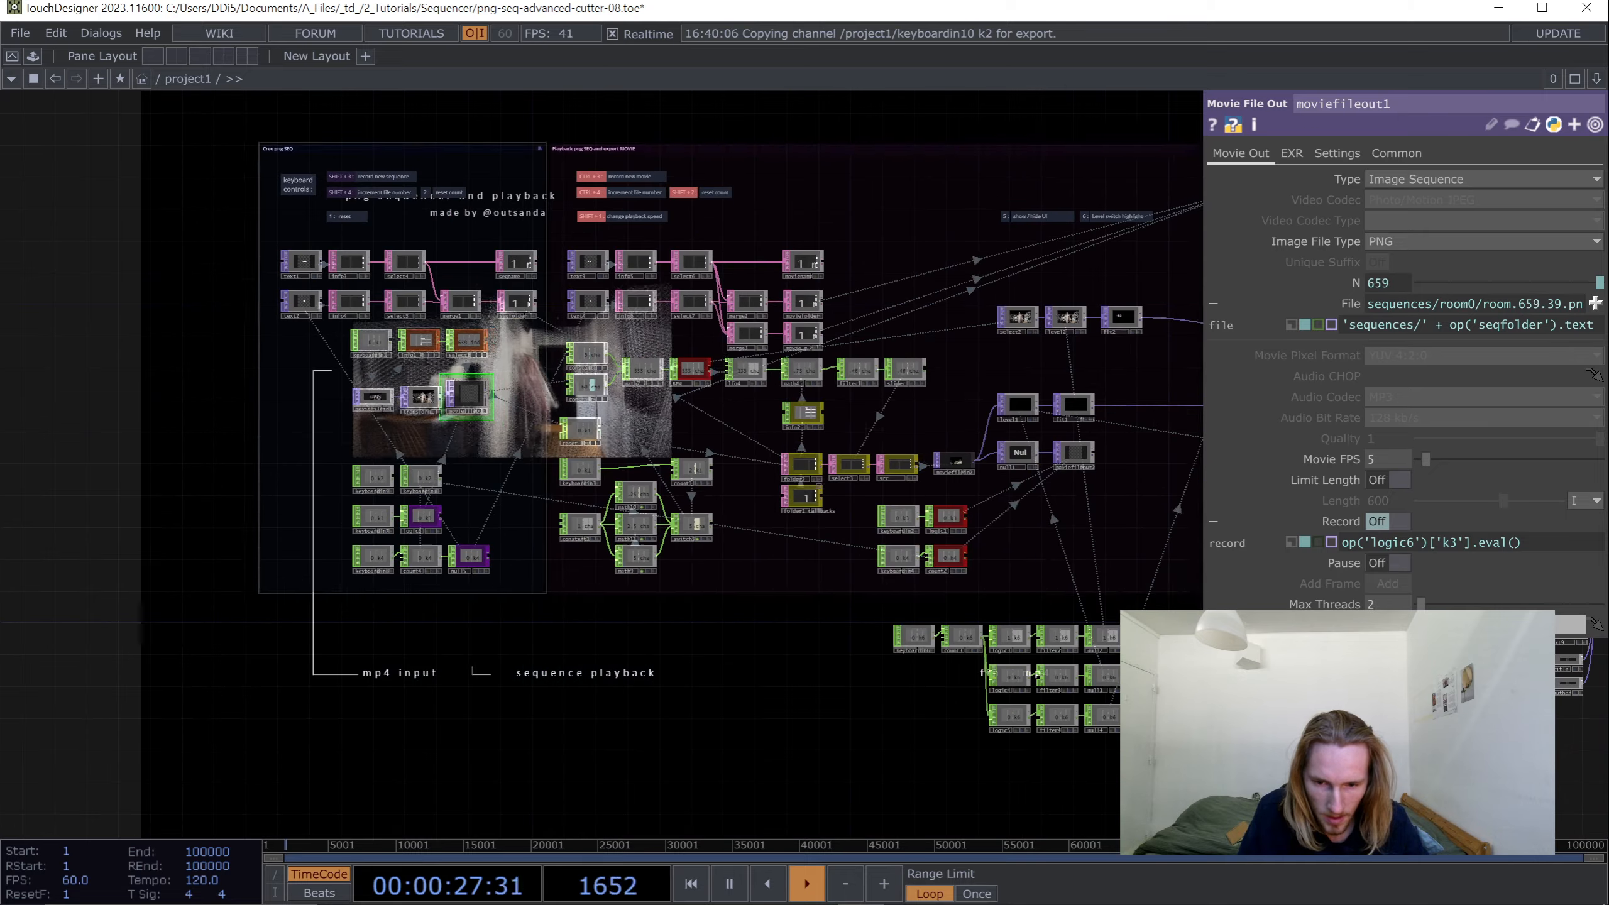
scroll(878, 430, up, 3)
drag(824, 729, 833, 474)
key(6)
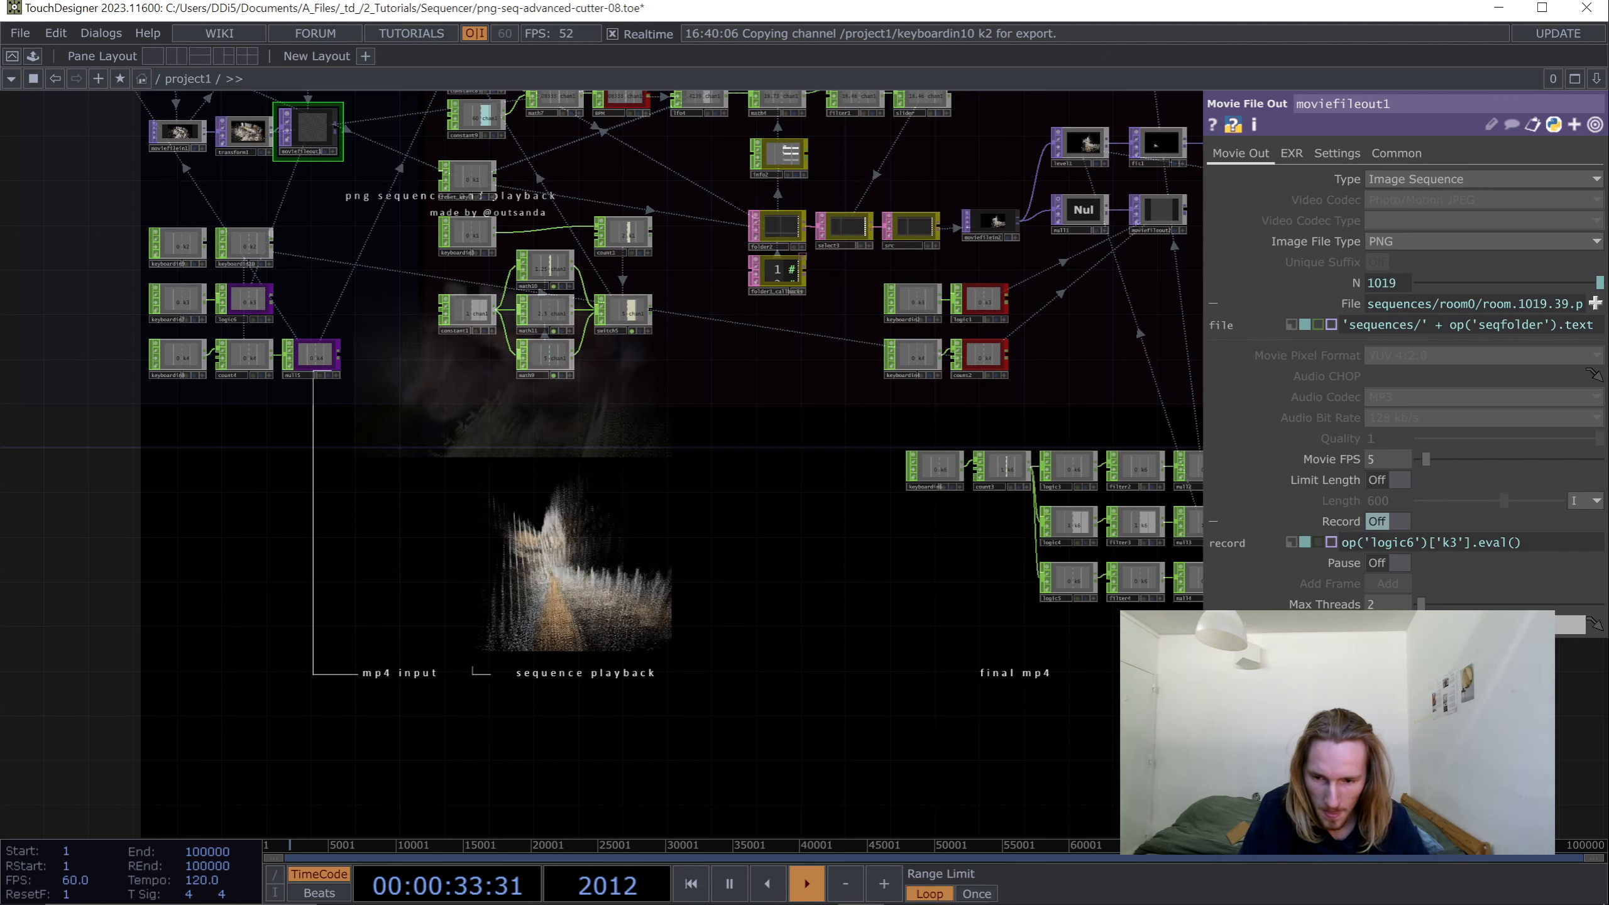
- Raise the playback speed by trying a Multiply value of 15 on math9 and settling on 30
drag(823, 444, 915, 509)
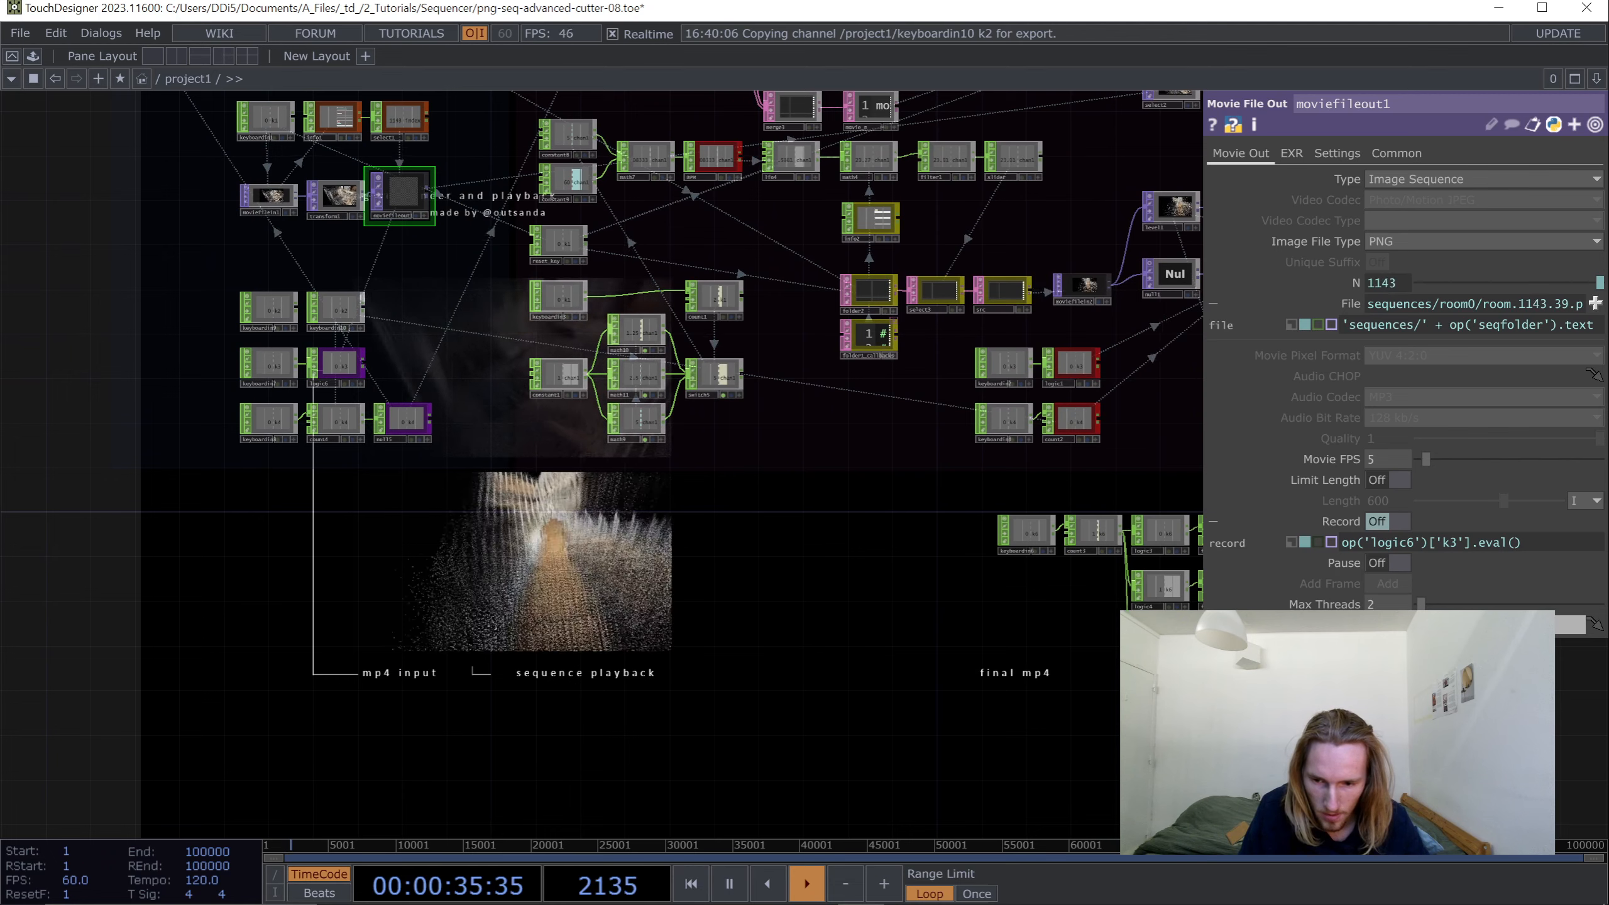
drag(887, 507, 930, 428)
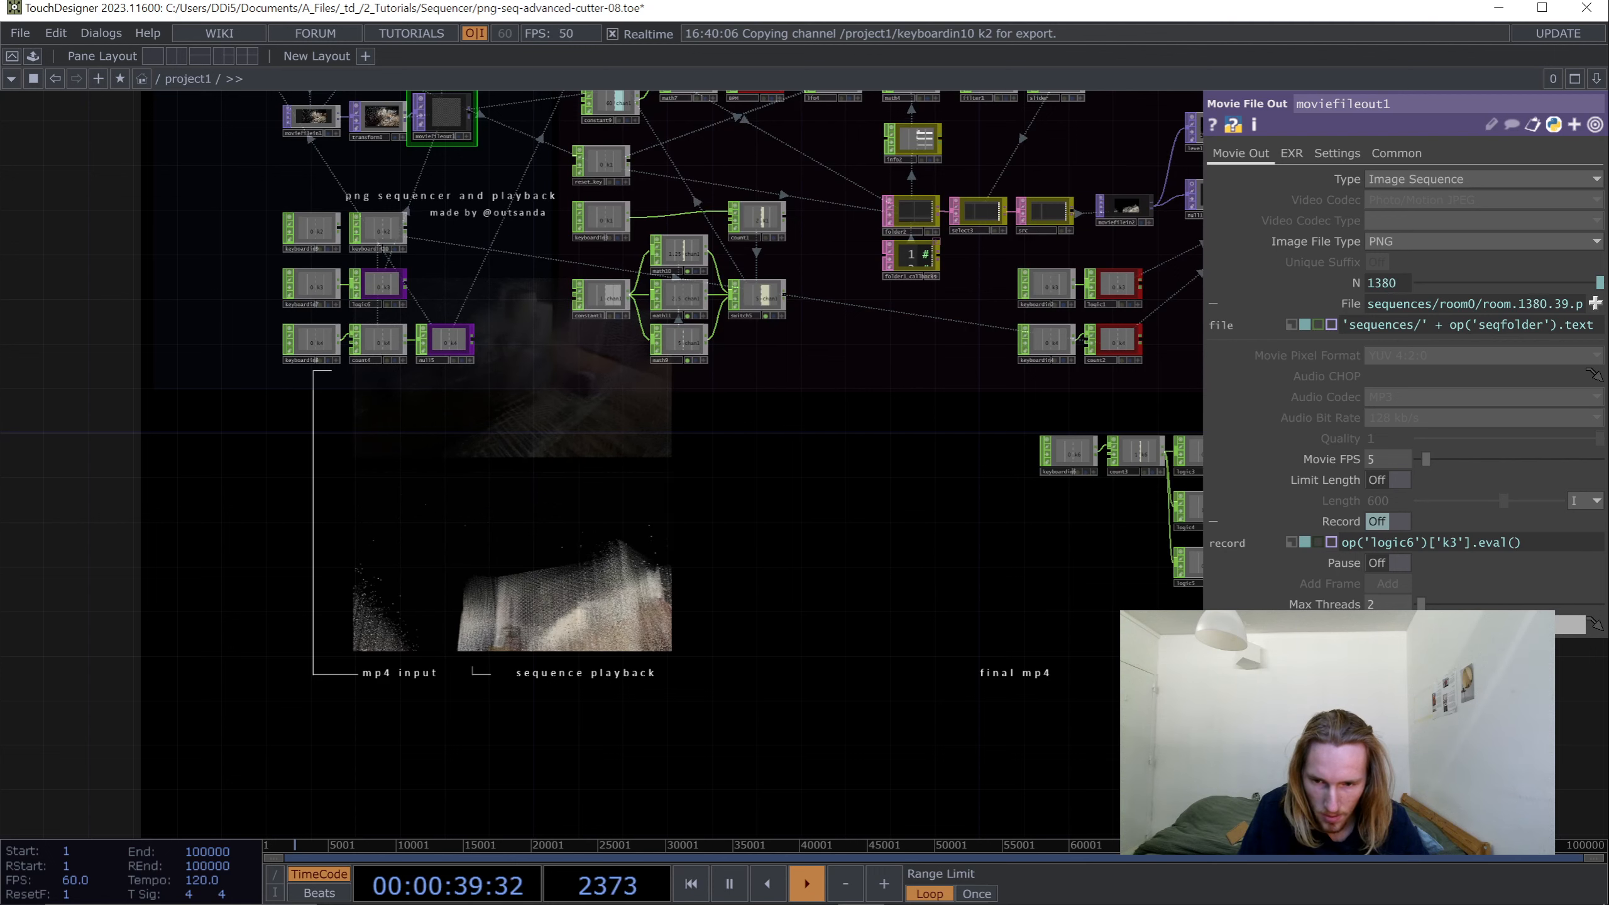
scroll(593, 316, up, 4)
click(756, 370)
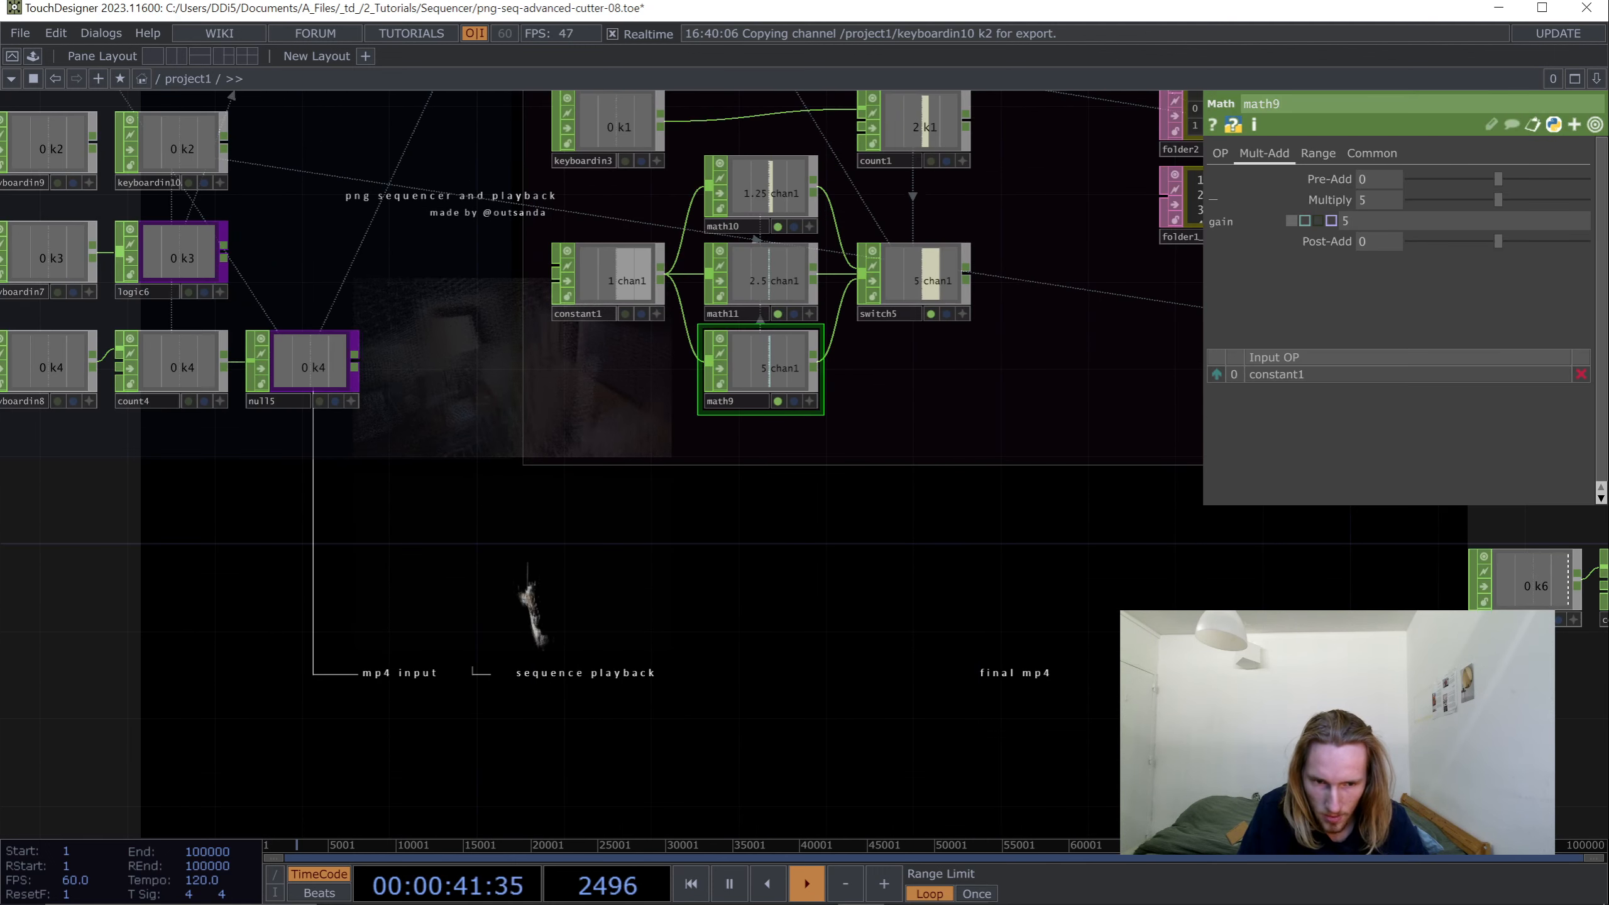
click(1379, 199)
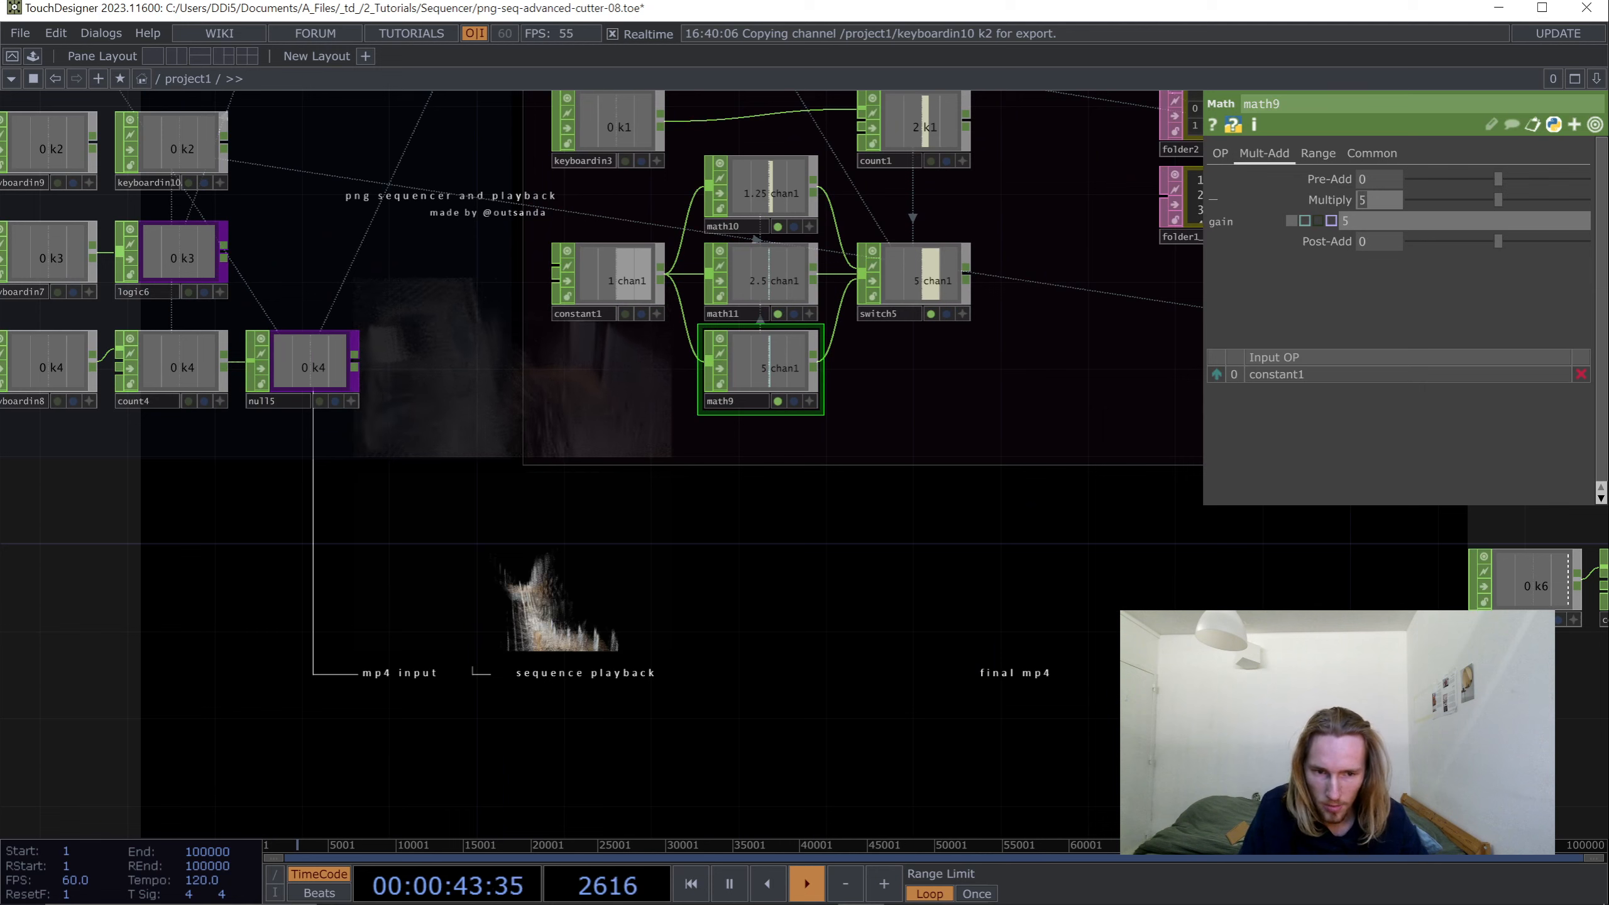
text(15)
key(Return)
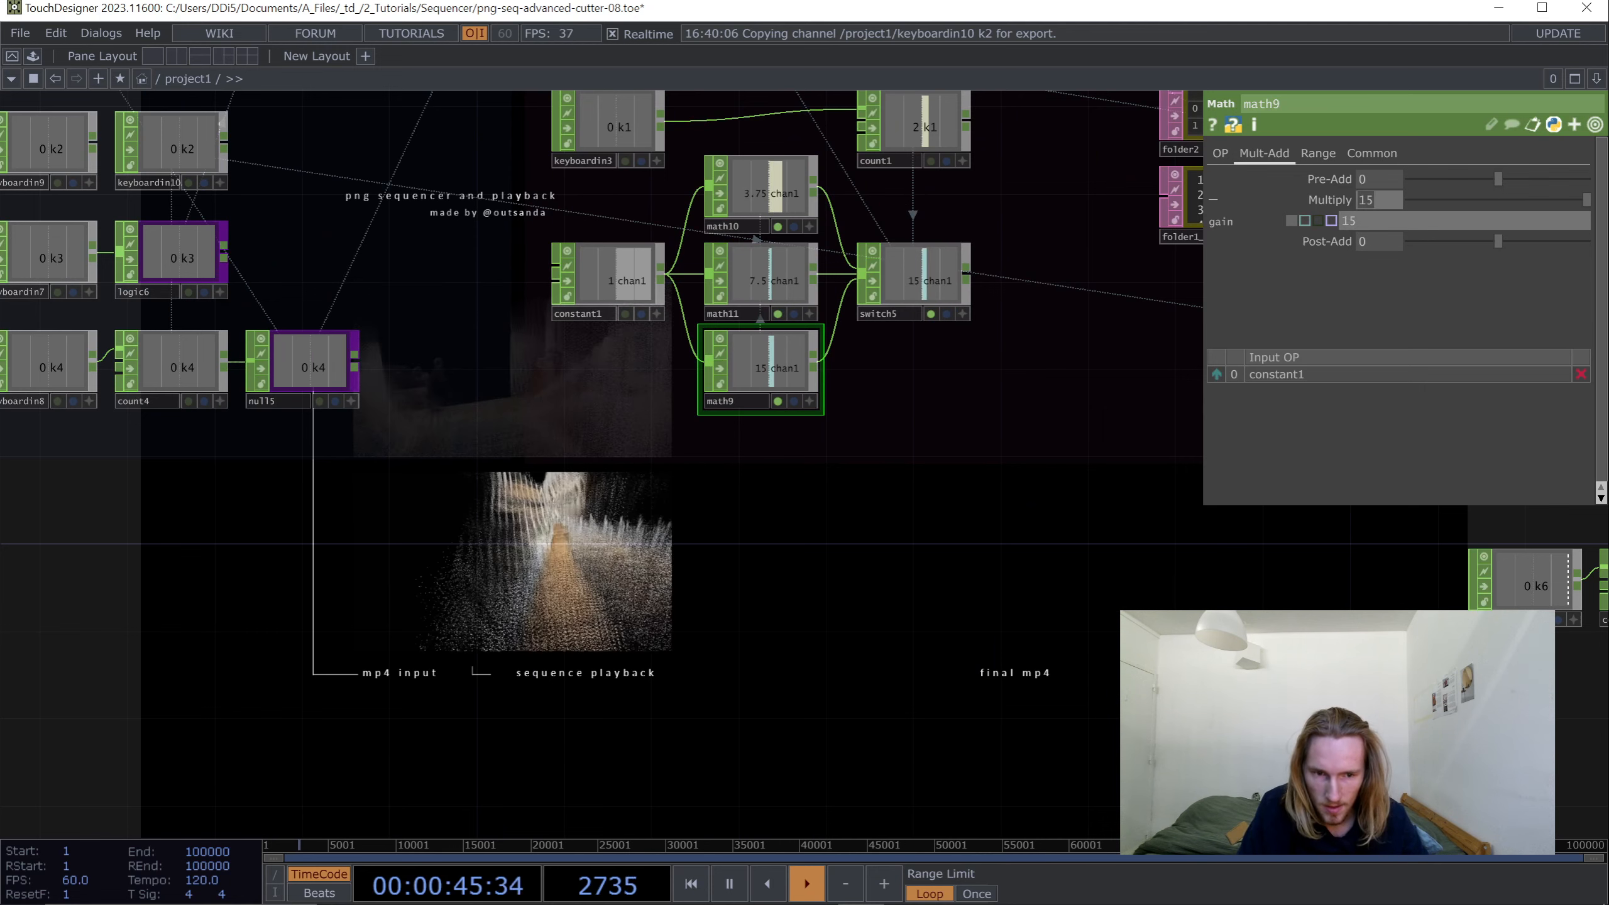
text(30)
key(Return)
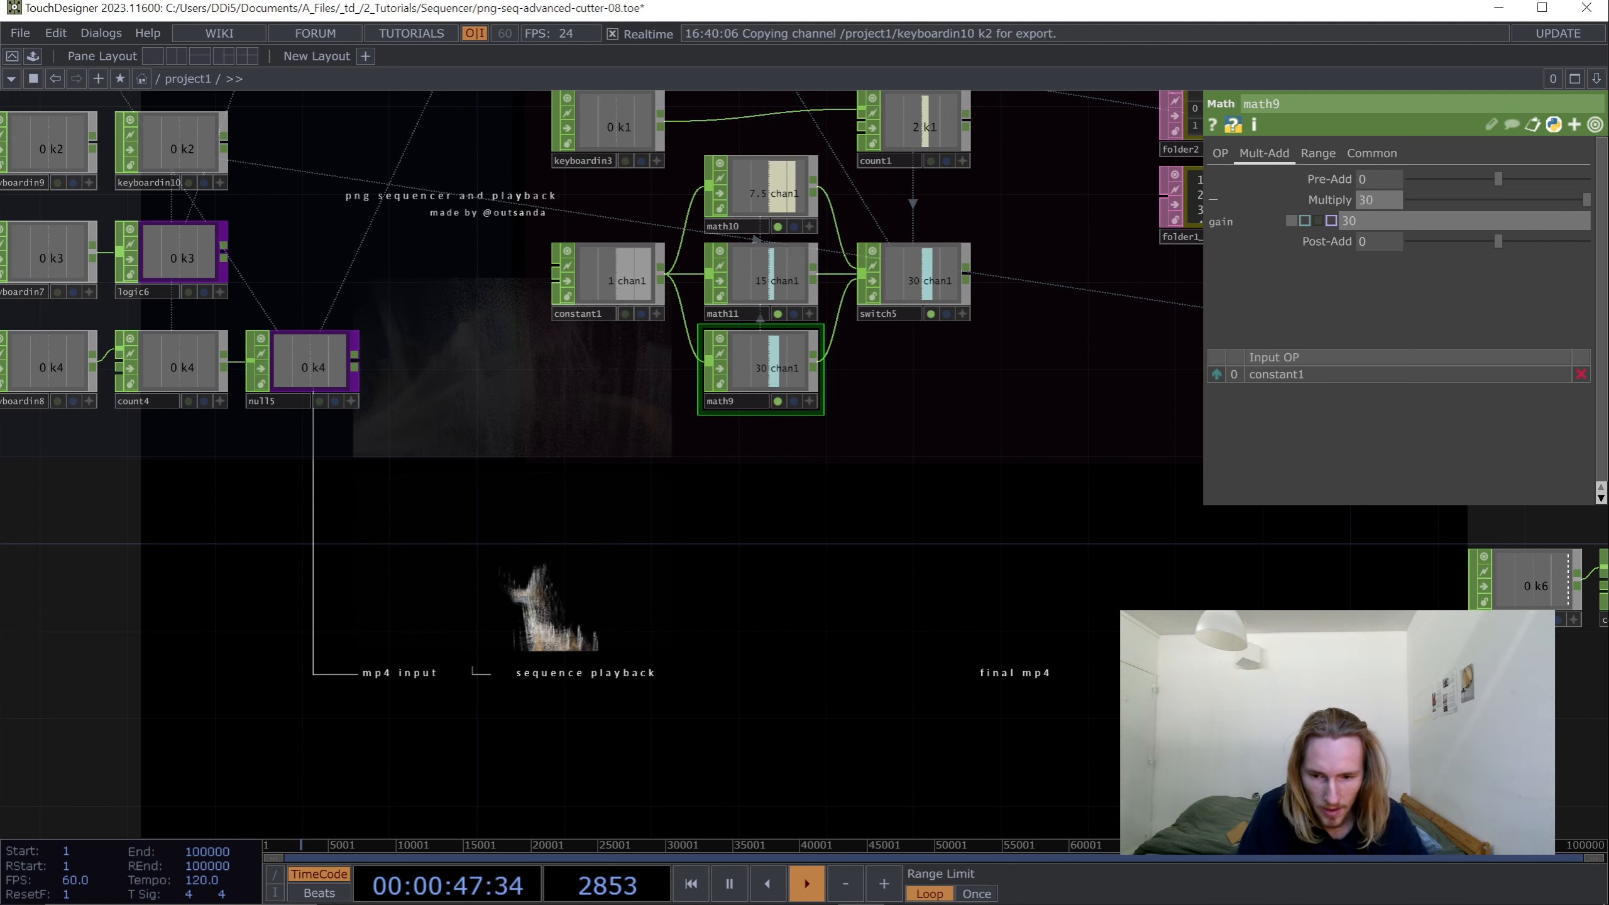
- Select switch5 and cycle the playback speed through its inputs, ending back on math9's speed
drag(1014, 457, 1055, 384)
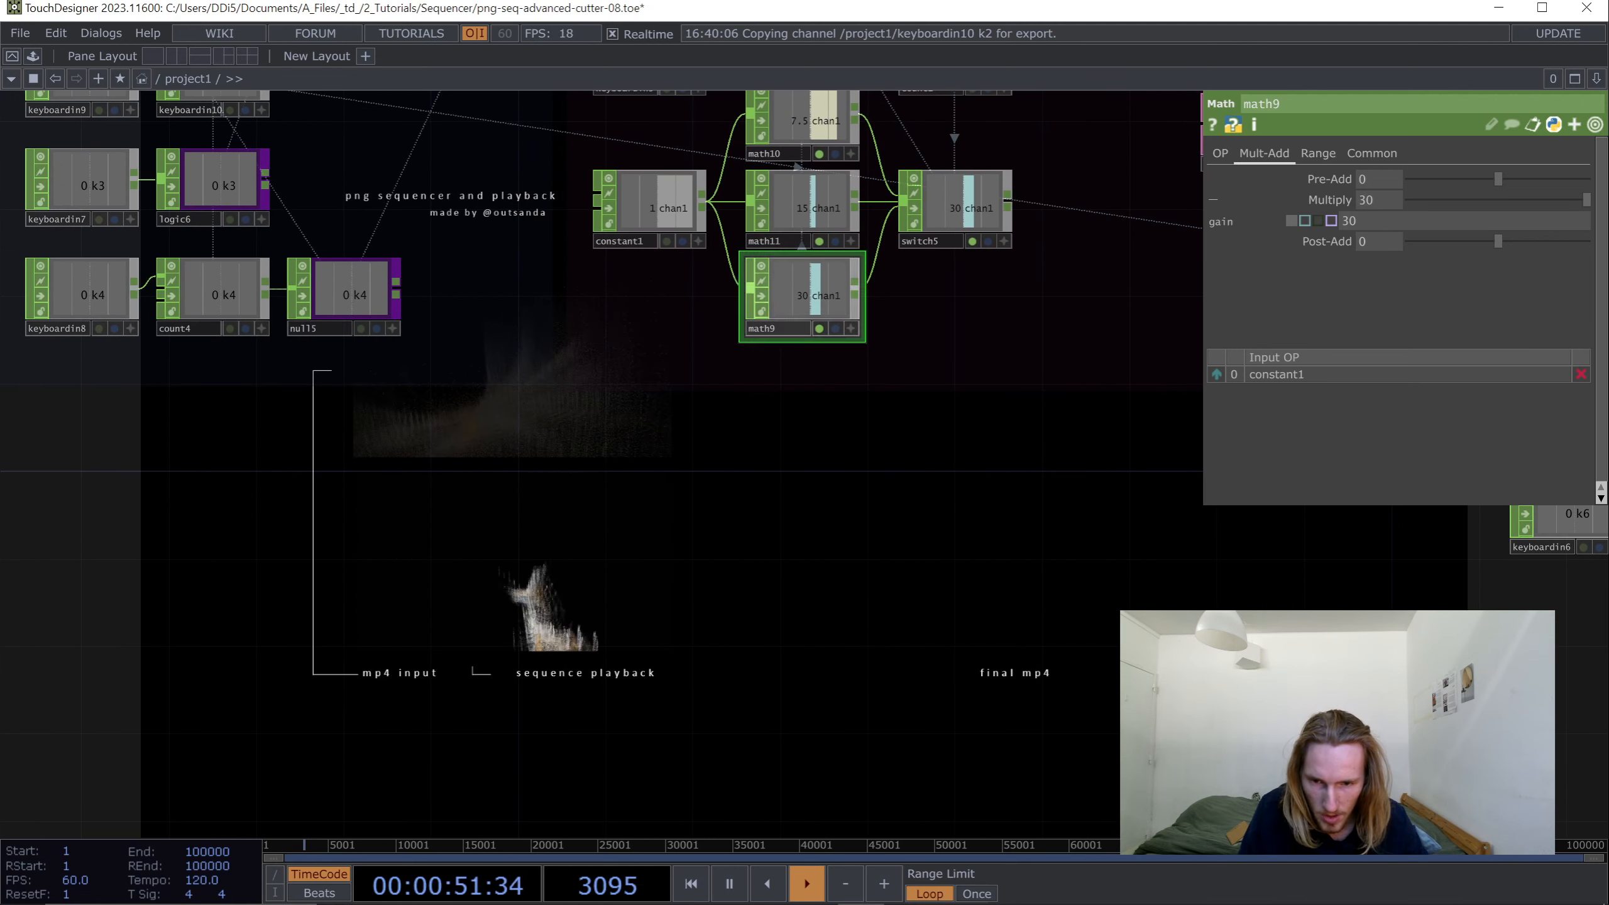
drag(919, 381, 825, 526)
click(865, 352)
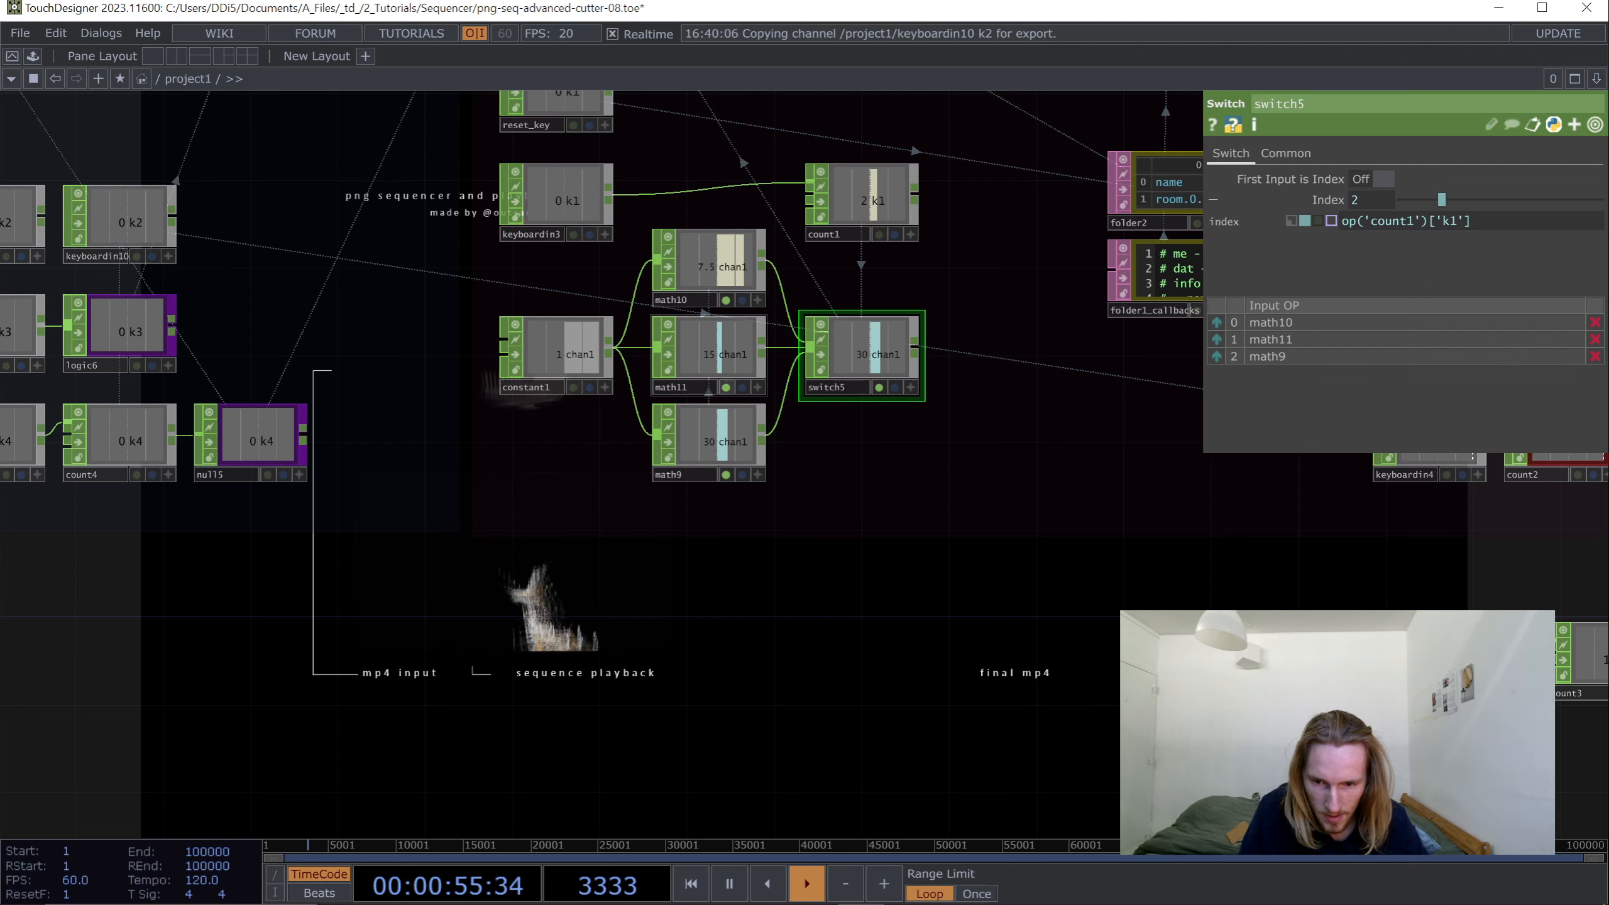
key(1)
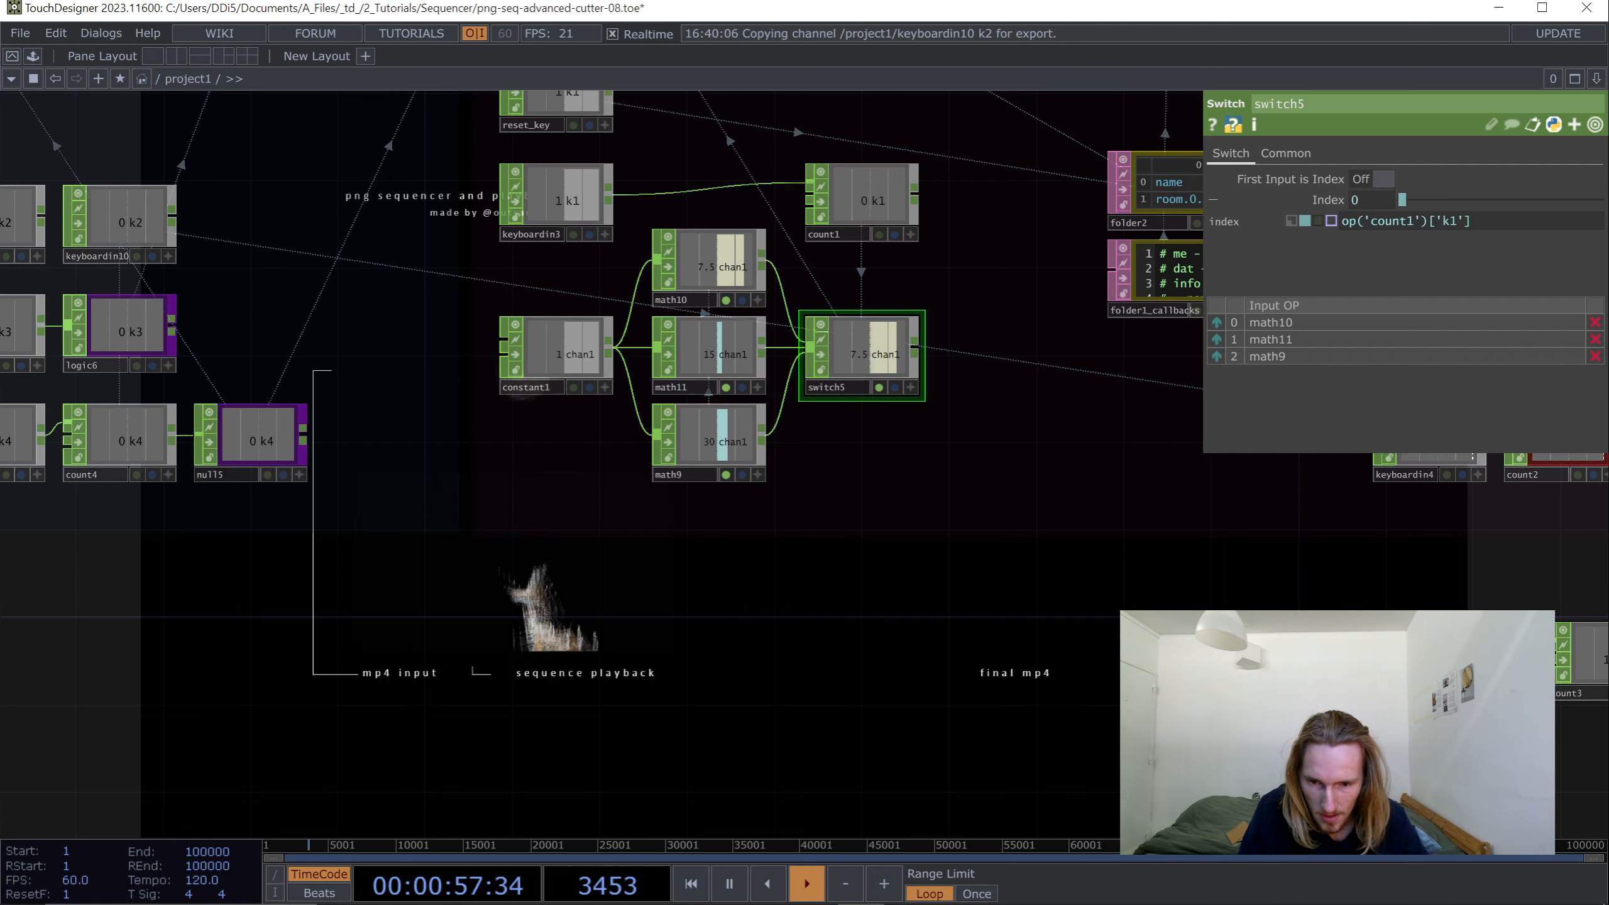
drag(792, 602, 1000, 359)
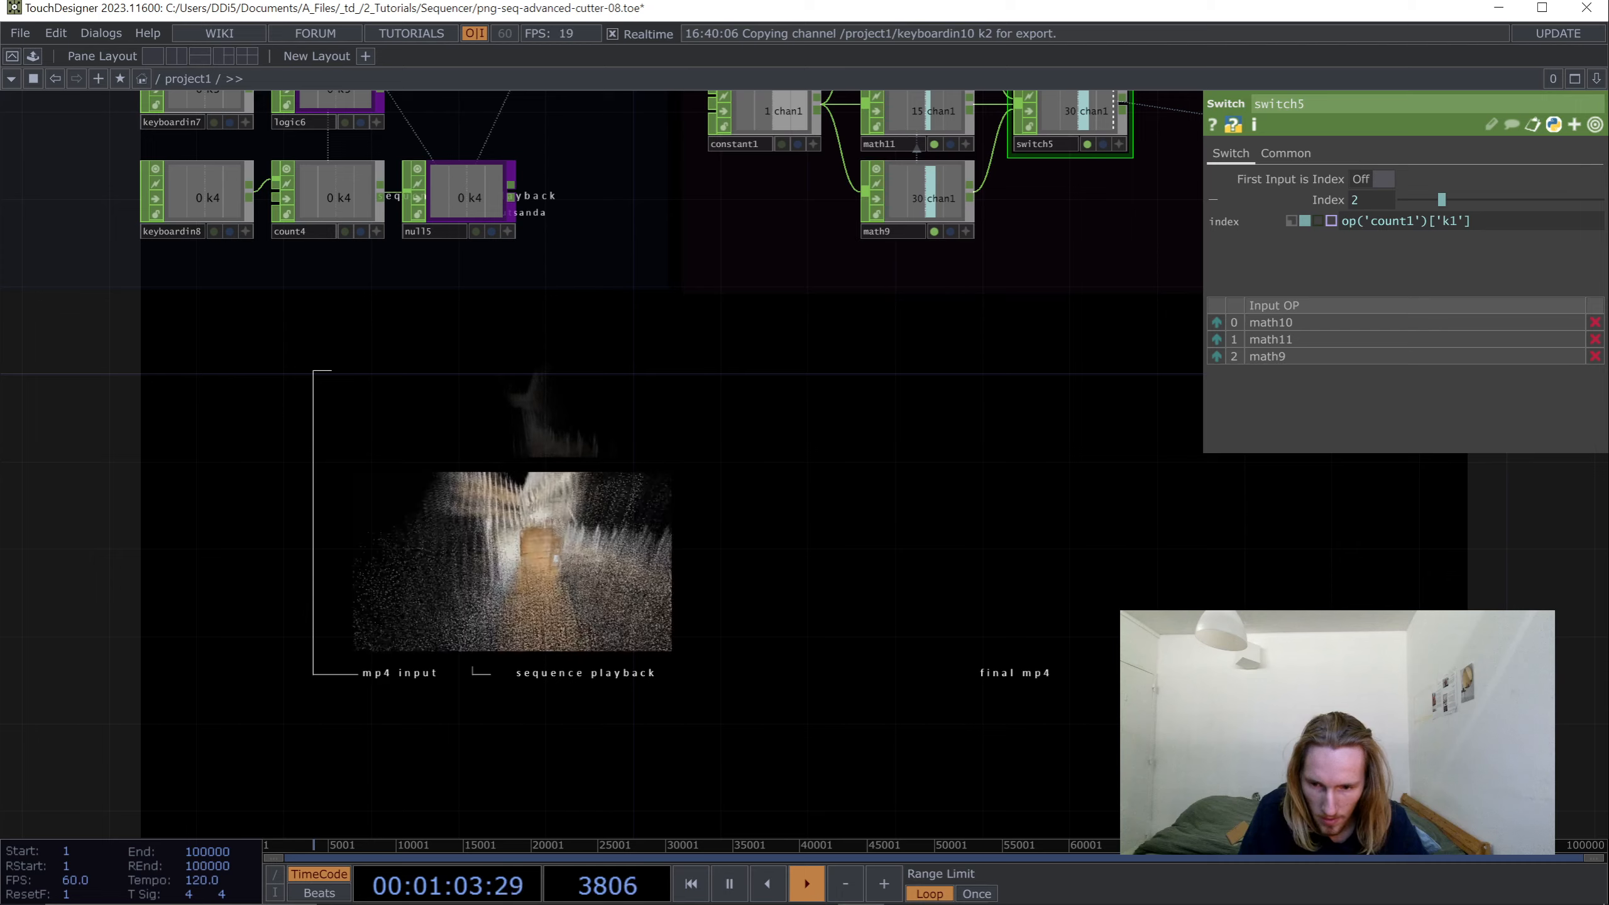
drag(1000, 359, 869, 541)
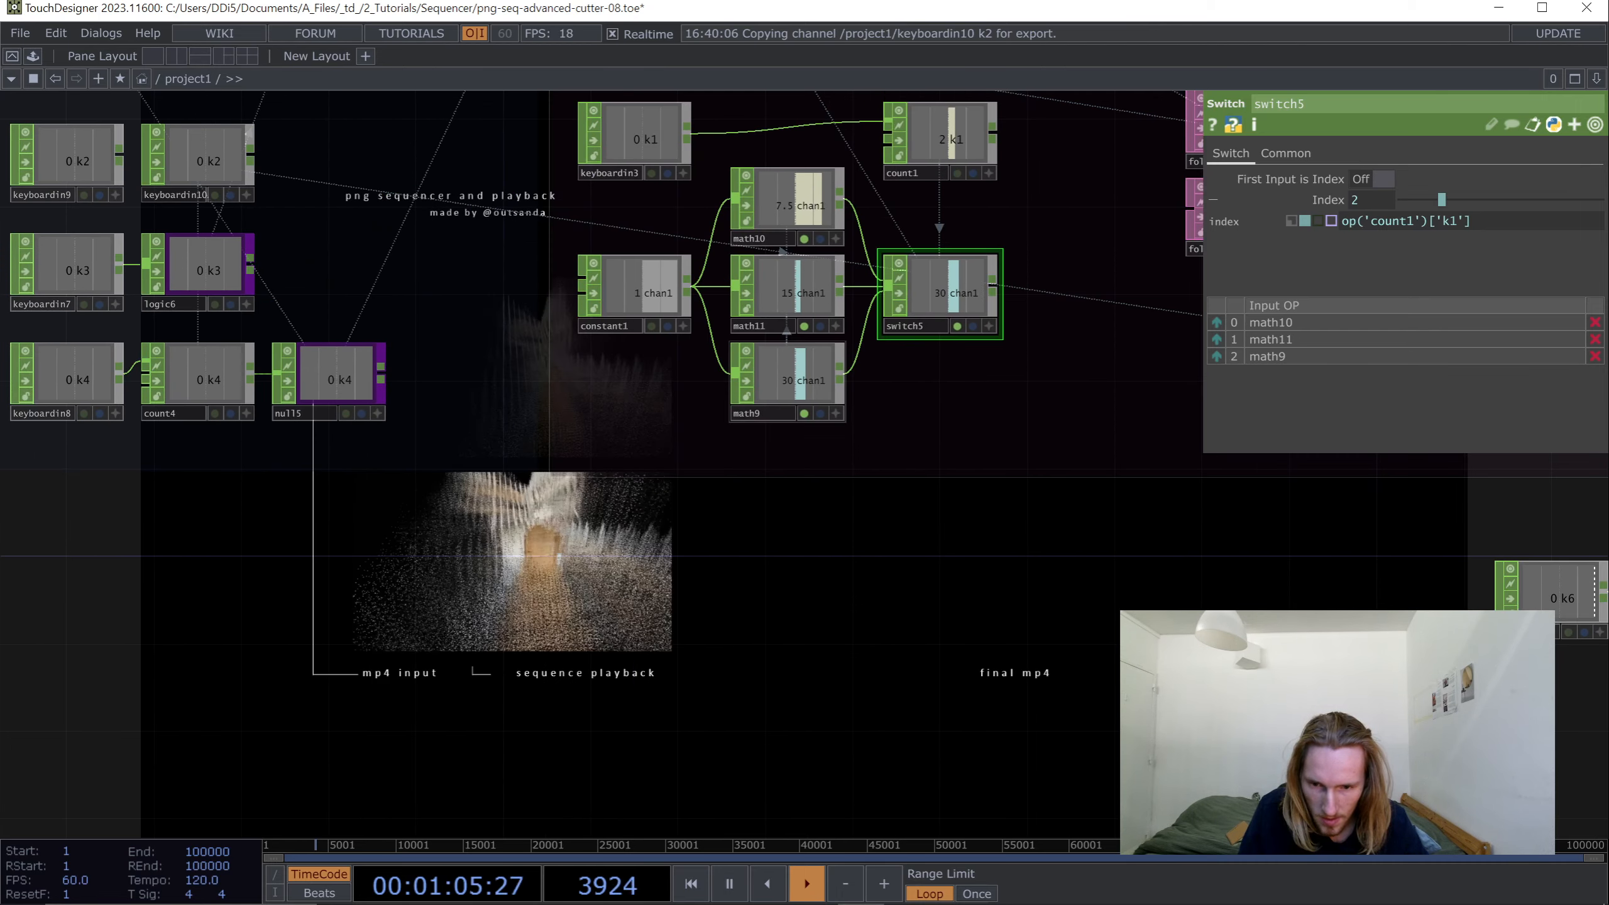
- Cycle the level highlight around to the sequence playback, pause the timeline and rewind it to frame 1
click(797, 380)
drag(817, 482, 678, 576)
scroll(573, 586, down, 5)
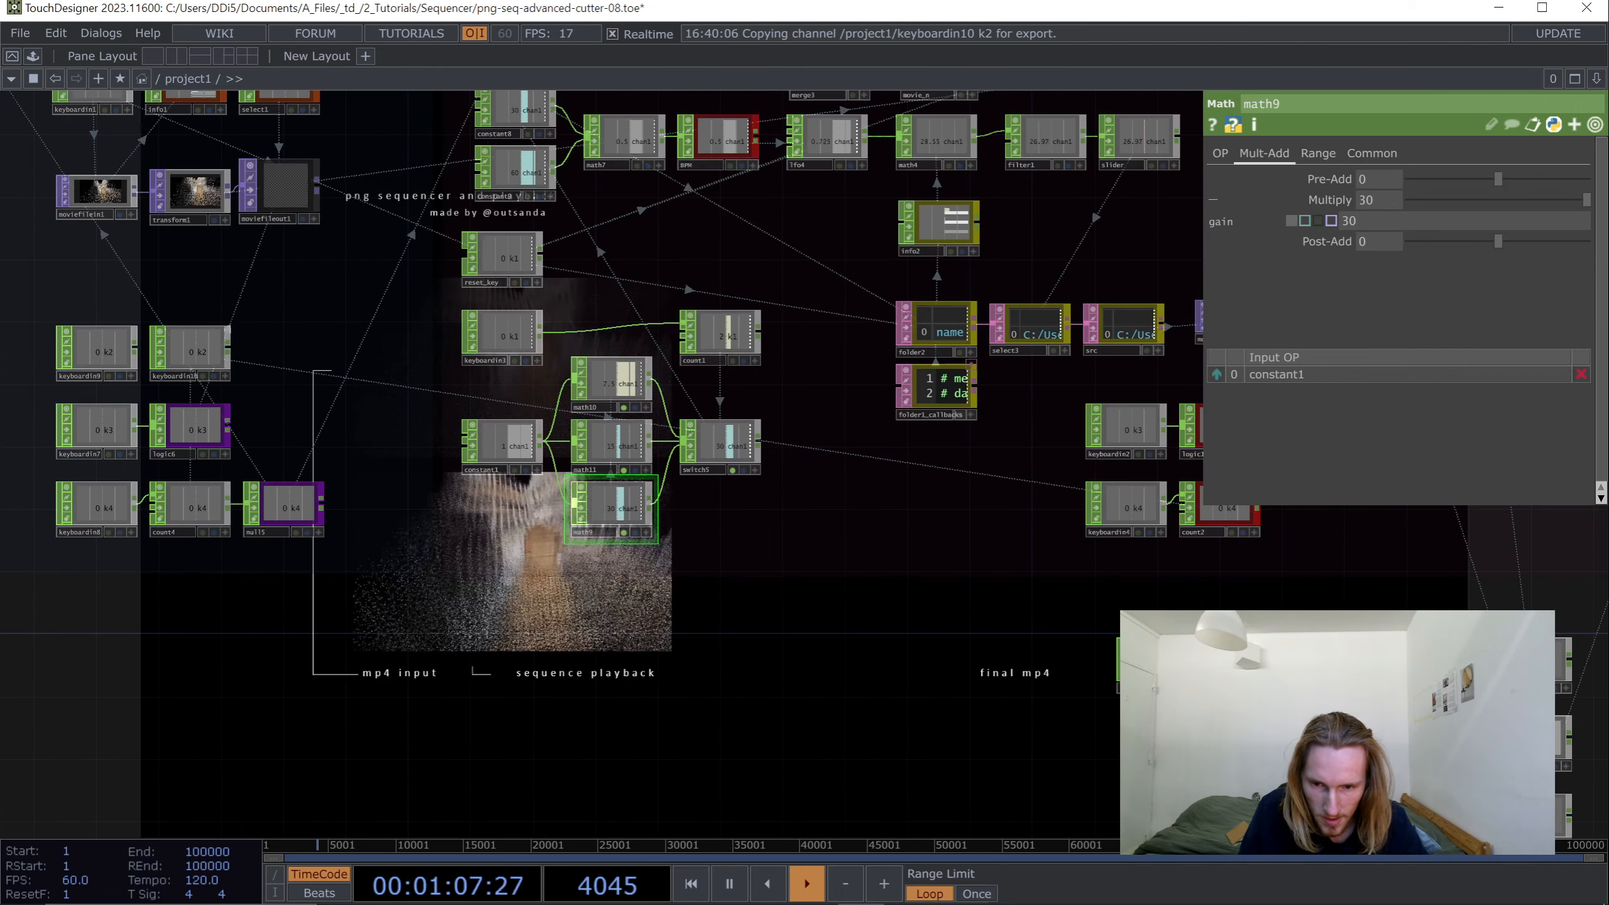
scroll(610, 374, up, 3)
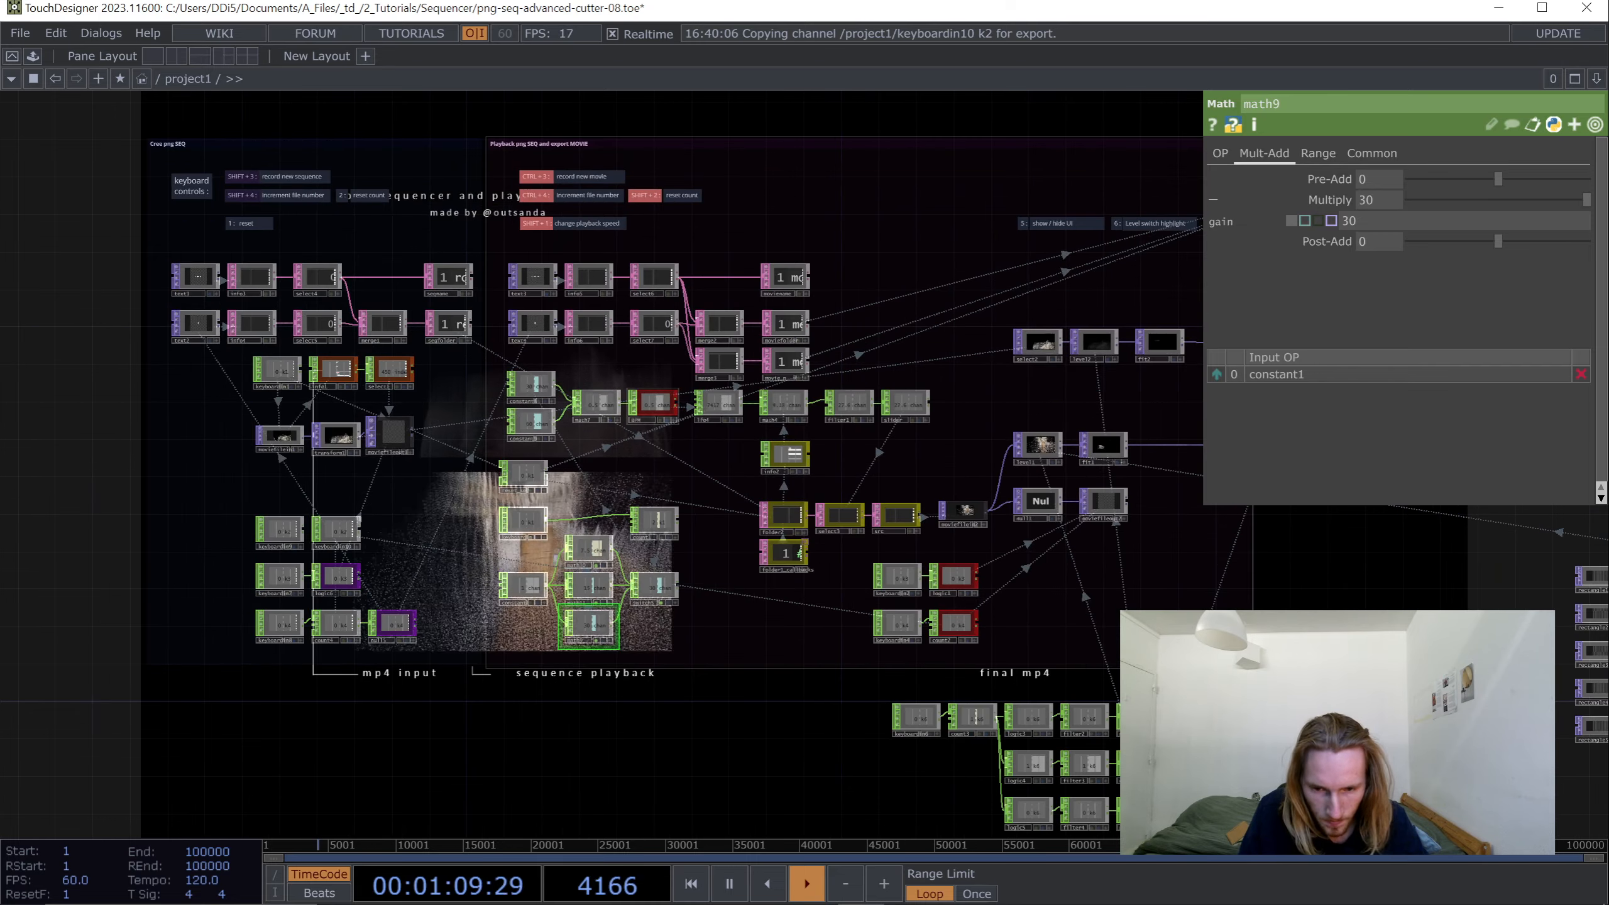
drag(748, 710, 759, 295)
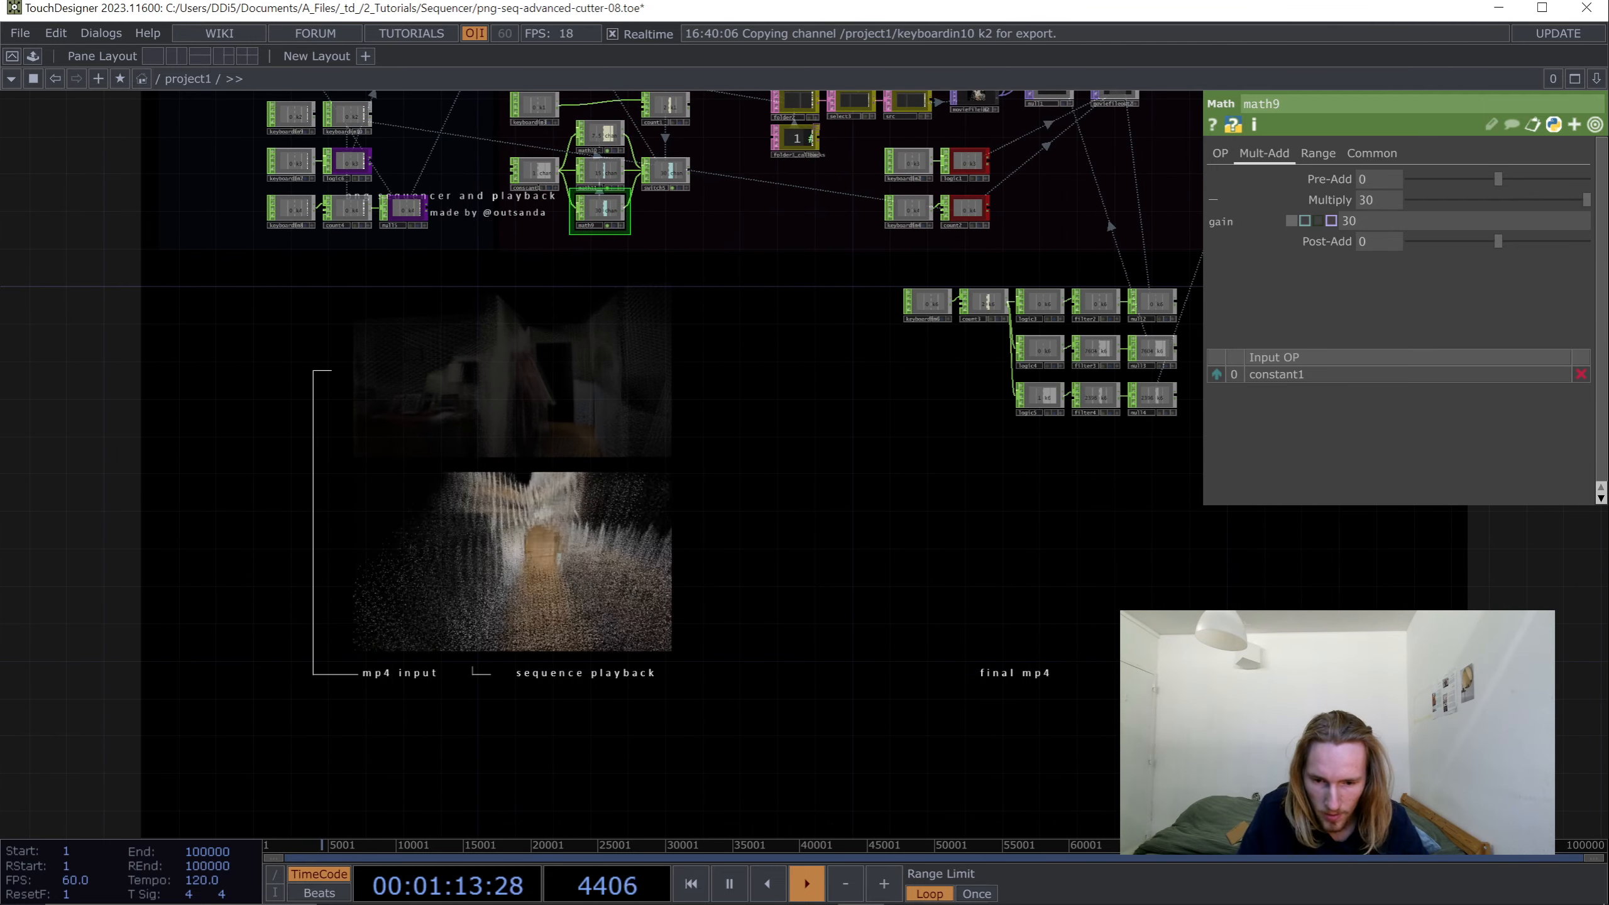
drag(759, 296, 798, 434)
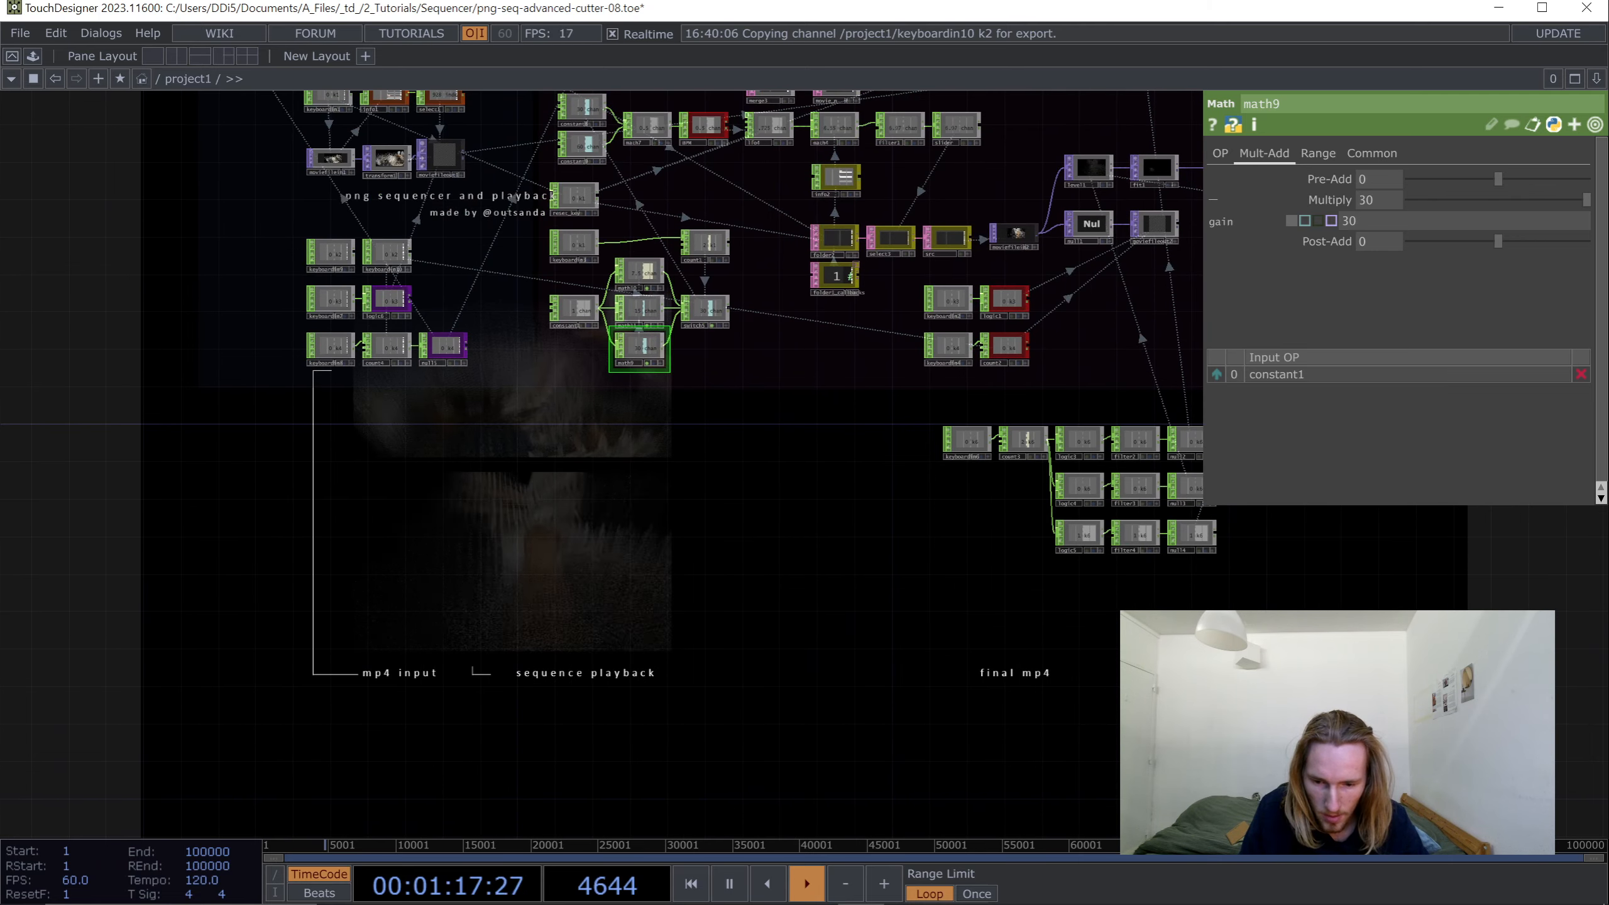
key(6)
key(6)
click(729, 884)
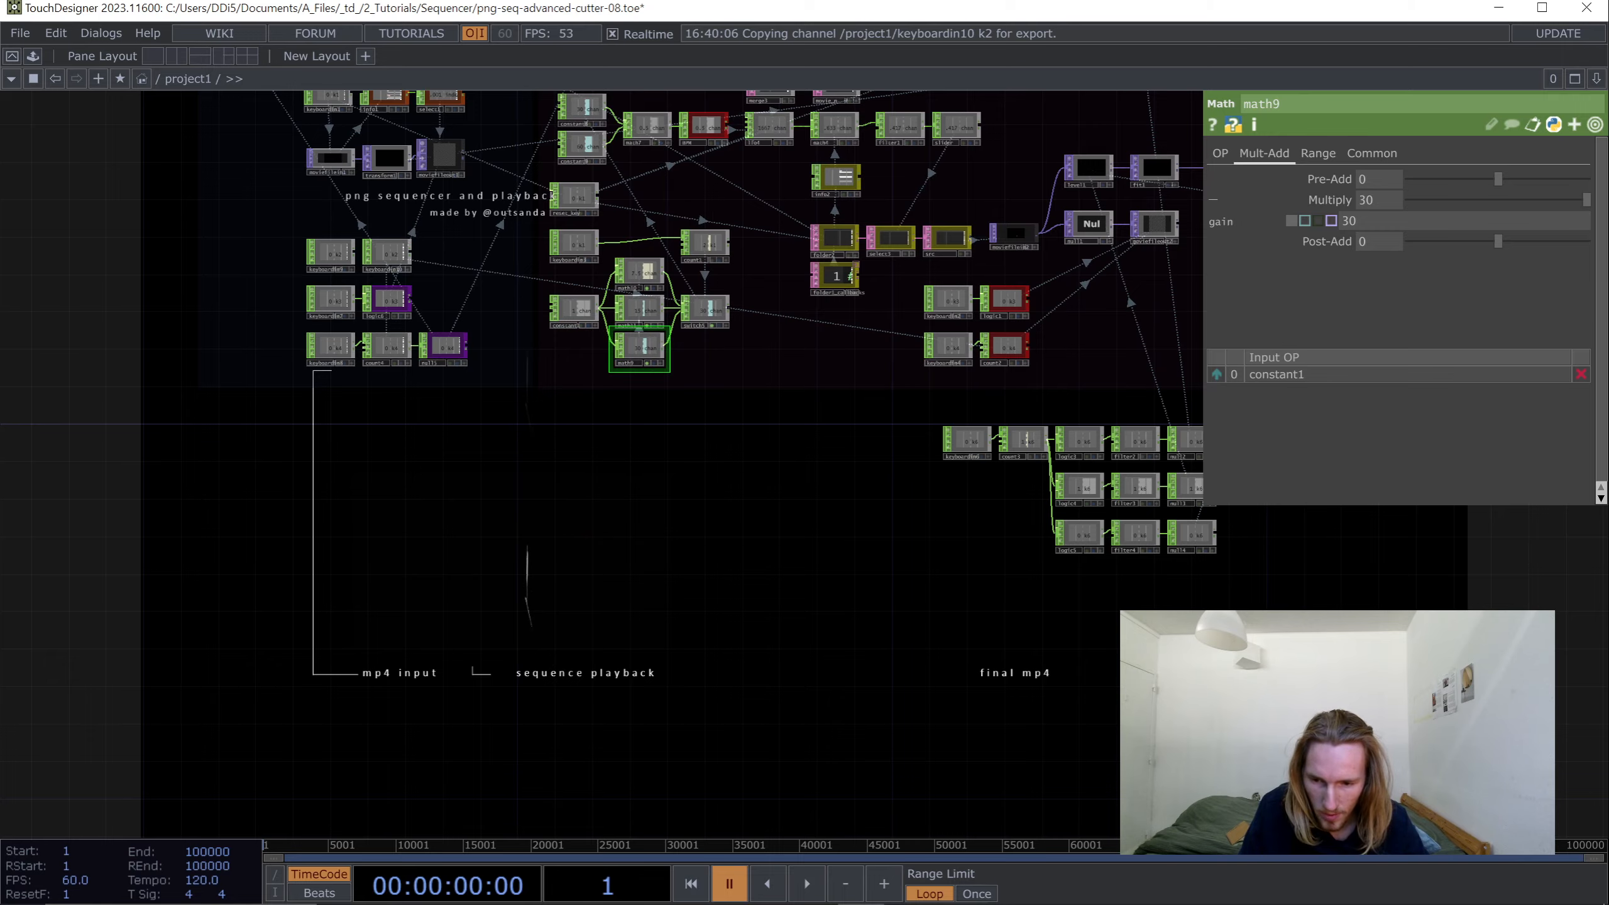
- Record the sequence playback as a new movie with the timeline playing, and pause the timeline
drag(760, 482, 644, 455)
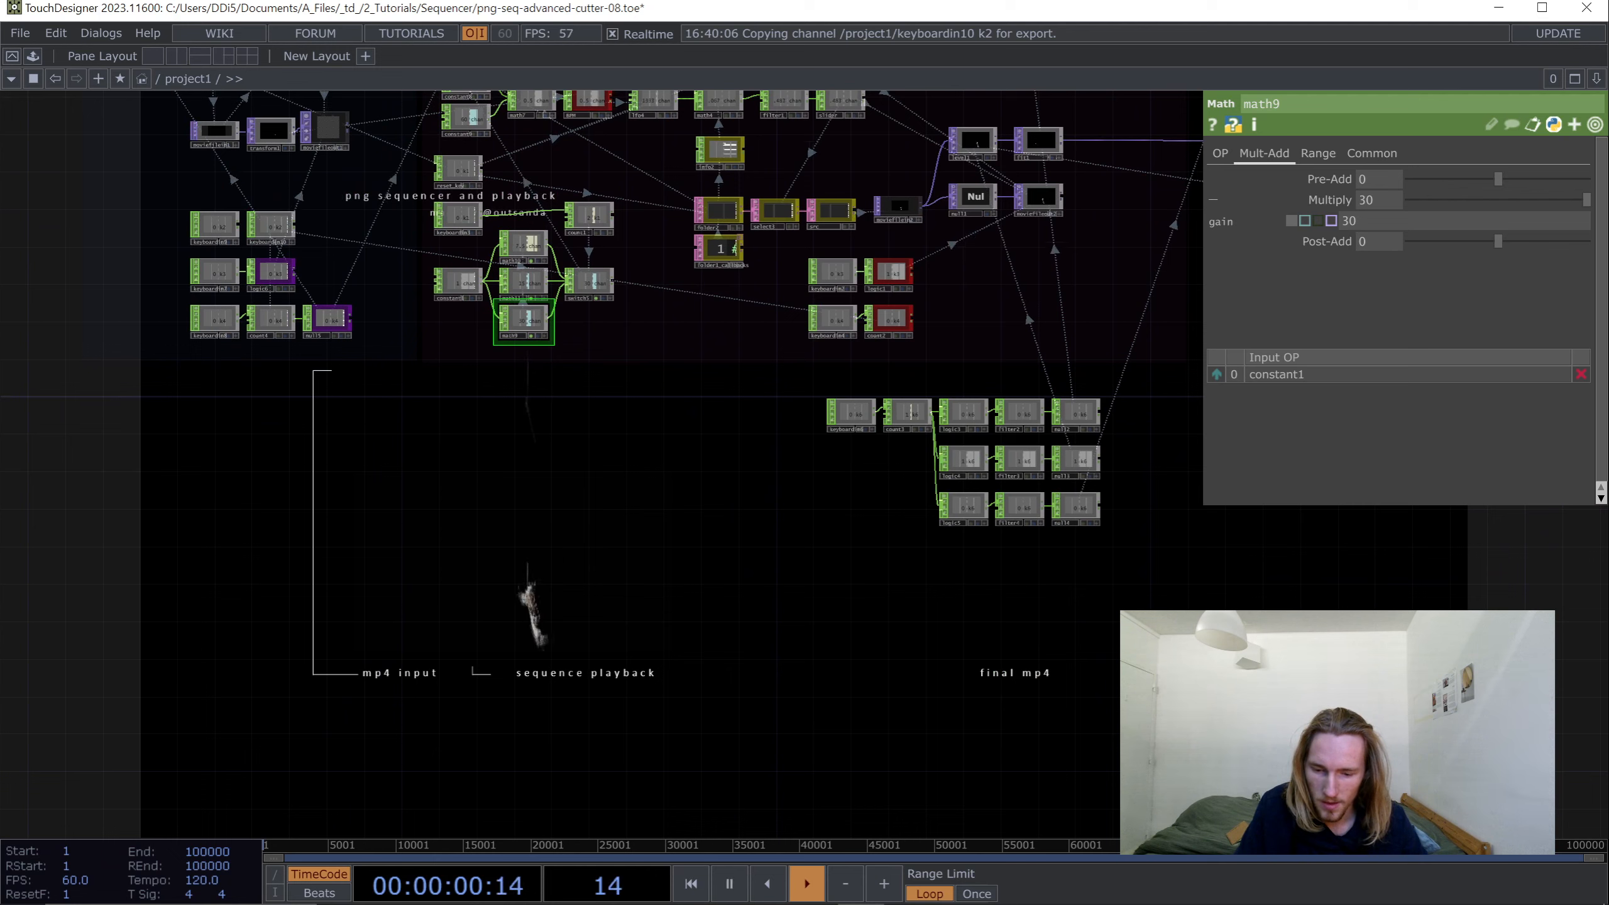
drag(644, 455, 631, 514)
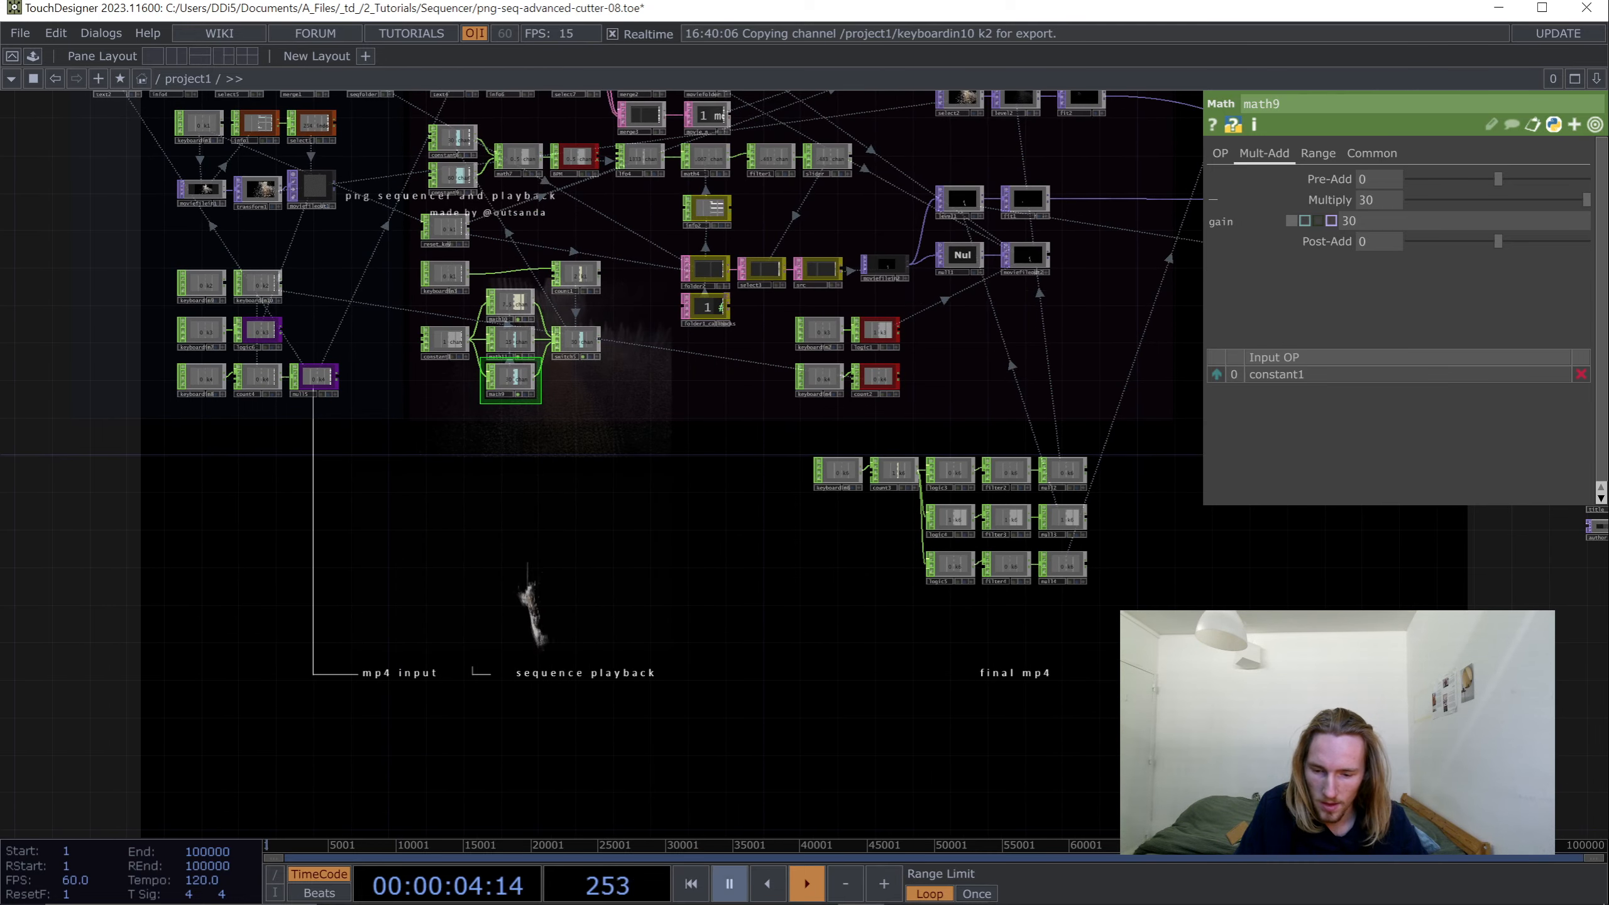
drag(631, 514, 565, 437)
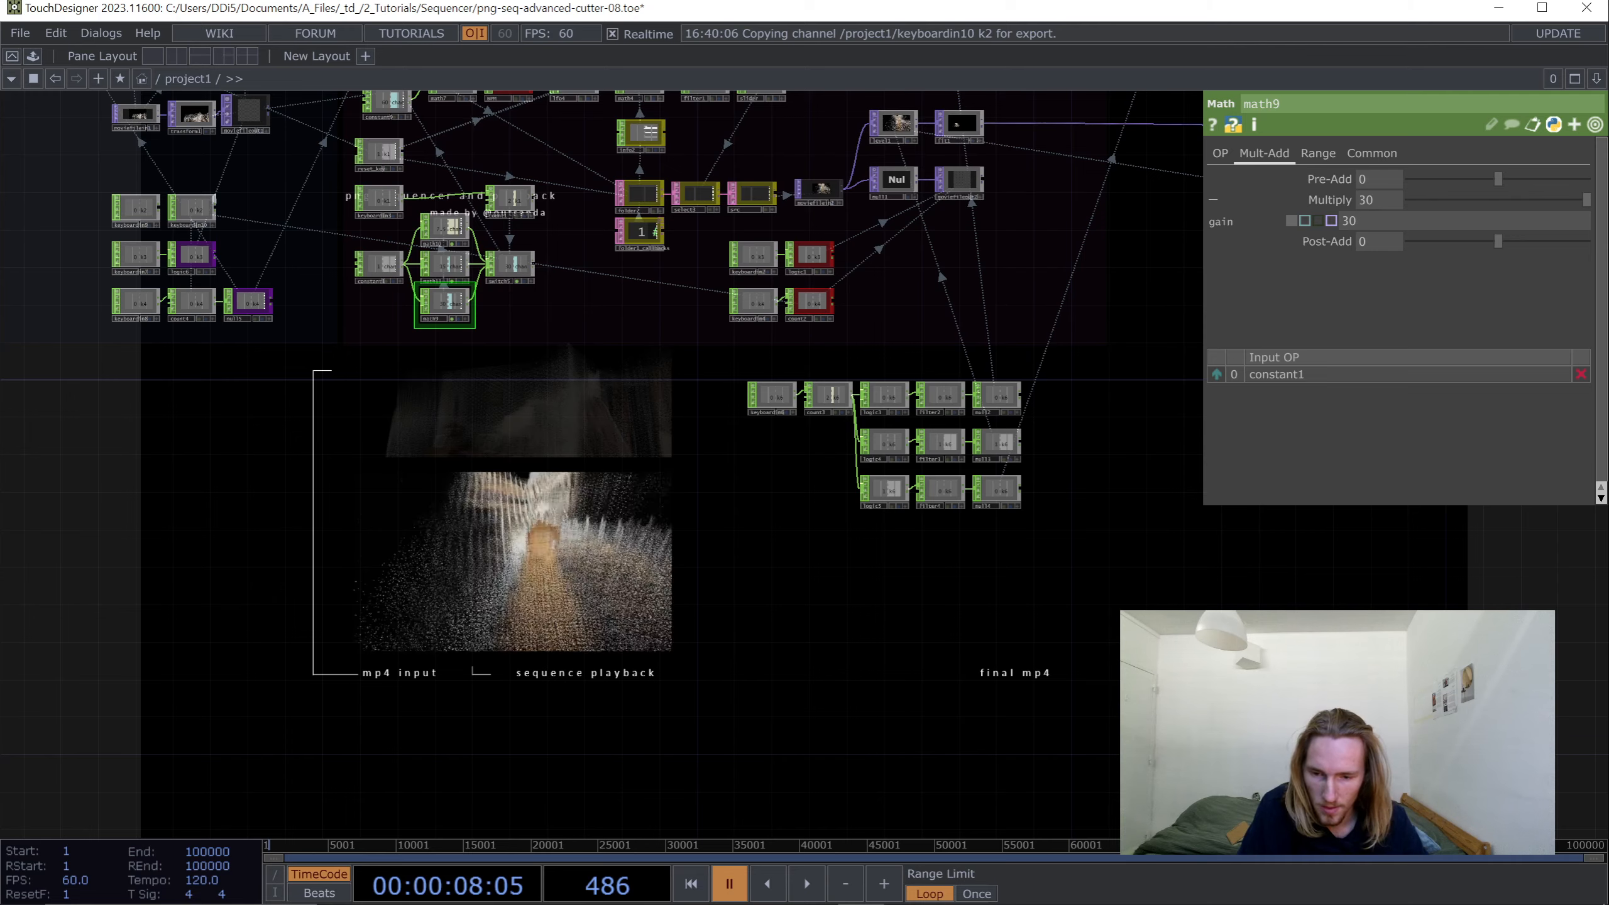
- Play the timeline with the highlight on the final mp4 to review the recorded movie, and pause playback
drag(565, 438, 615, 159)
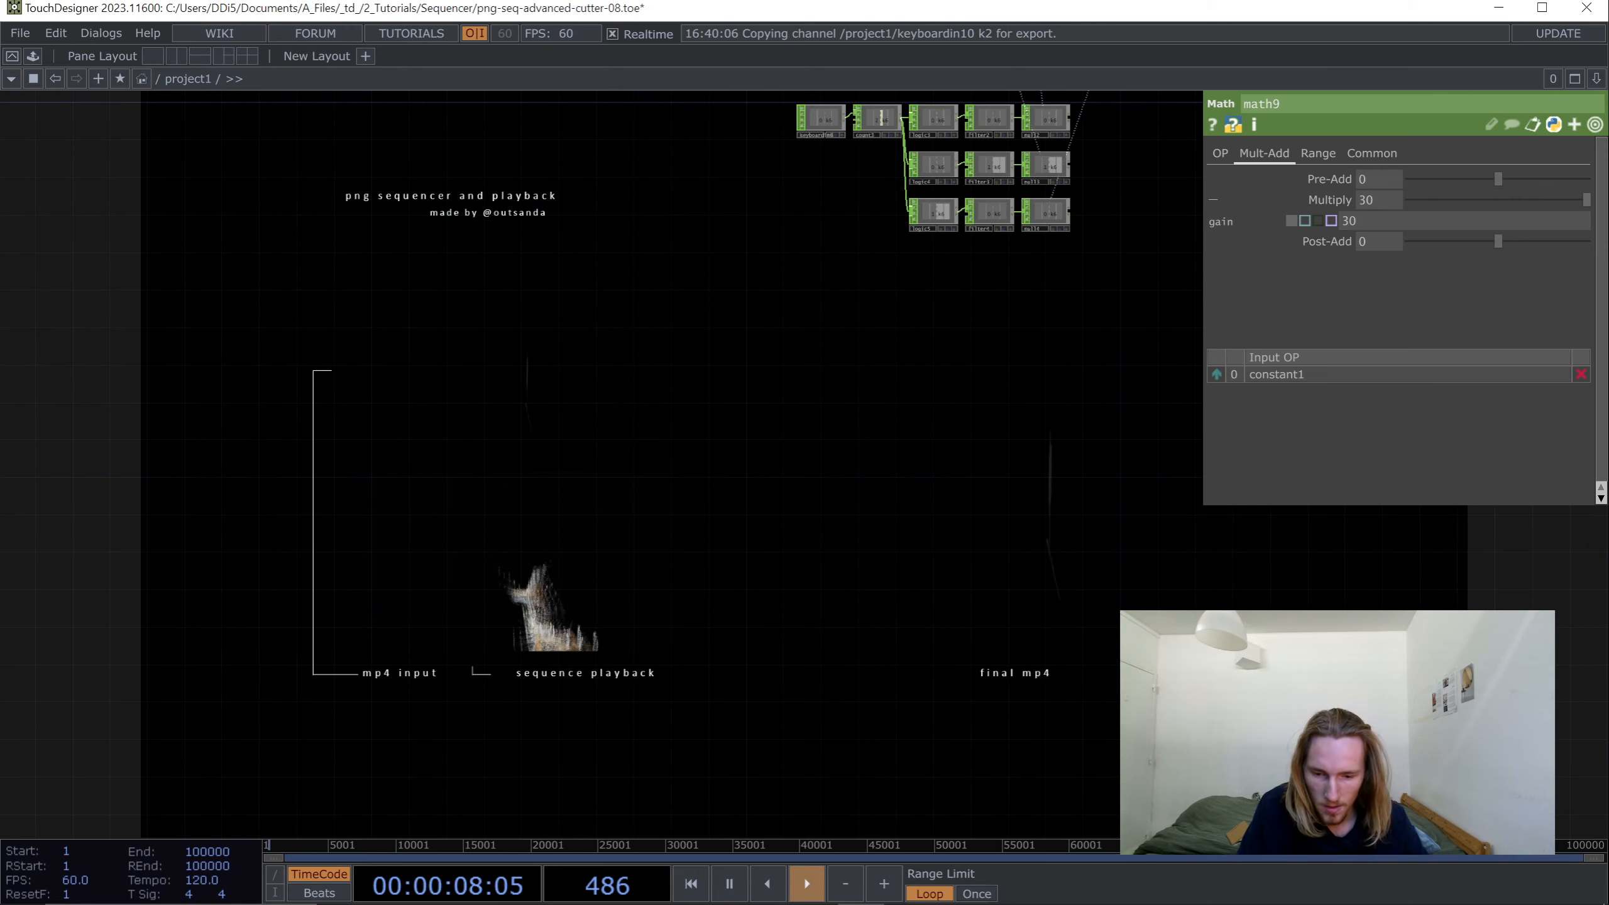
drag(951, 381, 528, 496)
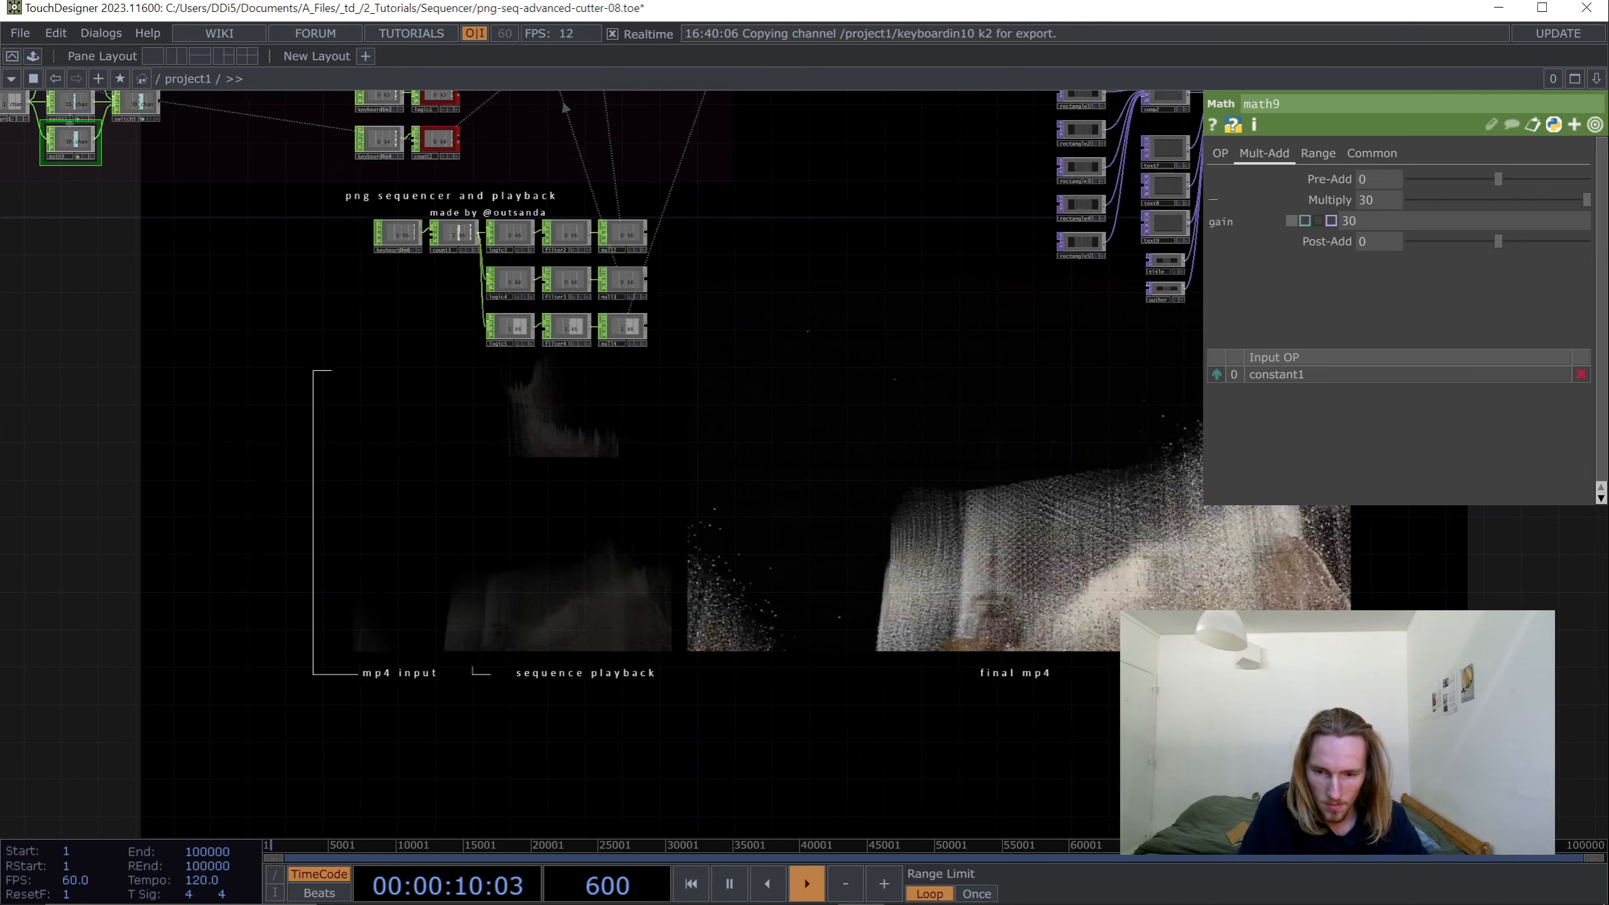
scroll(830, 685, down, 6)
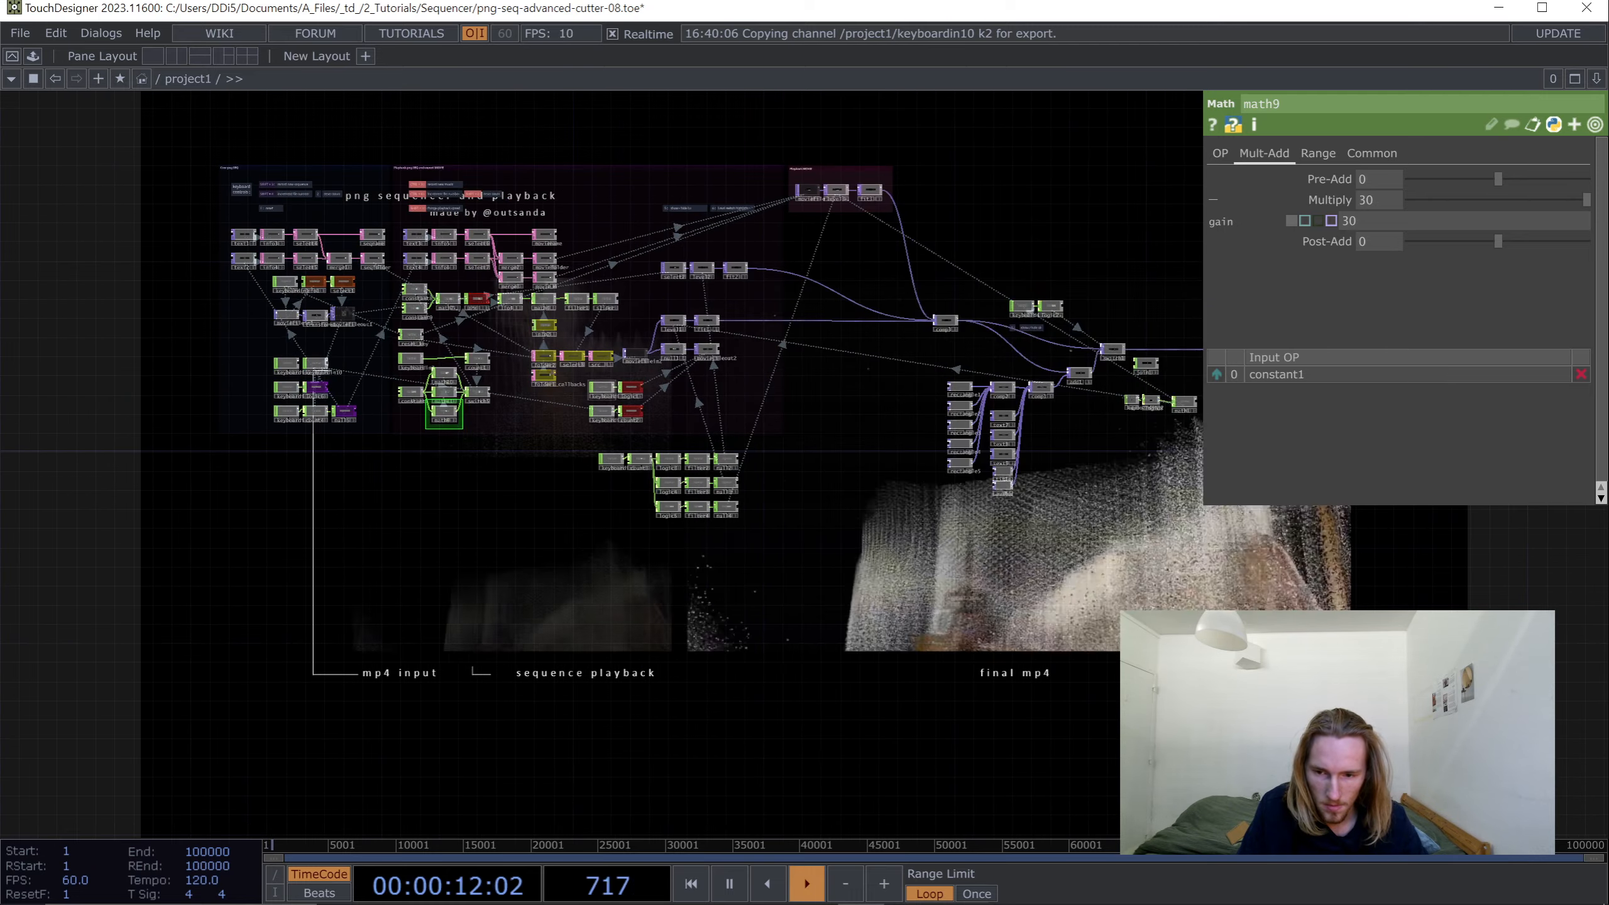
scroll(471, 347, up, 5)
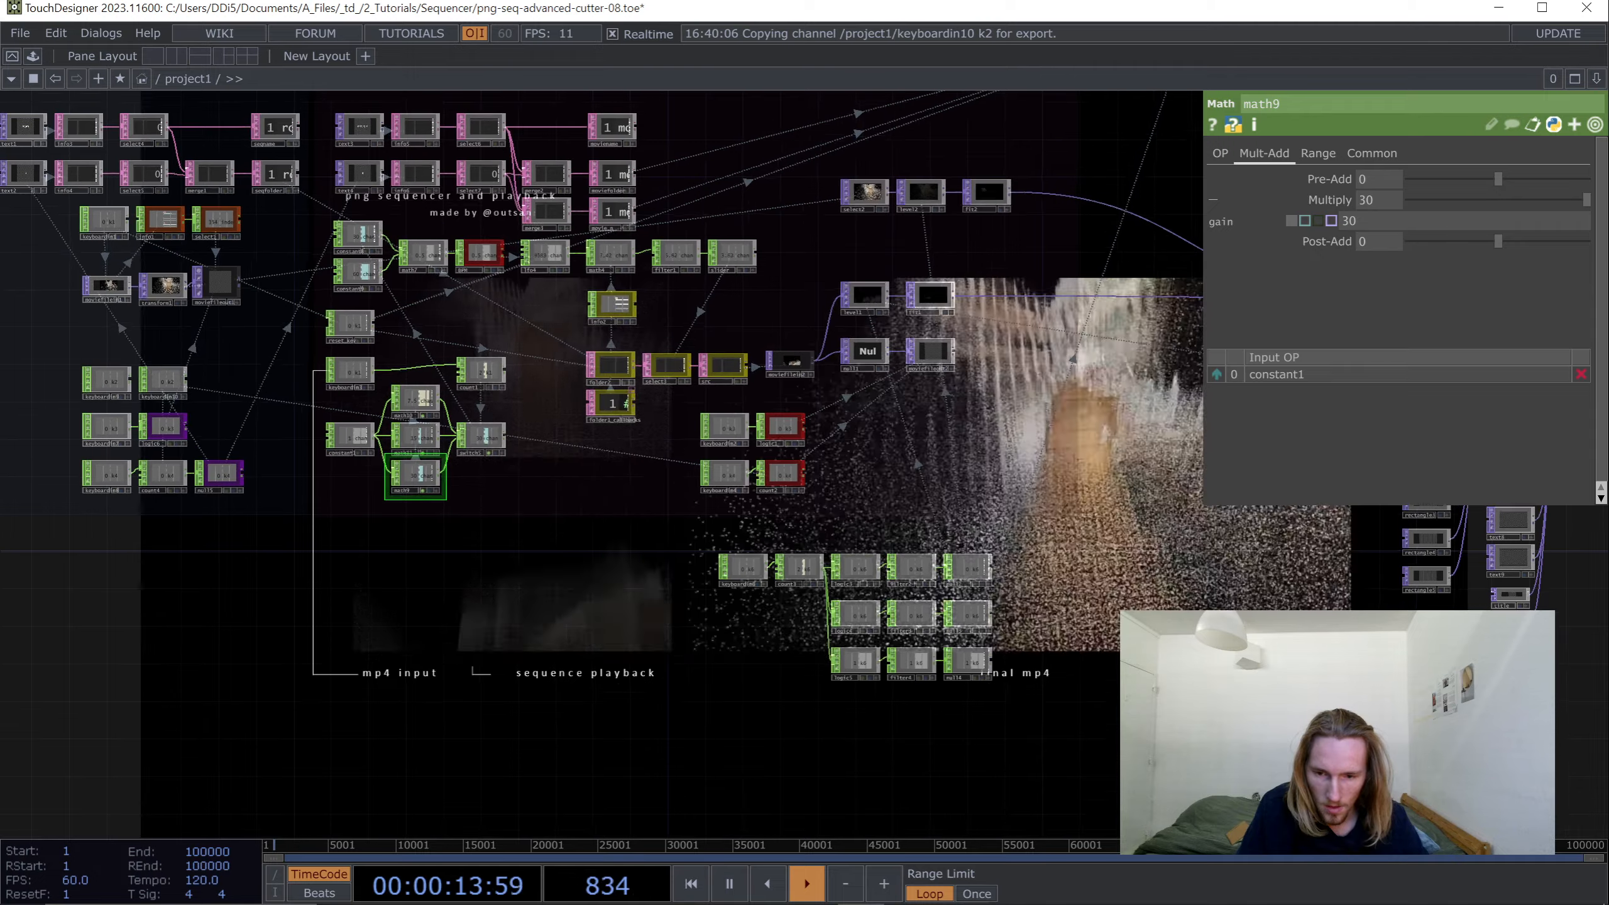
drag(470, 347, 906, 379)
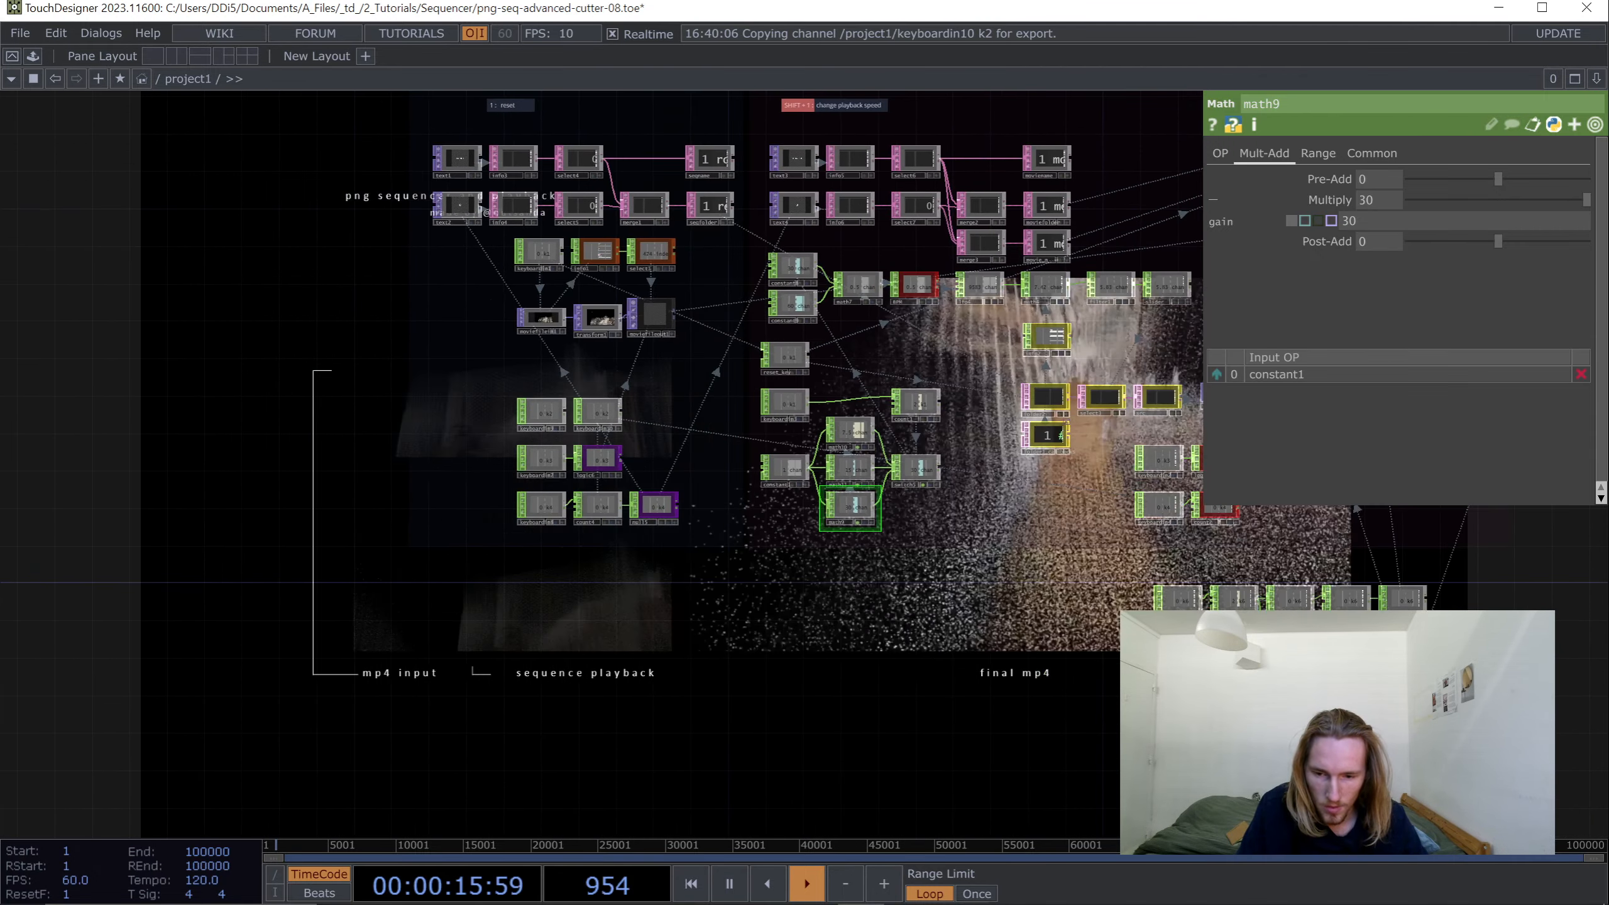
key(space)
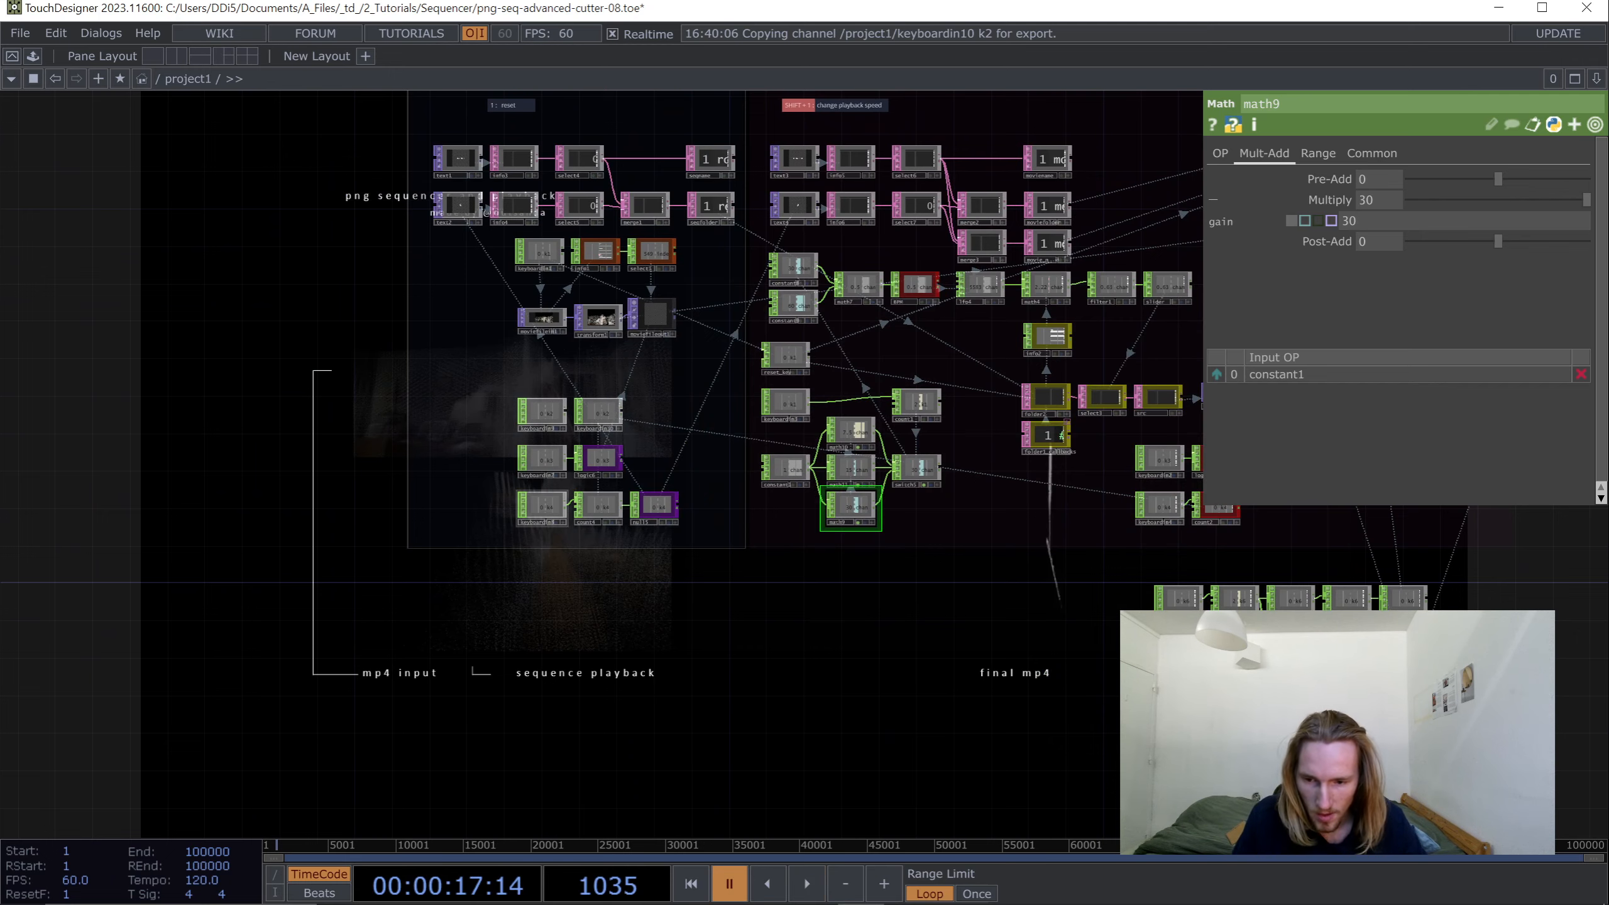
- Load the TrashDashv1.2 video from the hmmp4 folder into moviefilein1 as the new input
drag(534, 435, 603, 479)
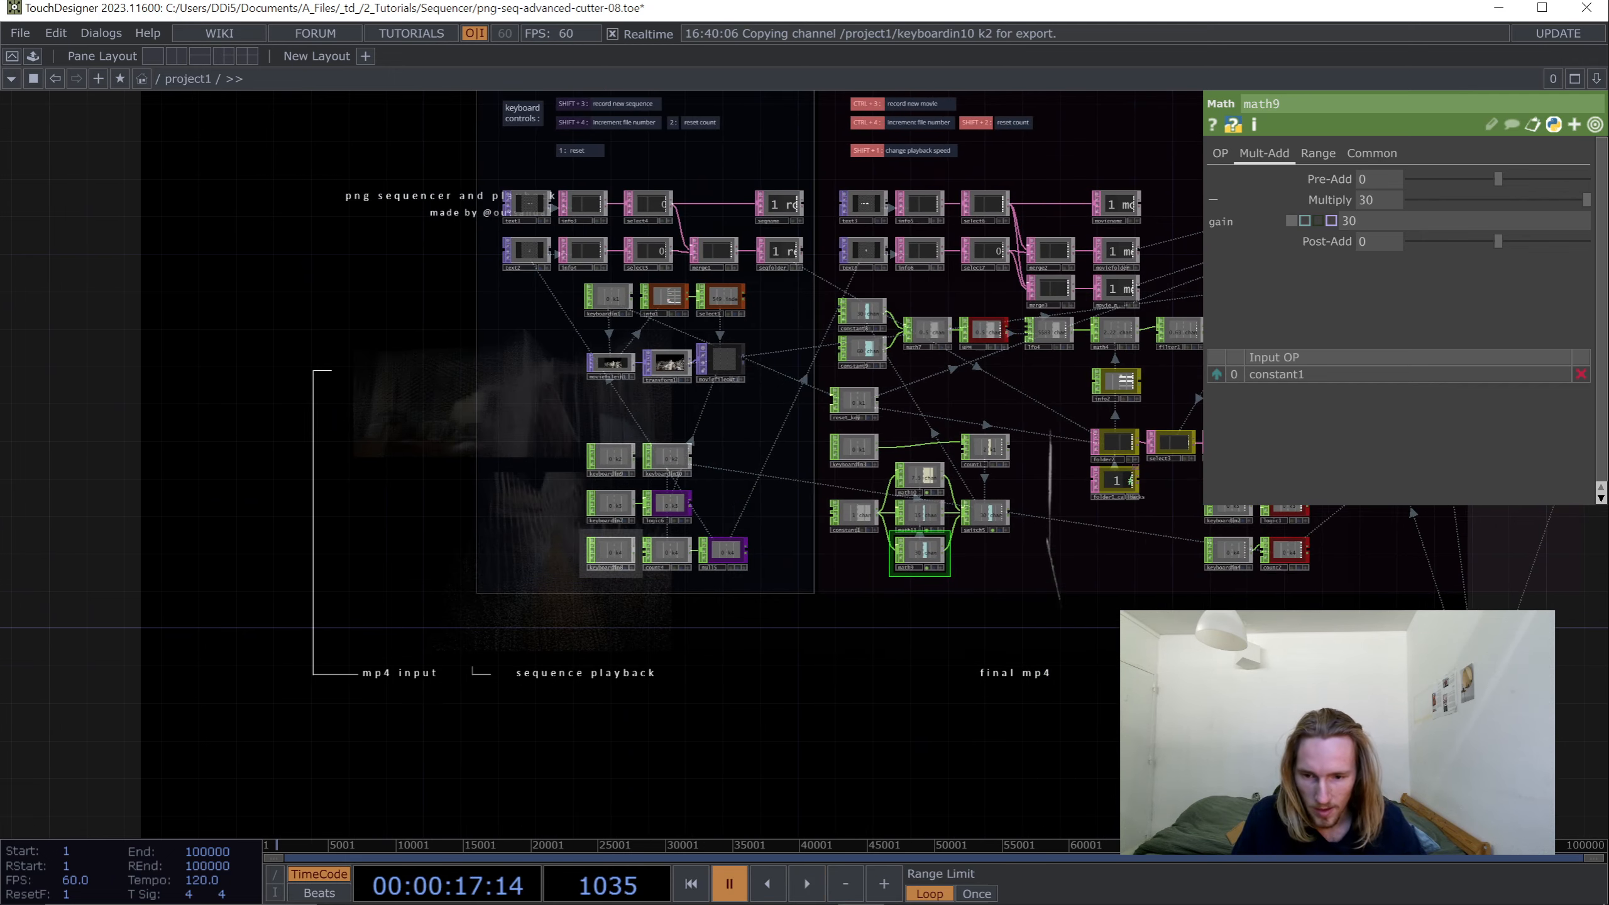
scroll(603, 480, down, 3)
scroll(606, 527, up, 3)
click(610, 346)
scroll(599, 331, up, 4)
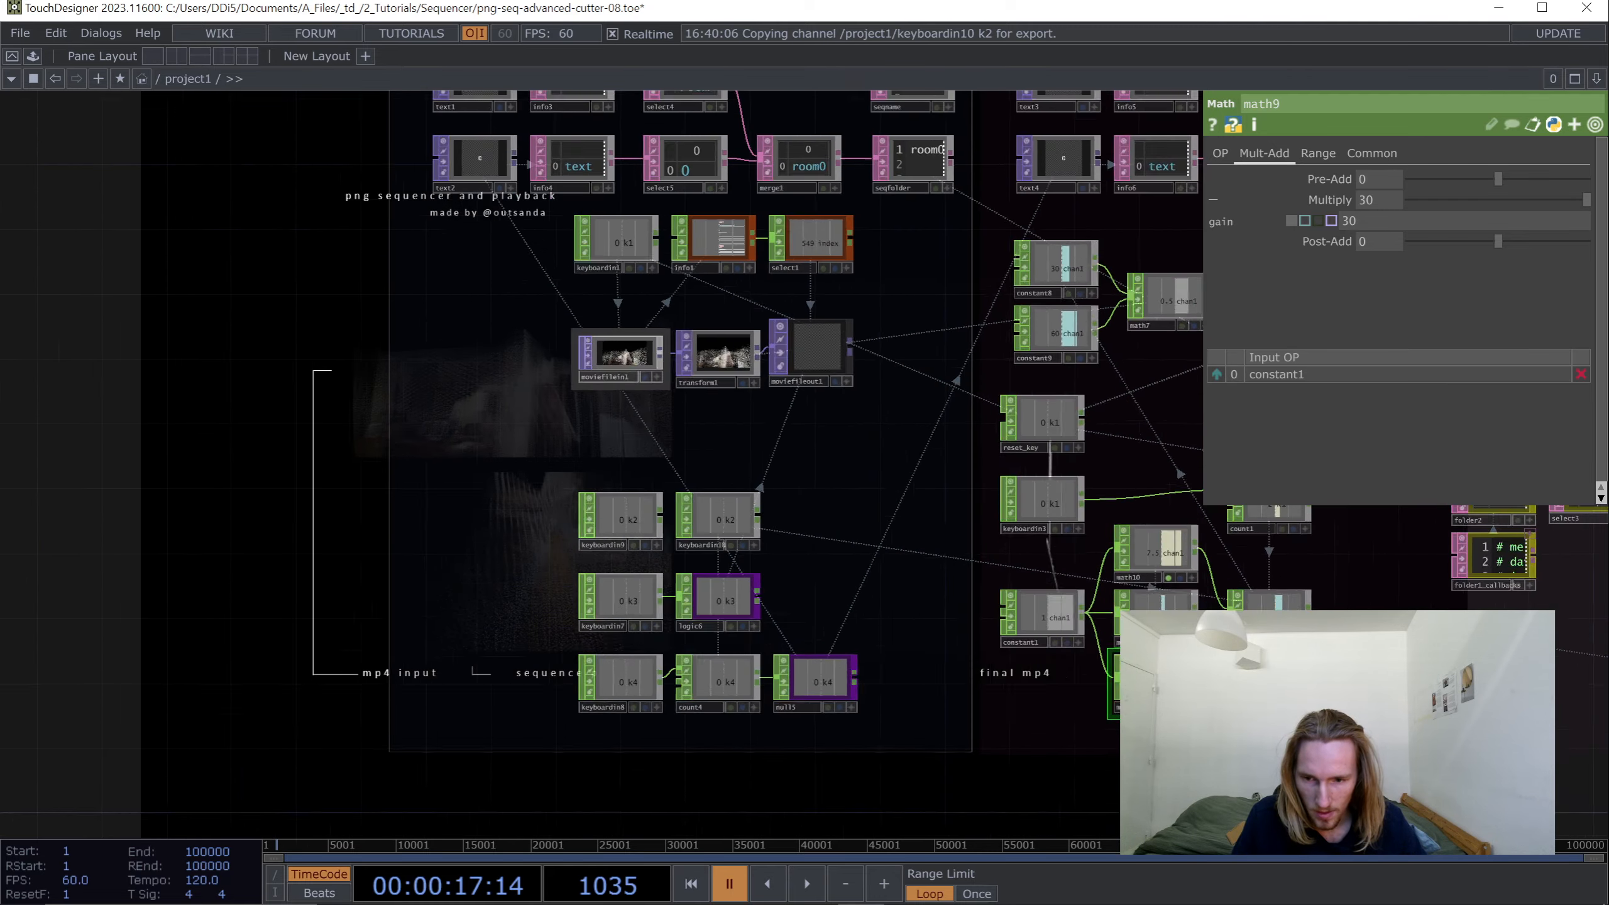
click(1595, 179)
click(326, 311)
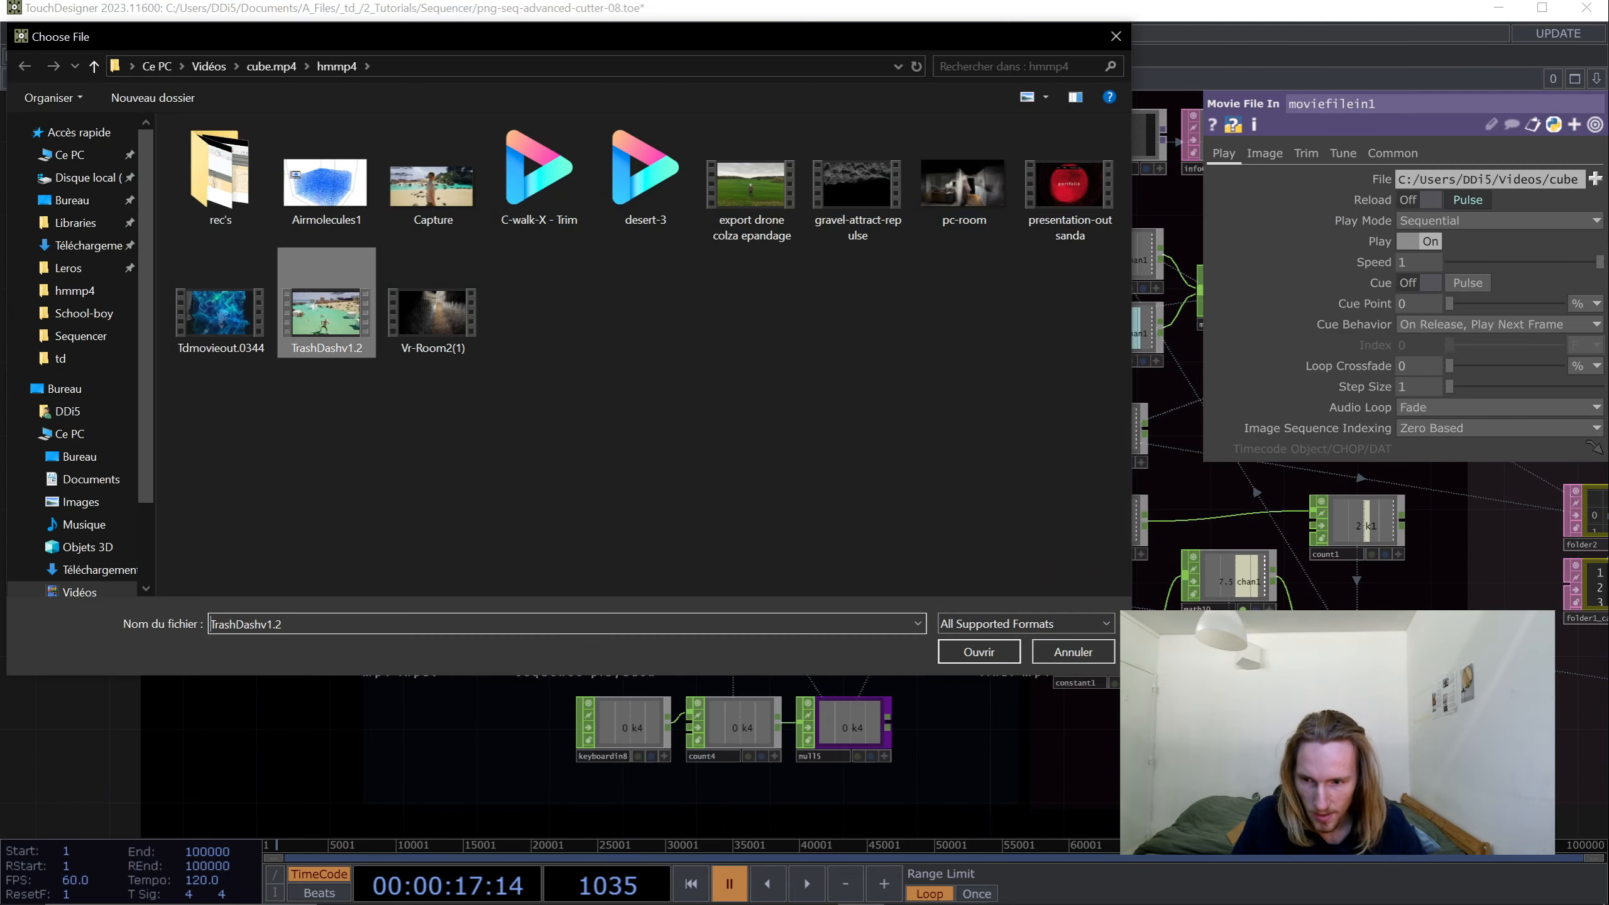
click(978, 652)
- Increment the PNG sequence file number to 1 for the new input video
scroll(418, 362, down, 4)
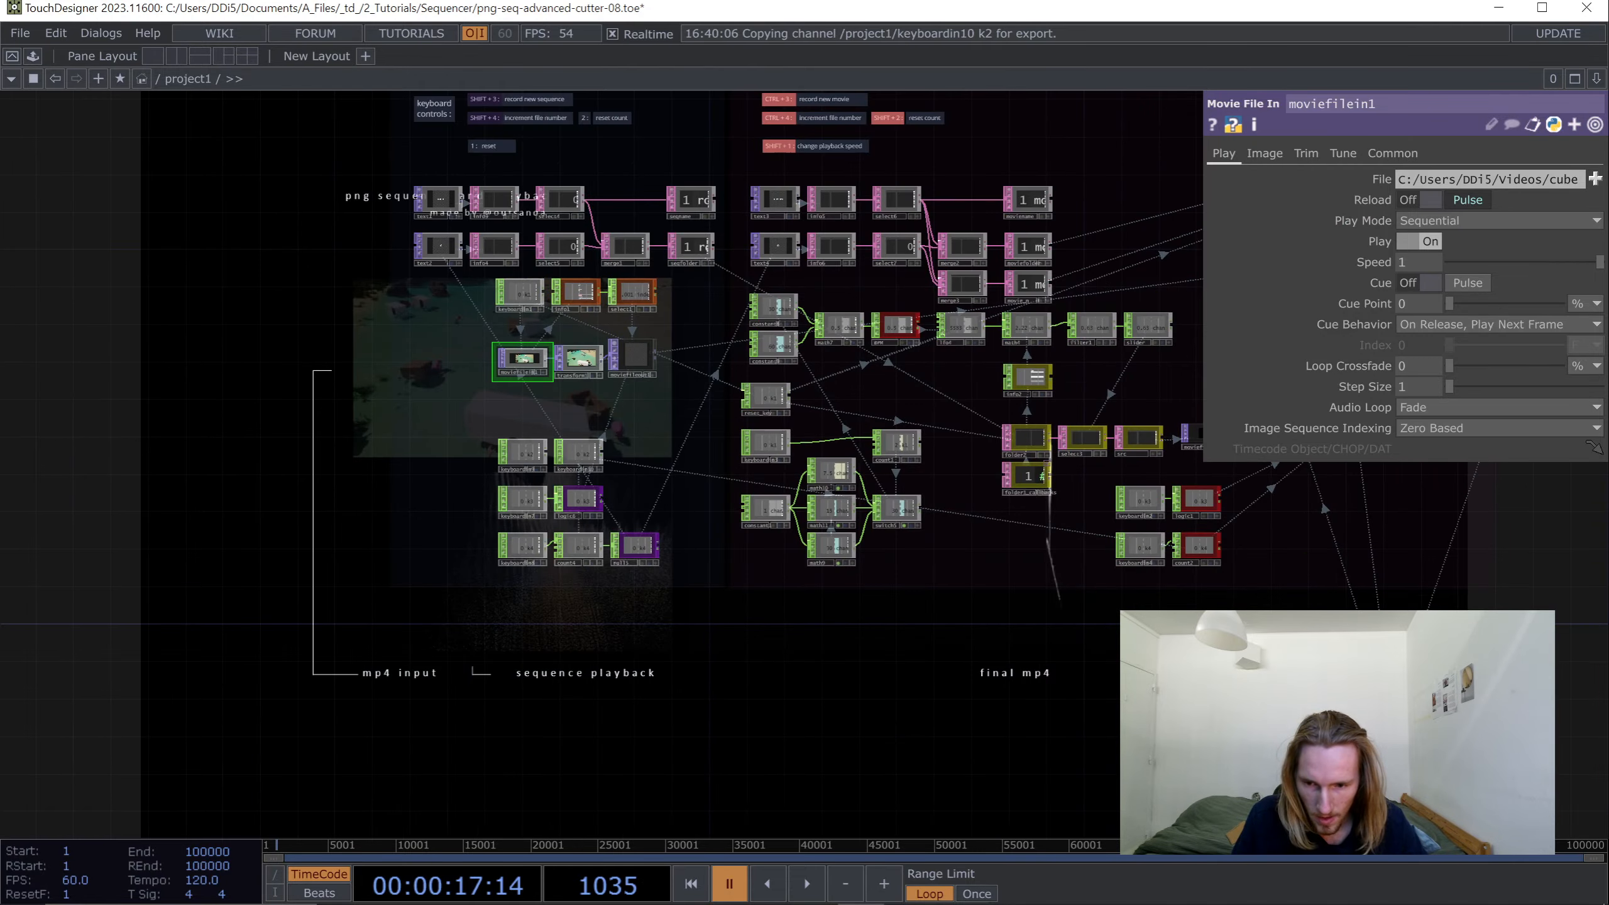
scroll(422, 578, up, 4)
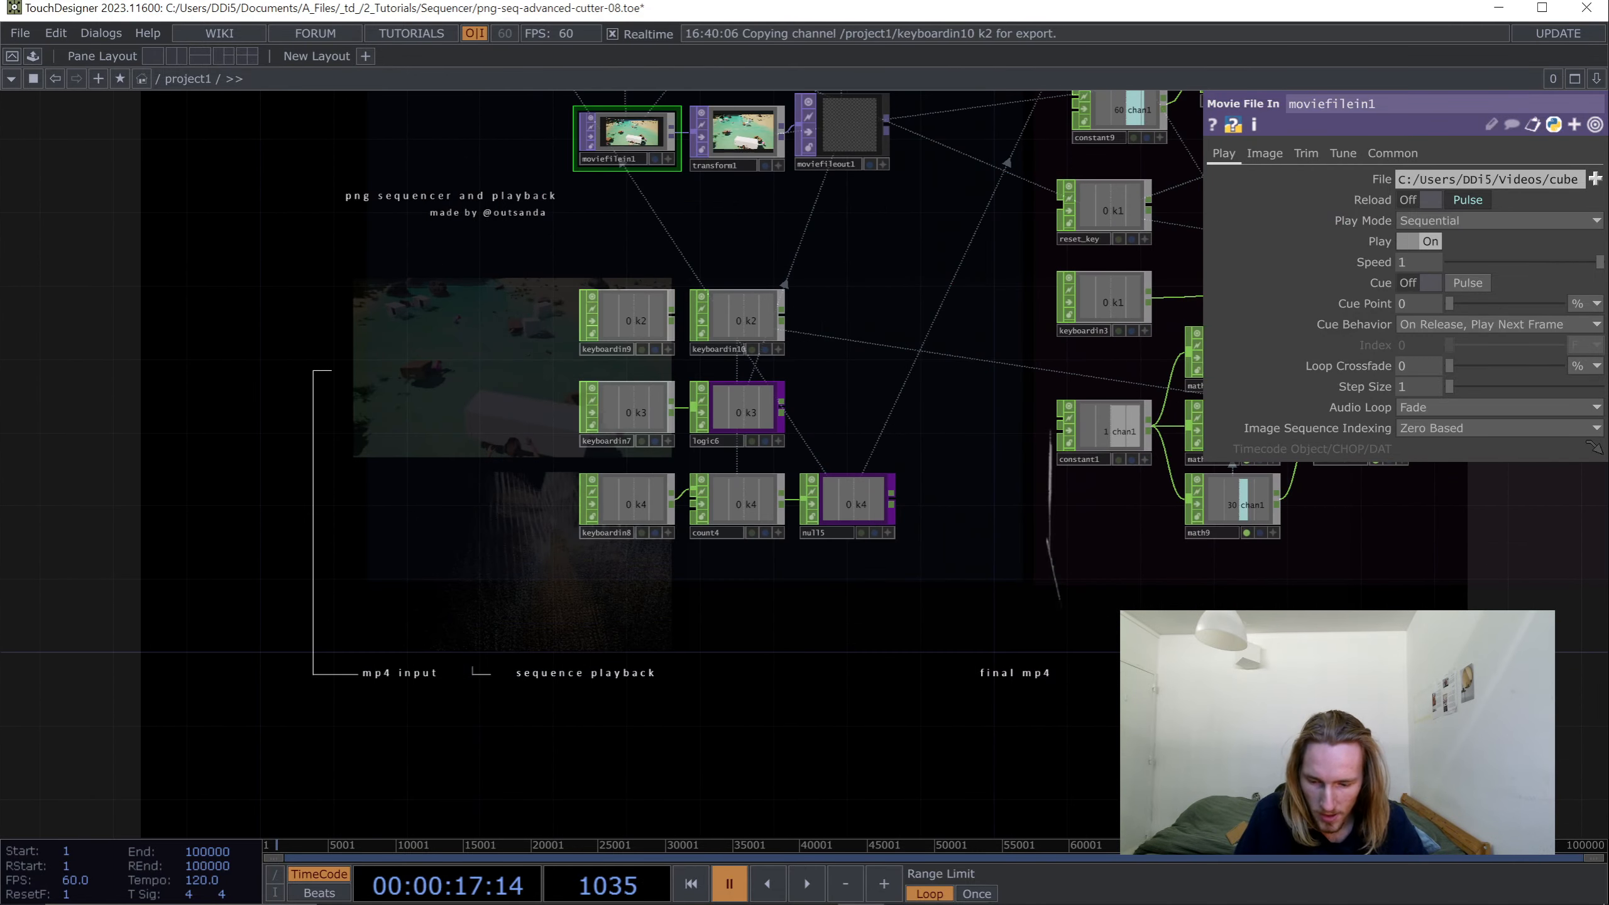
drag(421, 578, 533, 497)
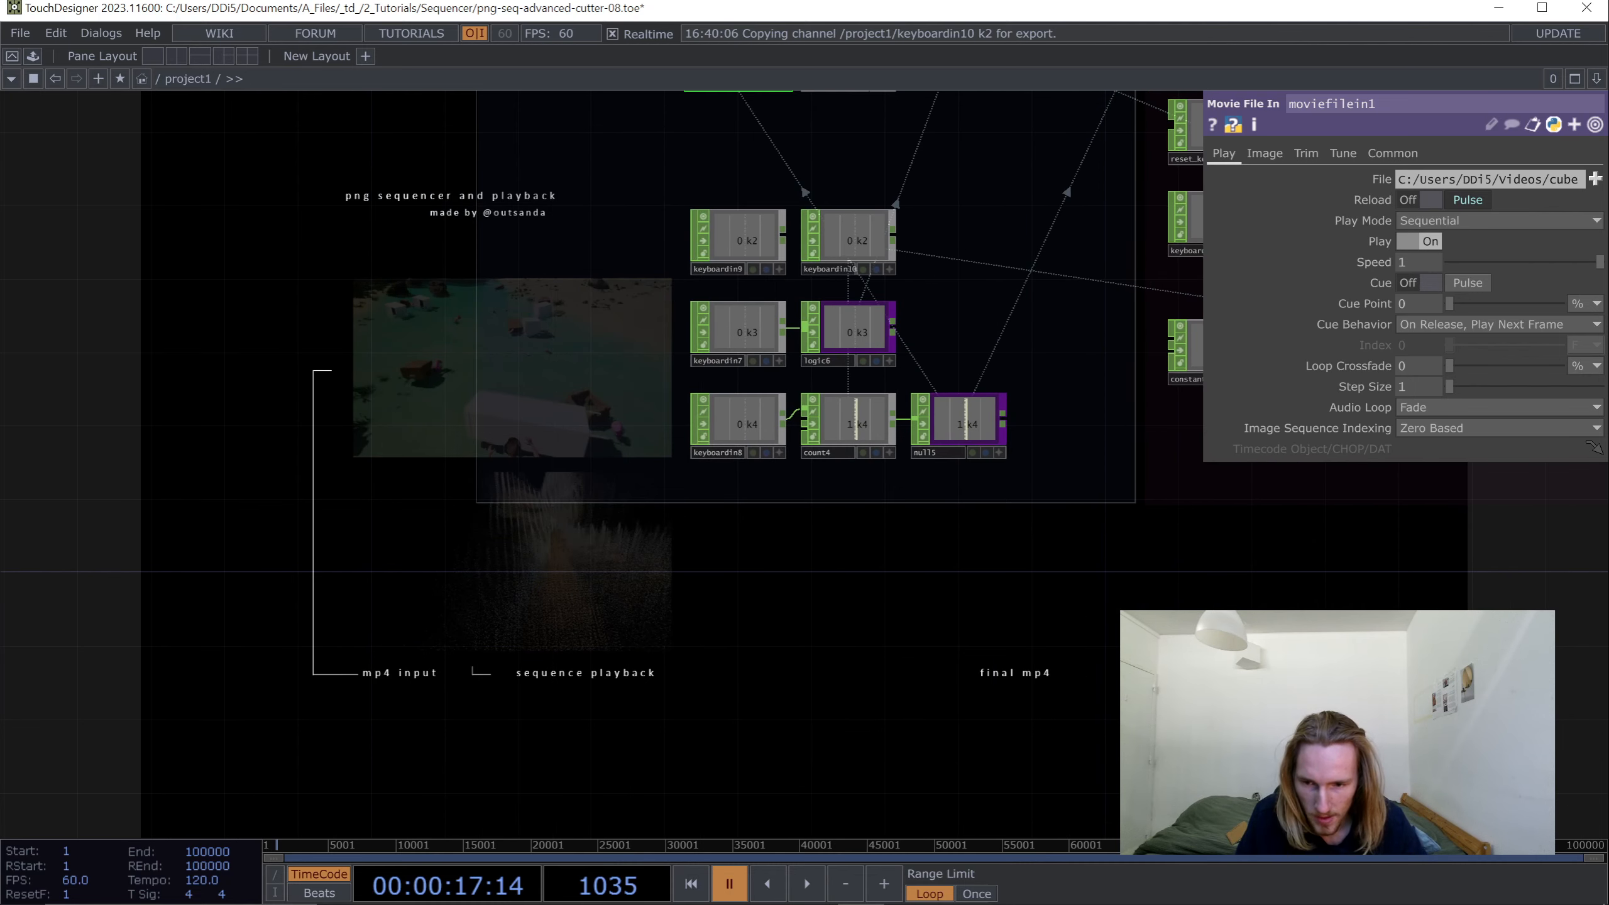
- Record the new input video as a PNG sequence with the timeline playing, stop the recording, and pause the timeline
key(alt+Tab)
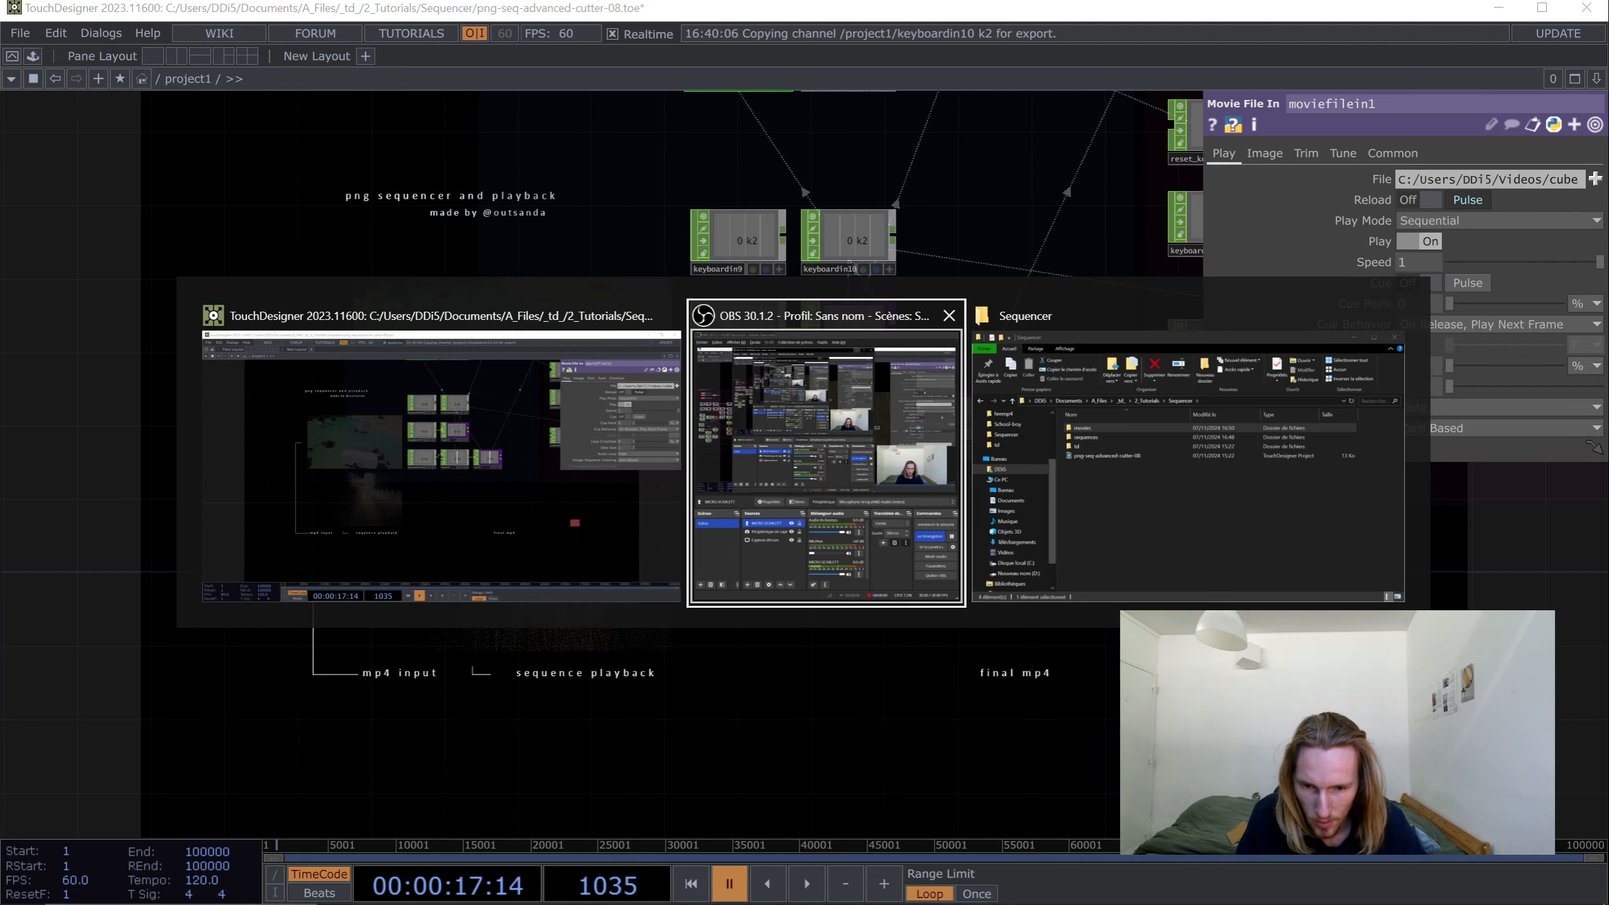
key(Tab)
key(Tab)
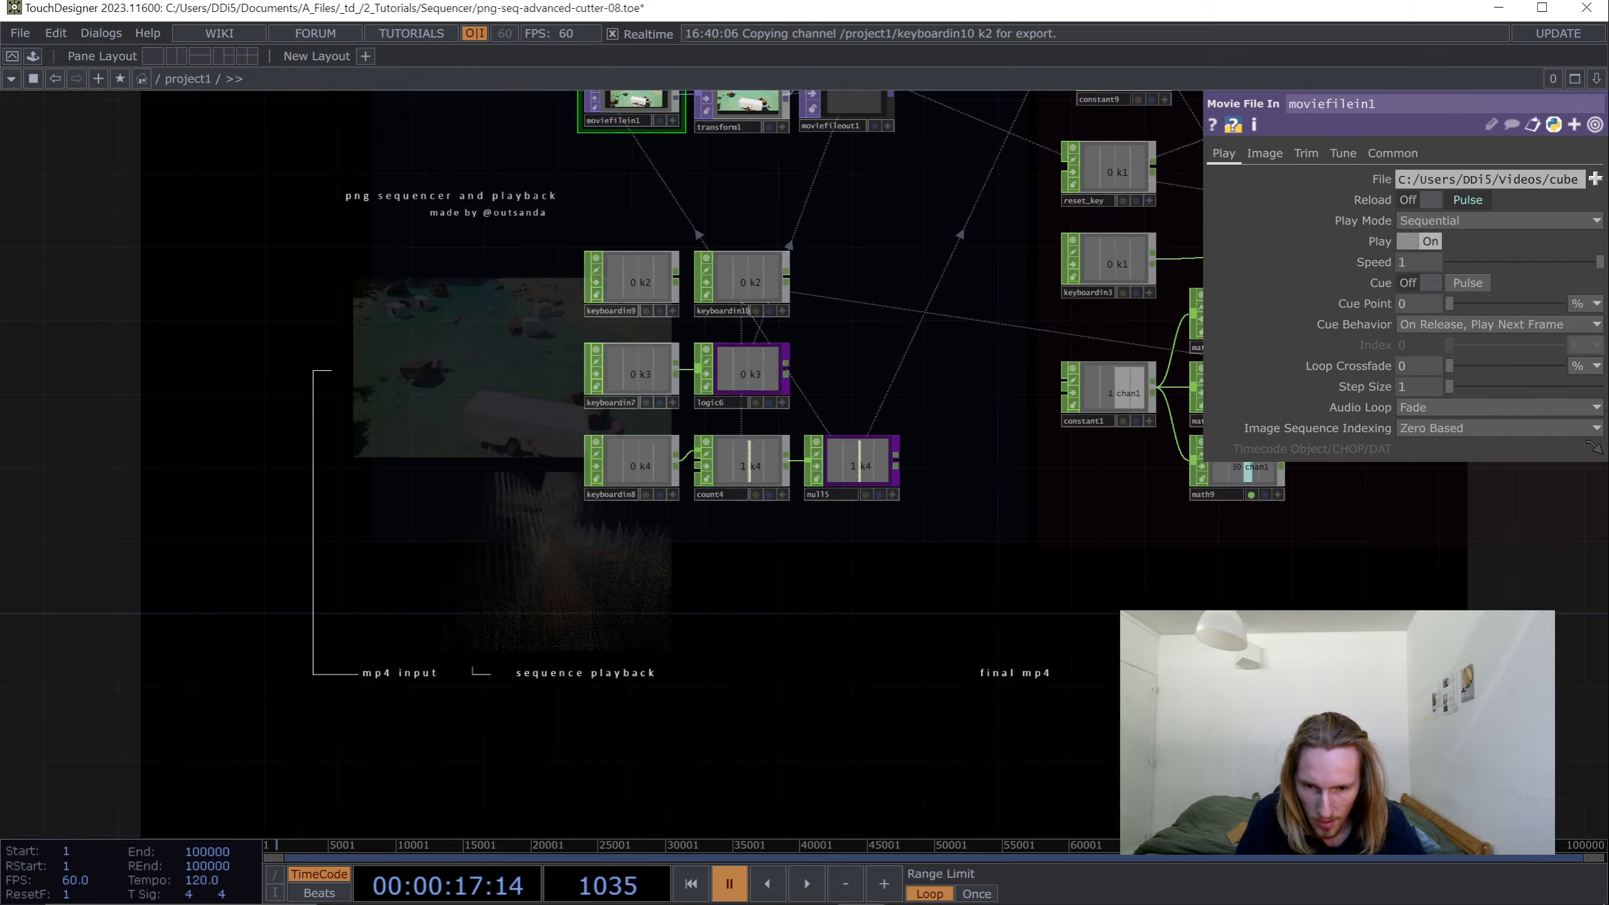
scroll(530, 734, down, 3)
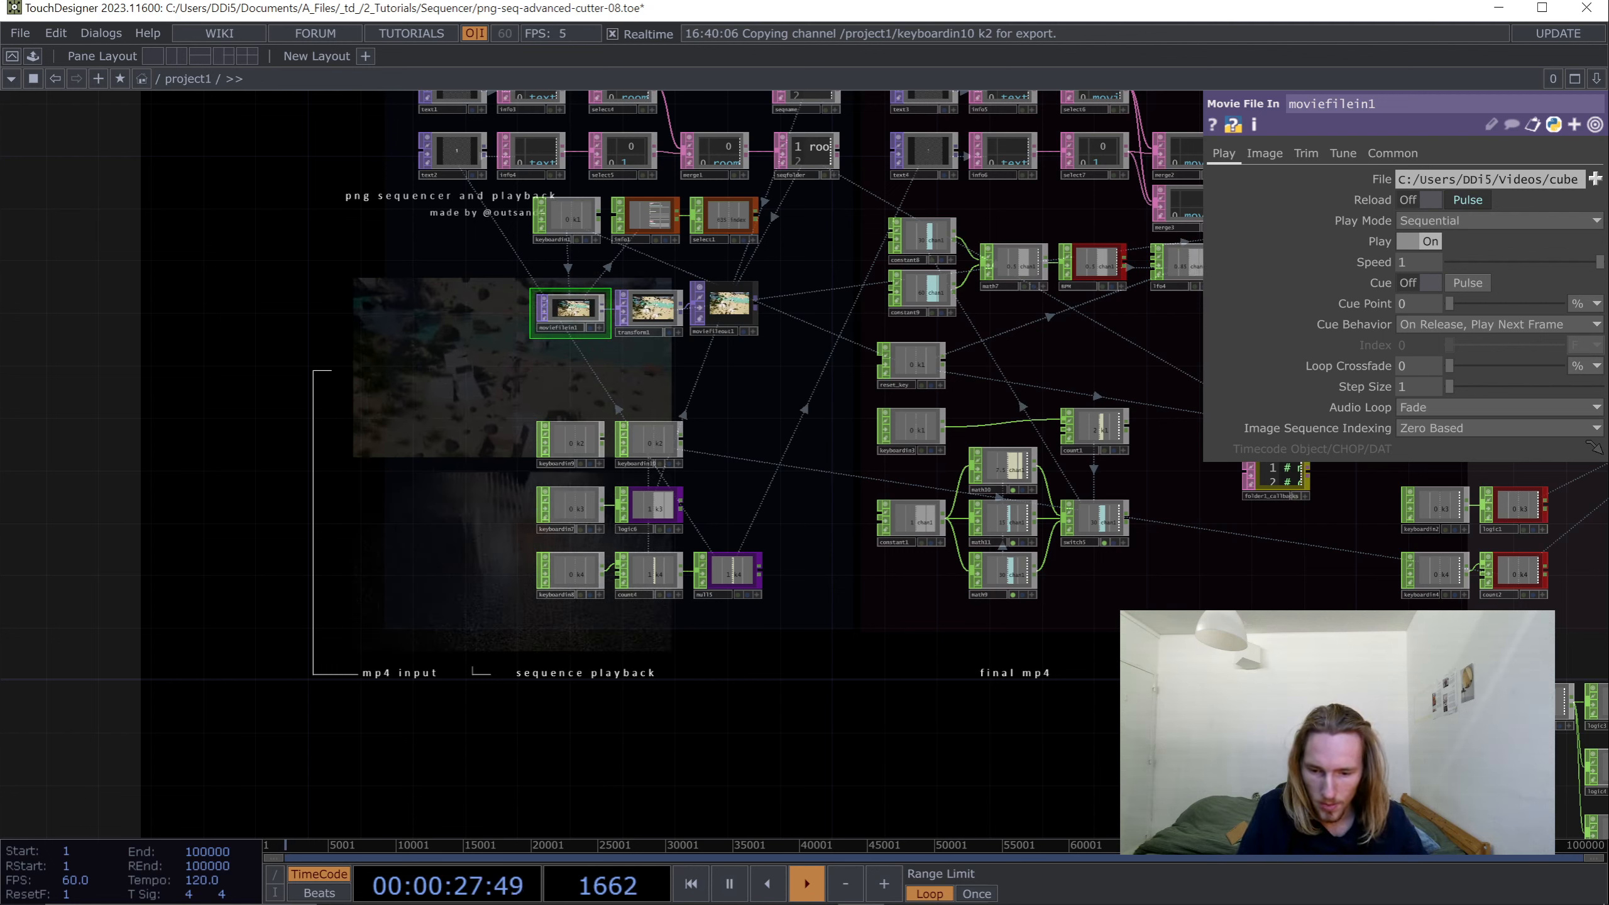
key(3)
drag(786, 444, 827, 425)
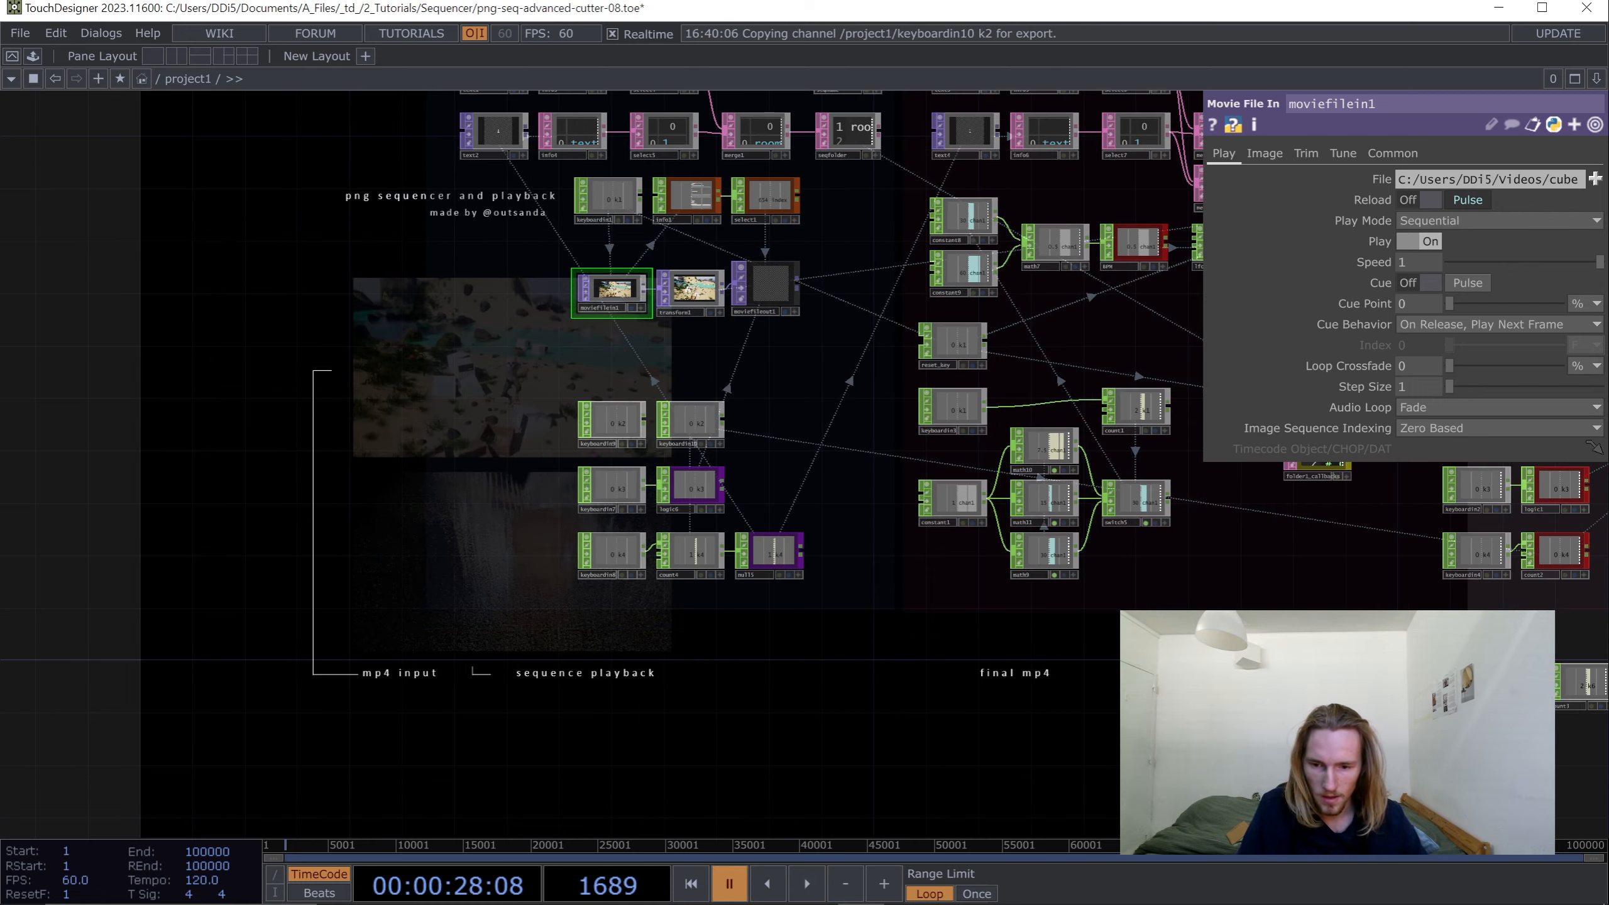
- Switch to File Explorer, examine the PNG frames in the room0, room1 and seq0 folders inside sequences, and close it
key(alt+Tab)
key(alt+Tab)
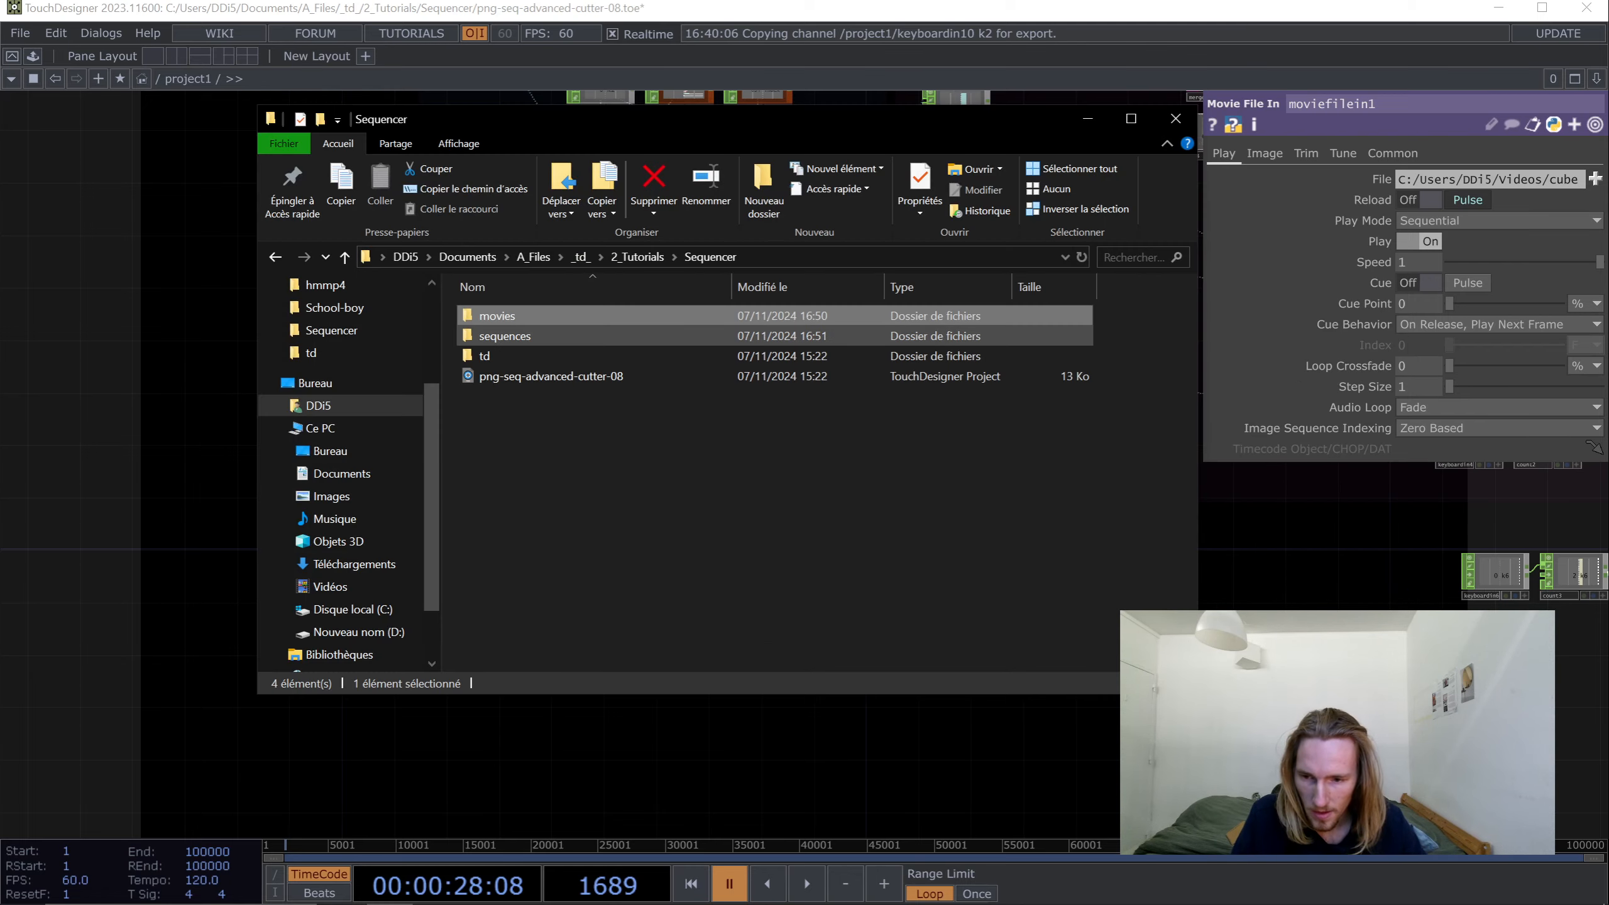
double_click(500, 336)
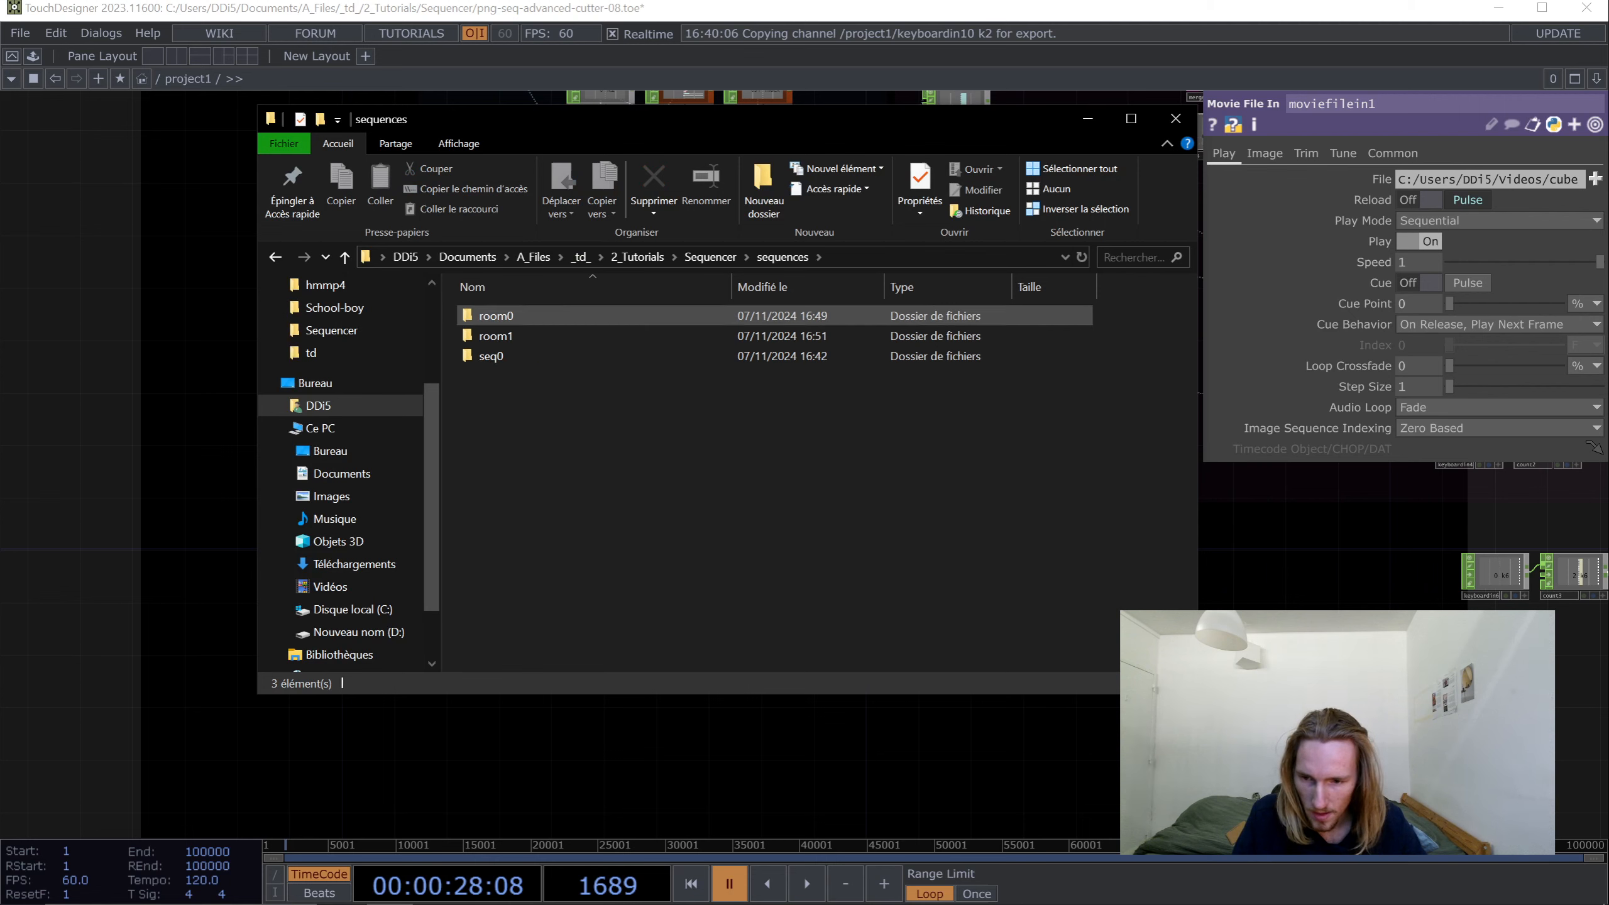
double_click(496, 315)
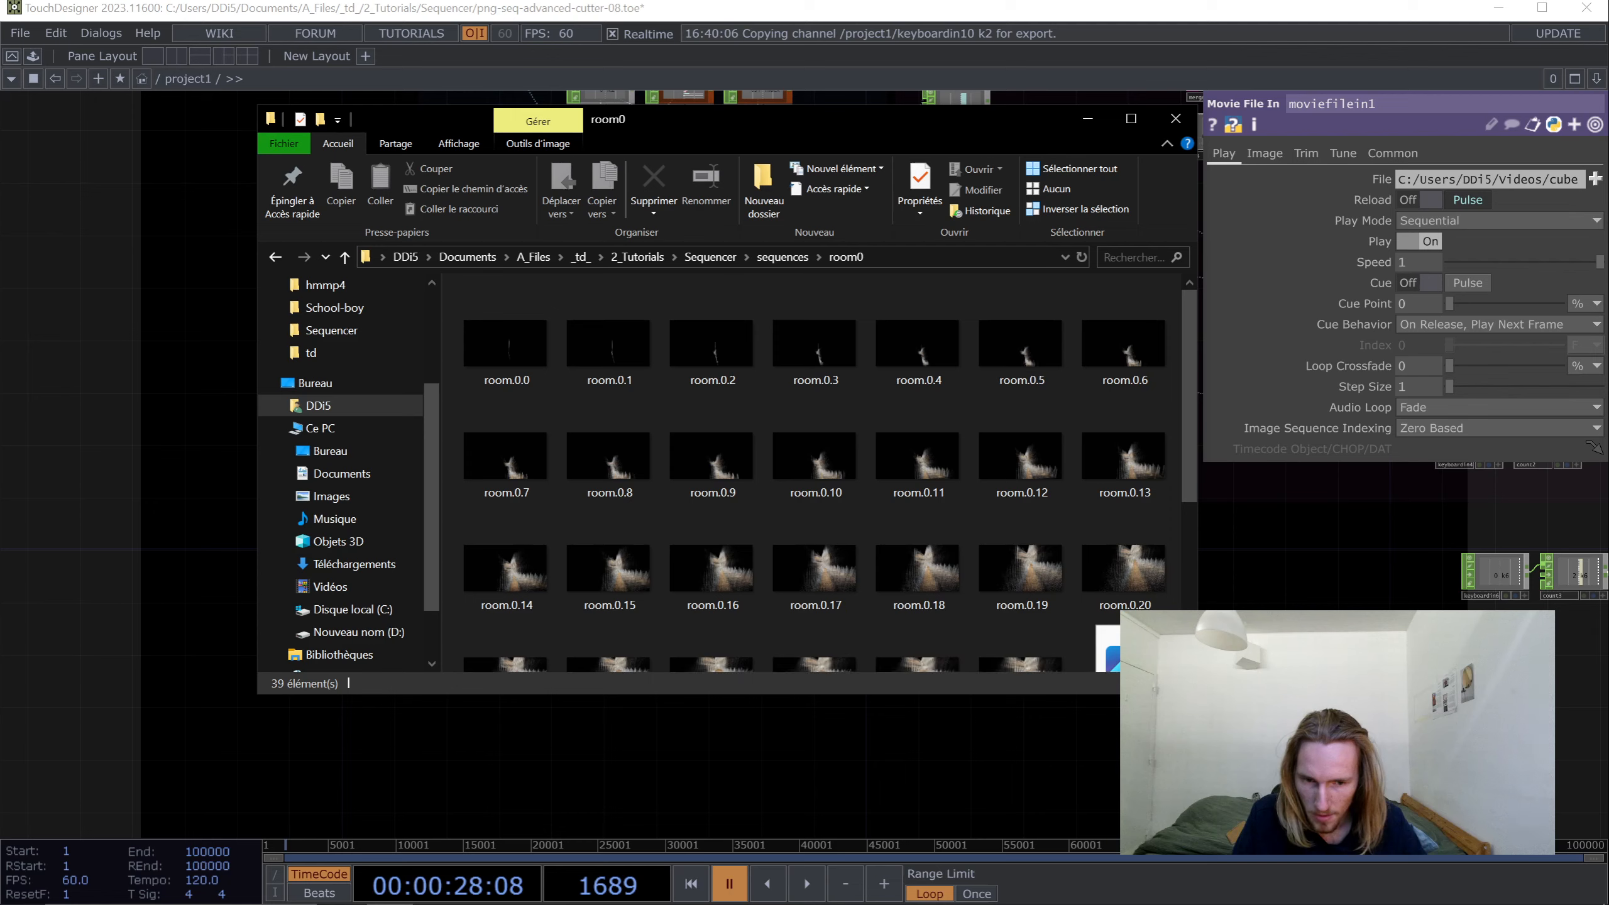
mouse_move(1190, 386)
mouse_down()
mouse_move(1190, 541)
mouse_move(1190, 383)
mouse_up()
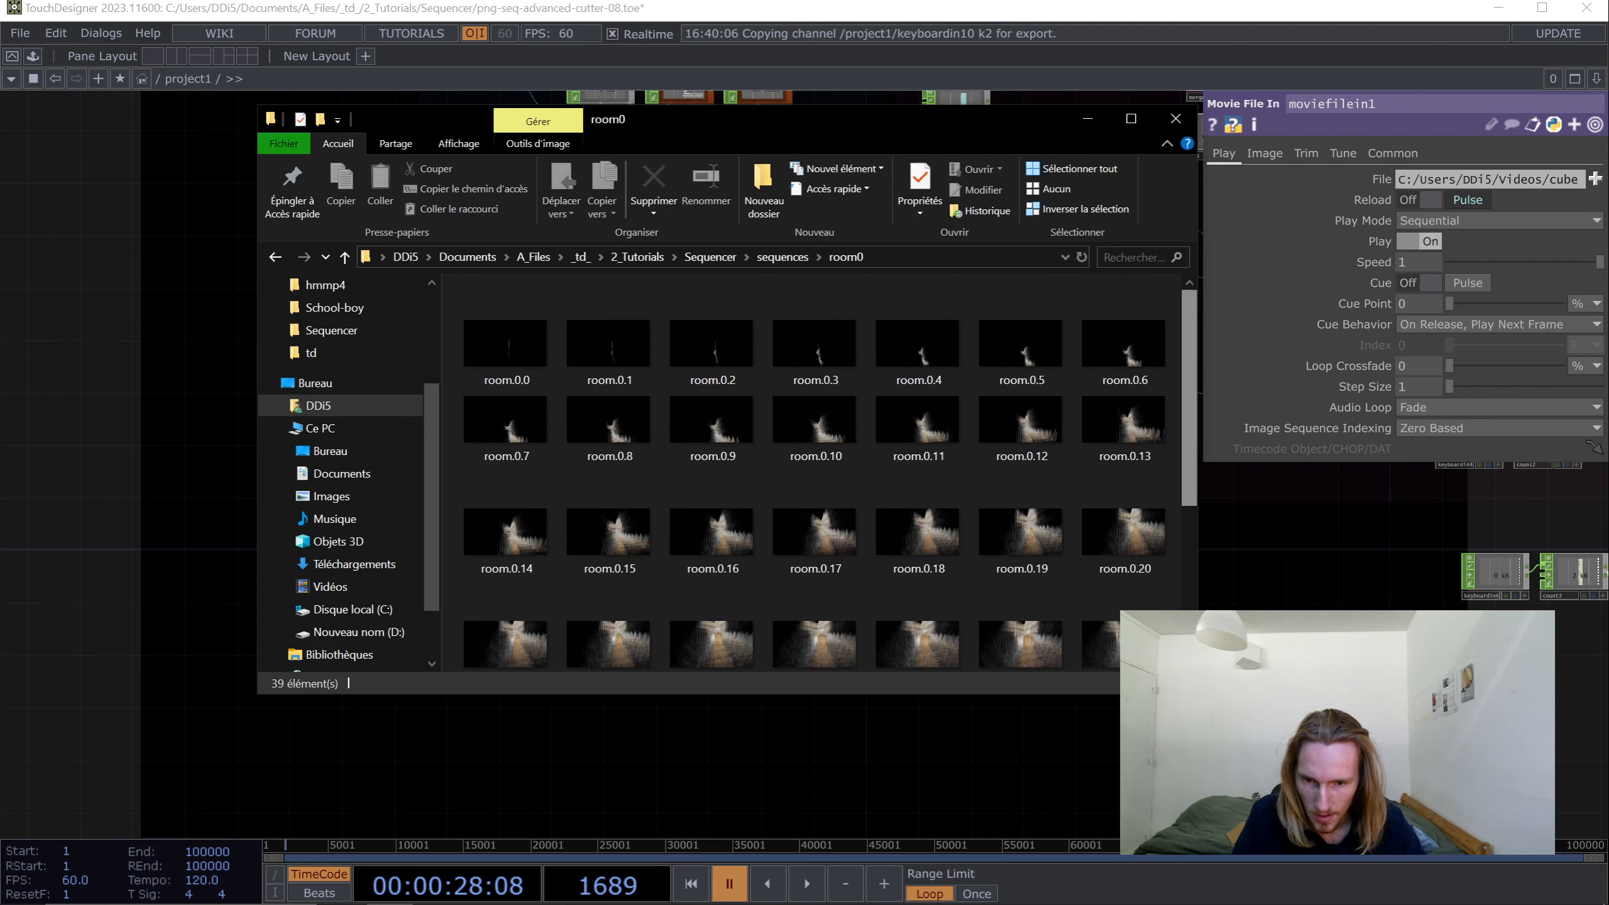
click(784, 257)
double_click(602, 334)
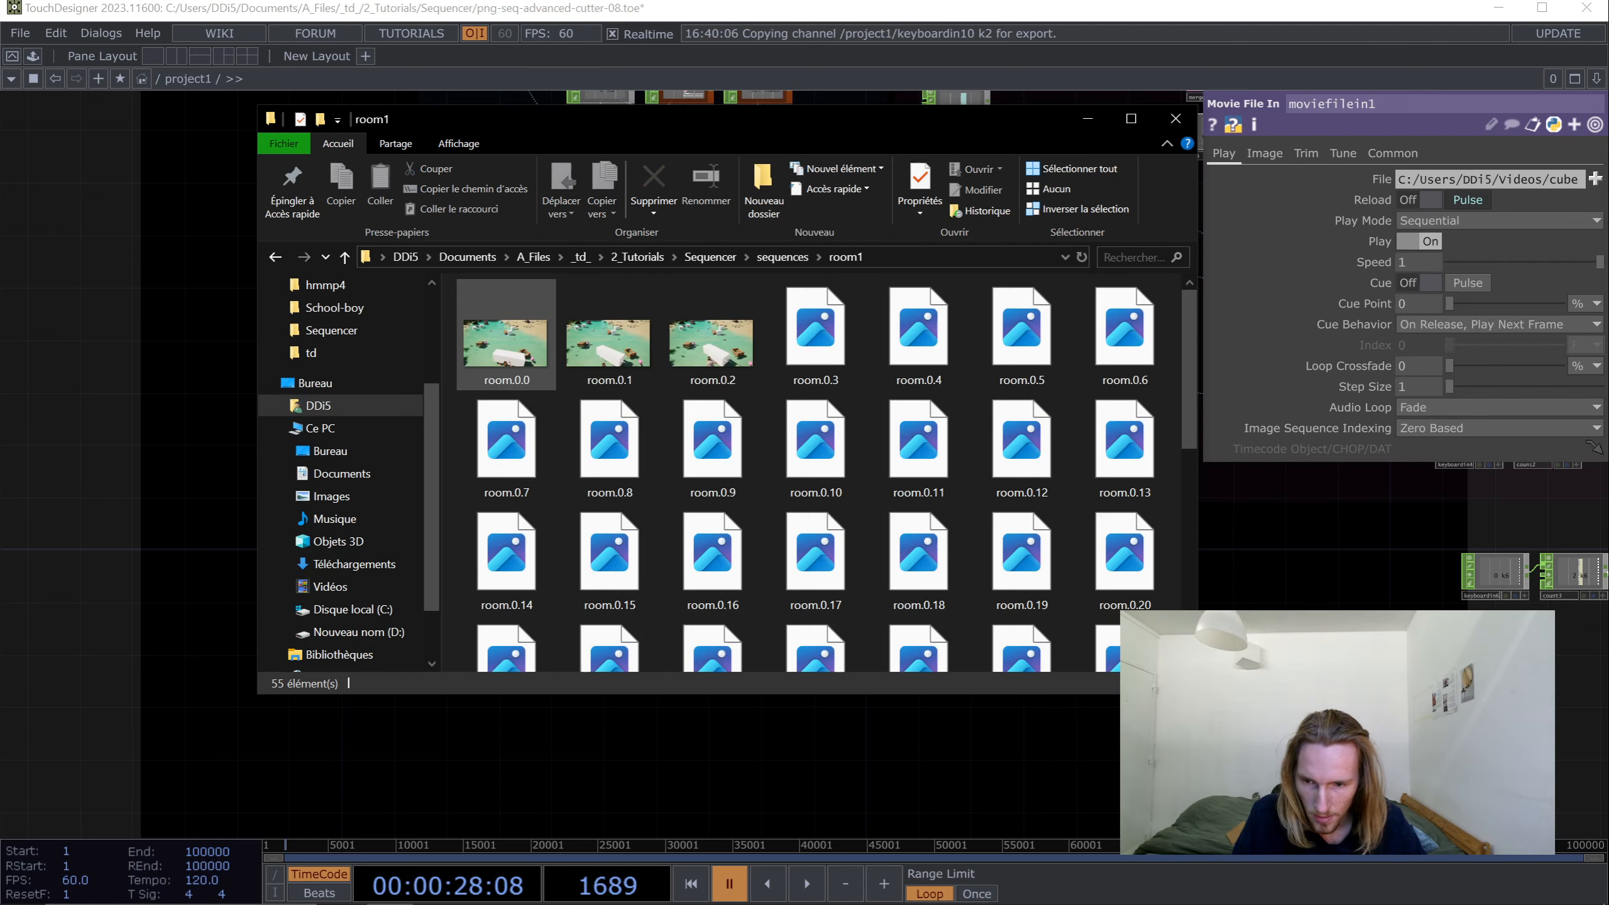
scroll(824, 475, down, 5)
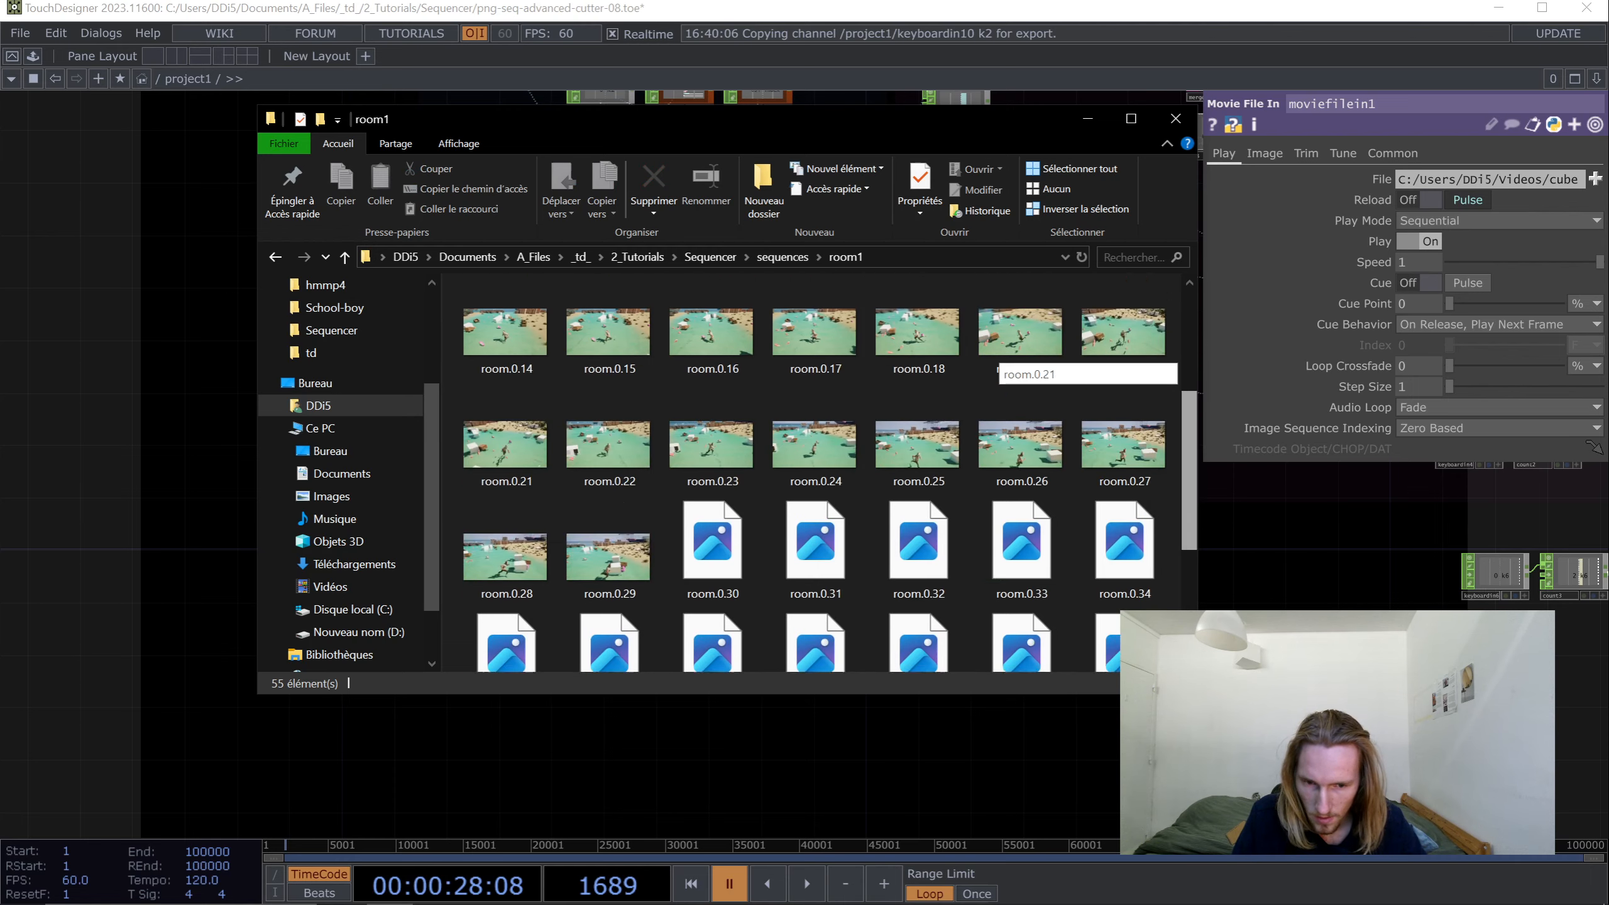
scroll(1020, 365, up, 5)
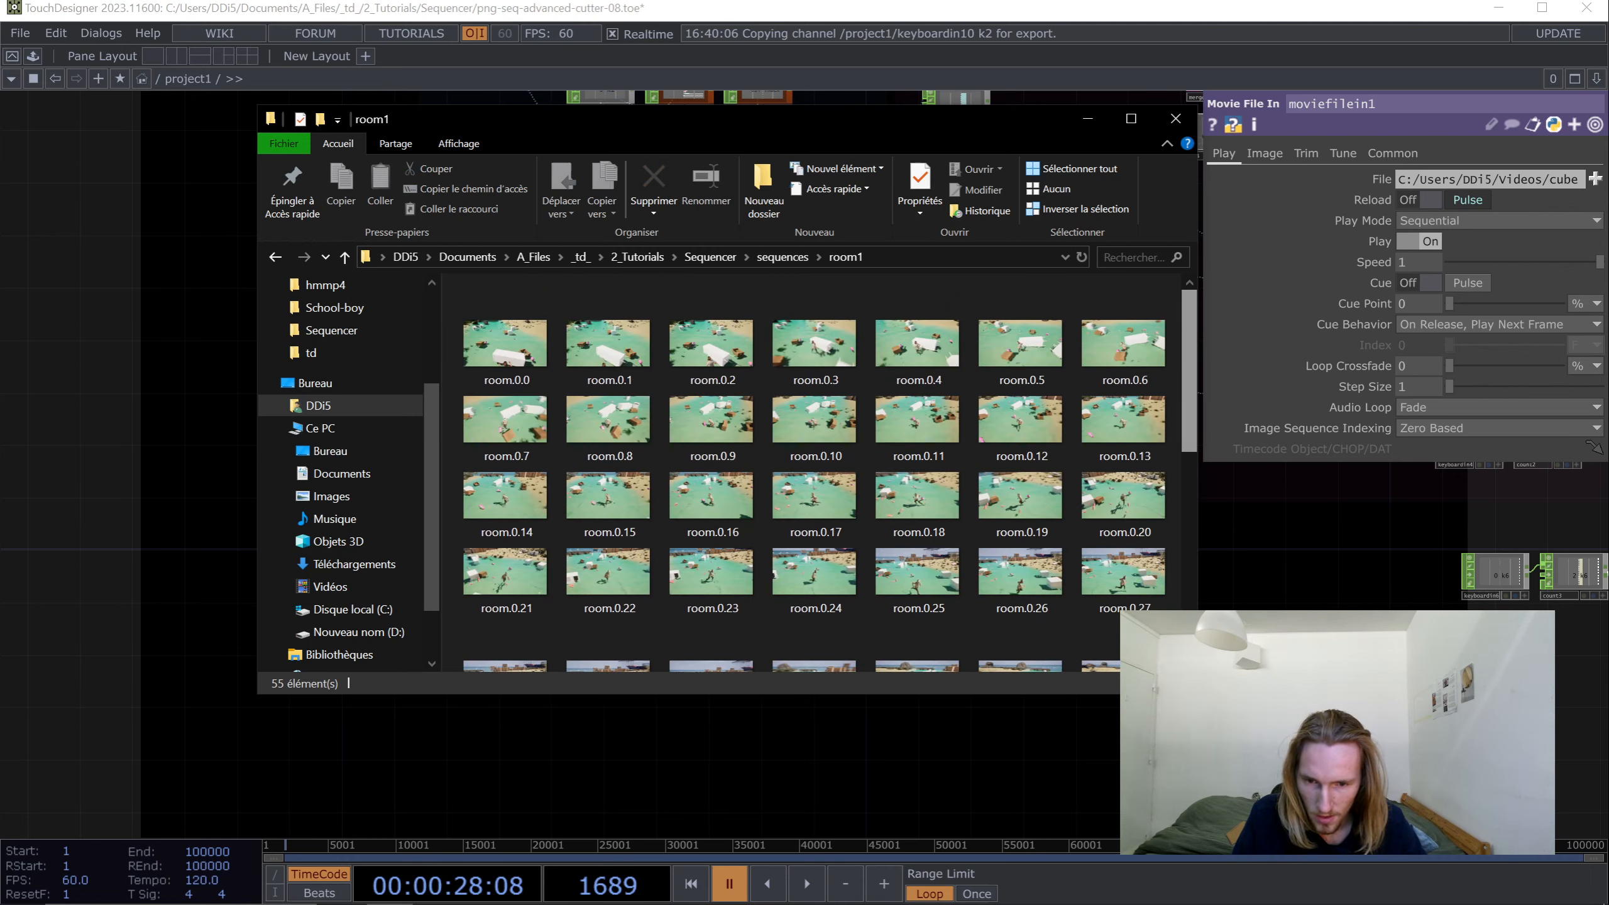
click(783, 257)
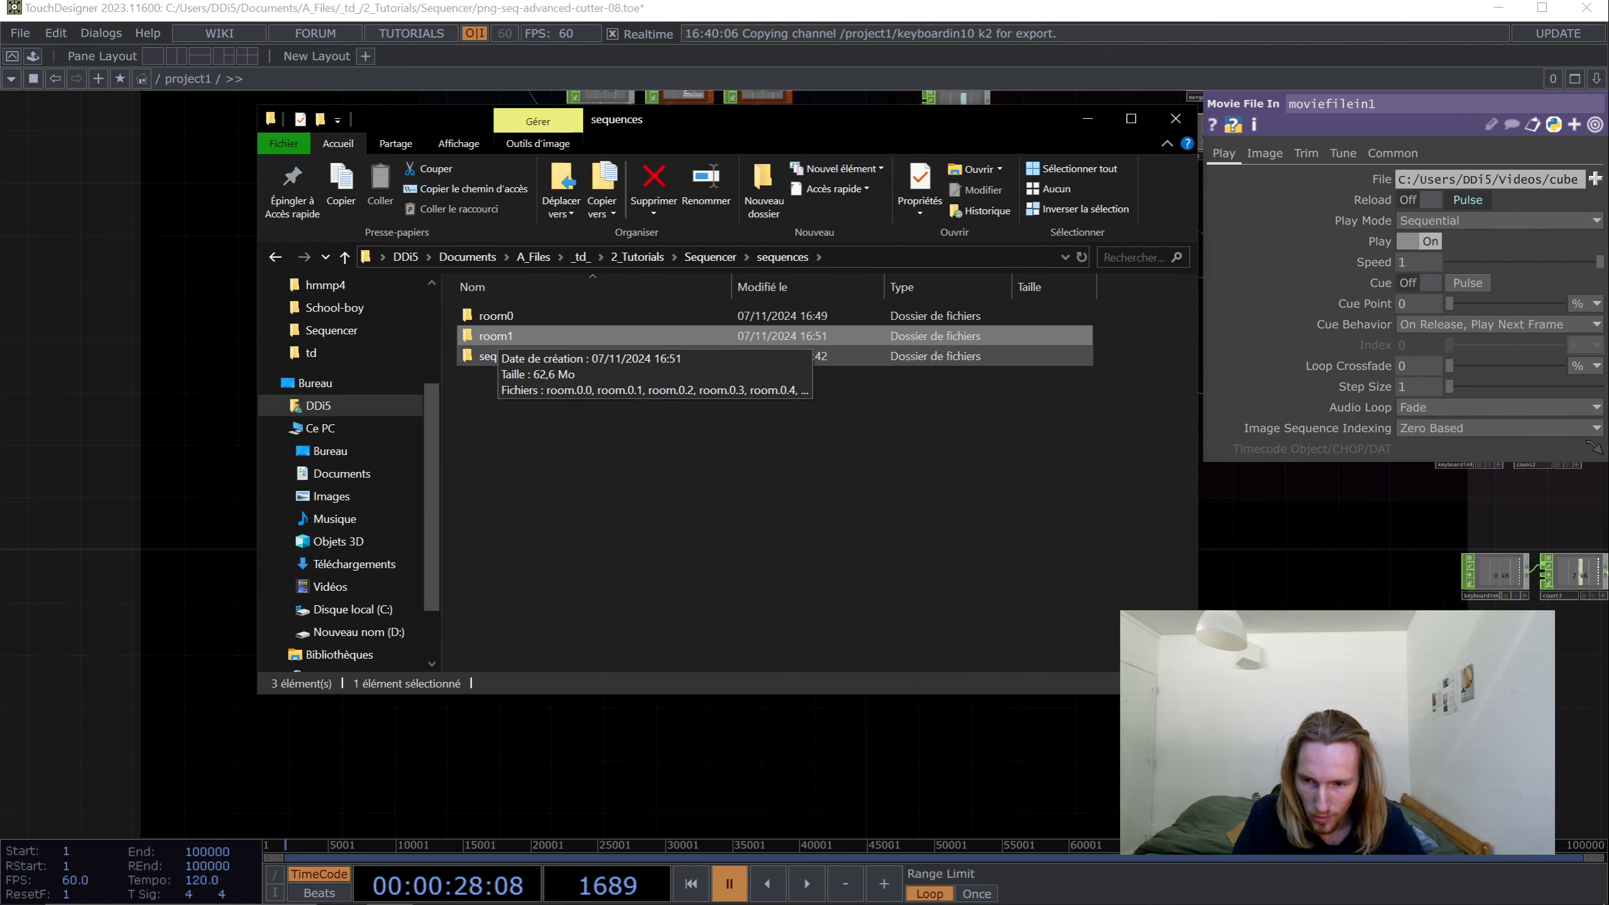
double_click(488, 356)
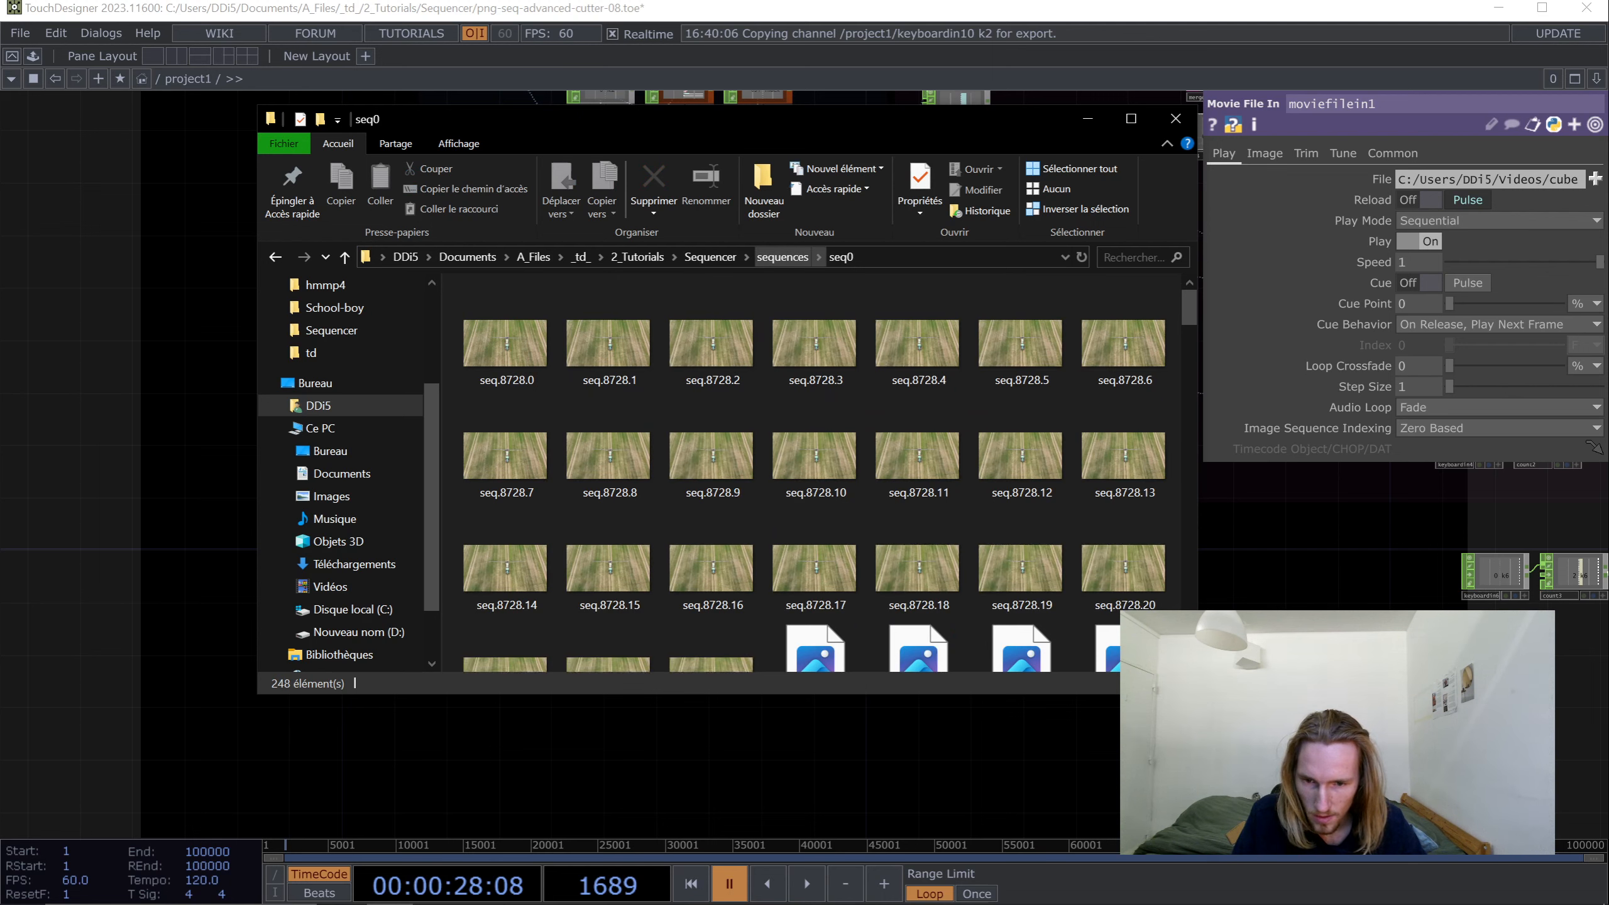
click(782, 256)
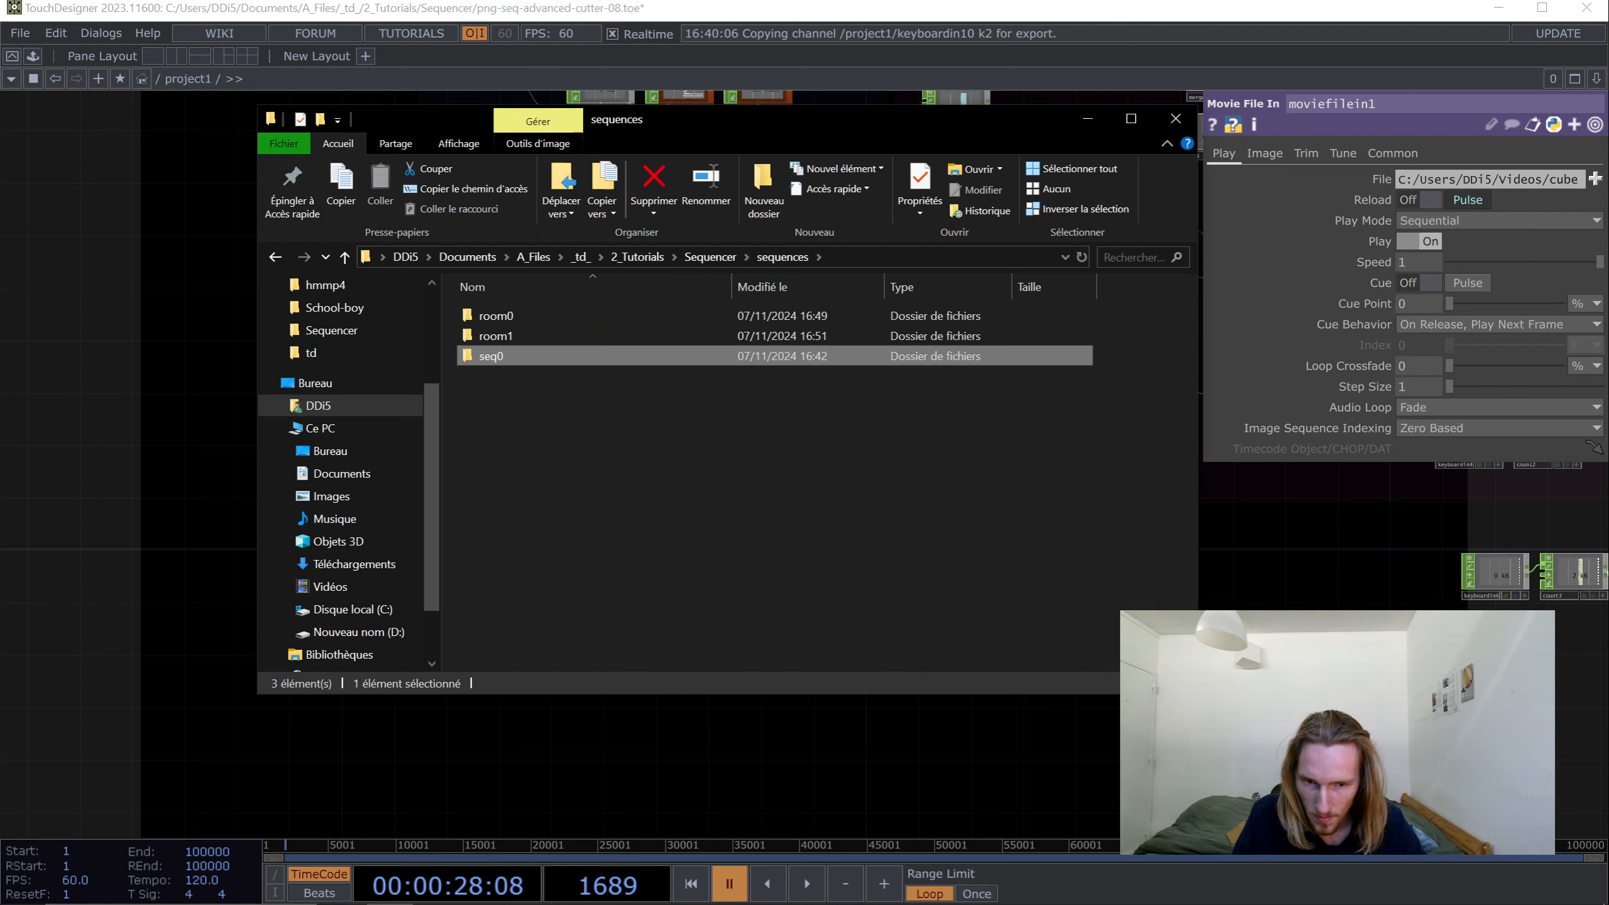
click(1175, 119)
- Load the newly recorded PNG sequence into the sequence playback and play the timeline
drag(842, 538, 838, 682)
scroll(801, 573, down, 6)
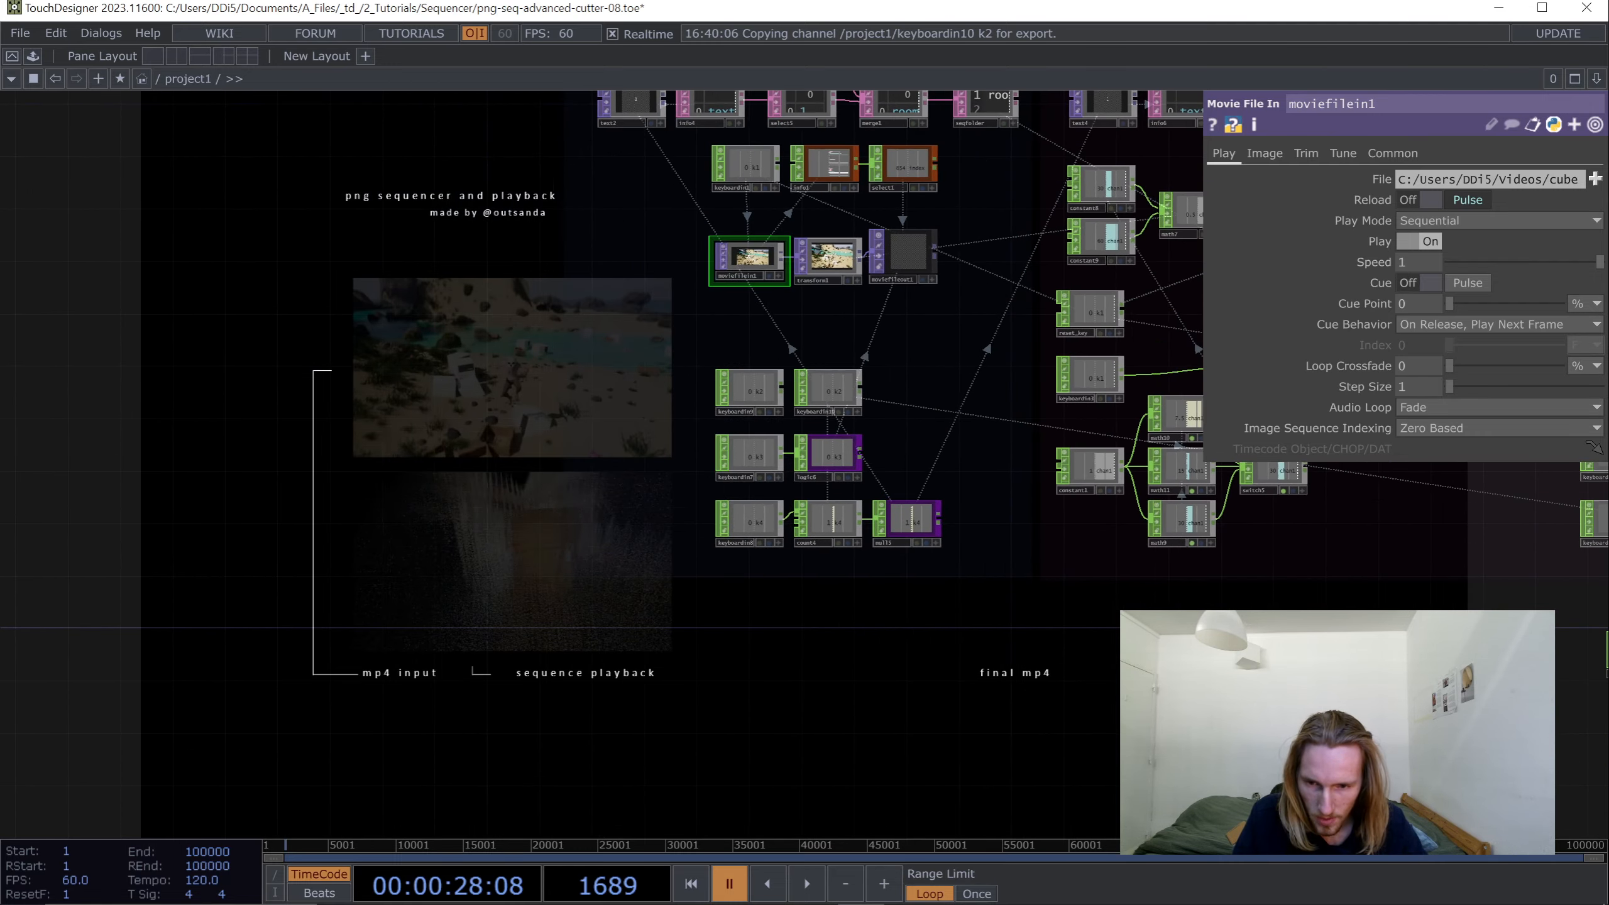
drag(801, 573, 349, 467)
scroll(526, 301, up, 6)
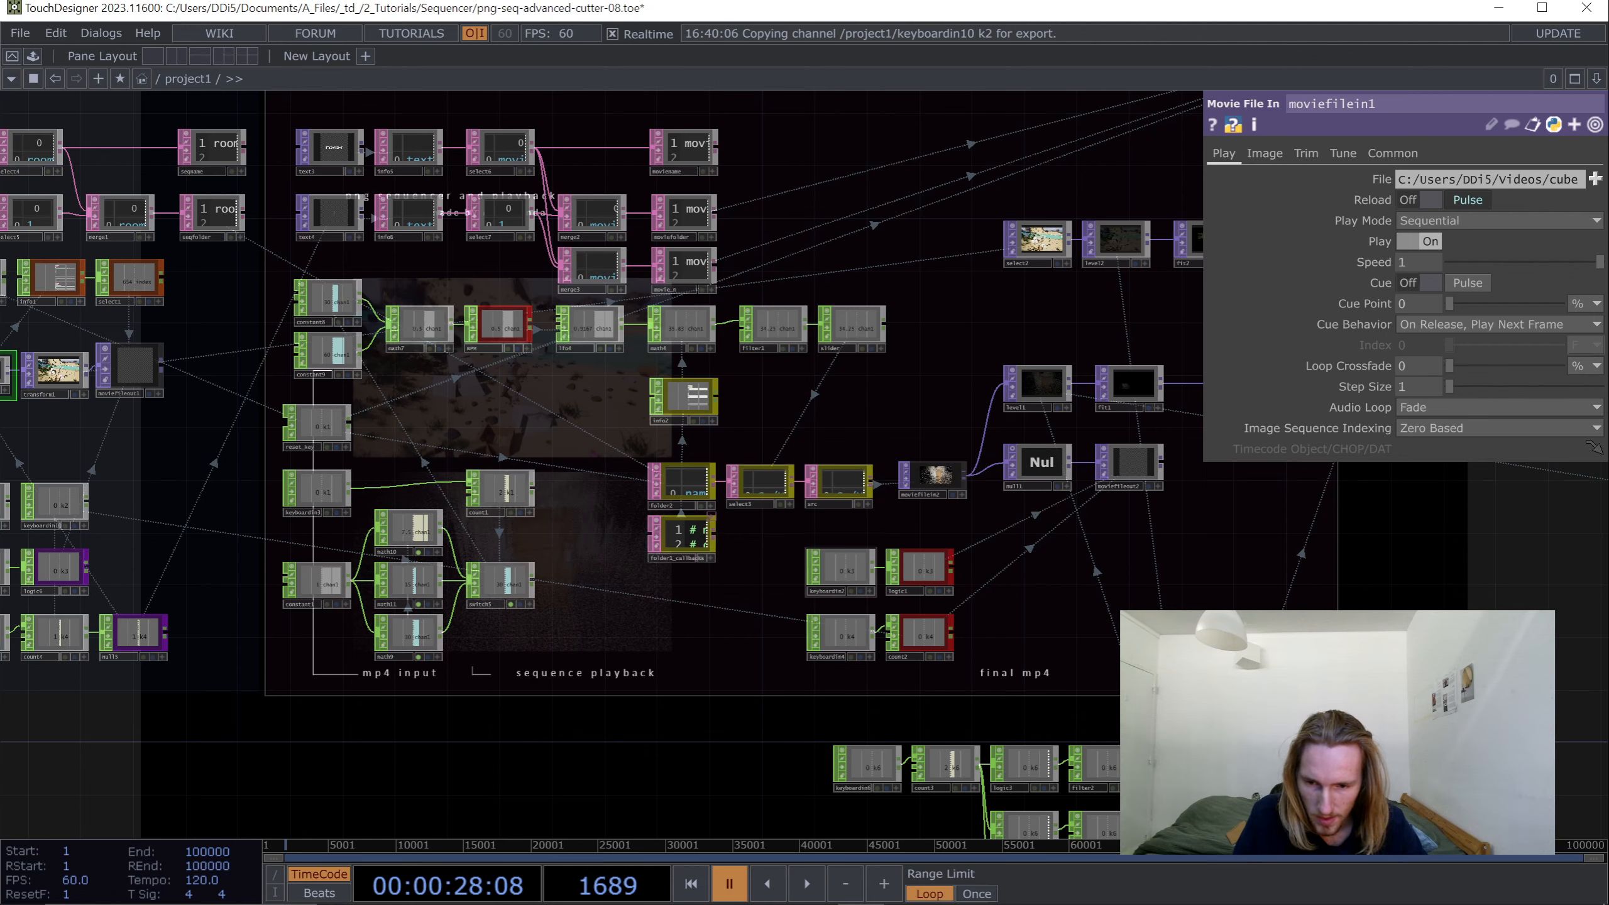
drag(921, 669, 925, 529)
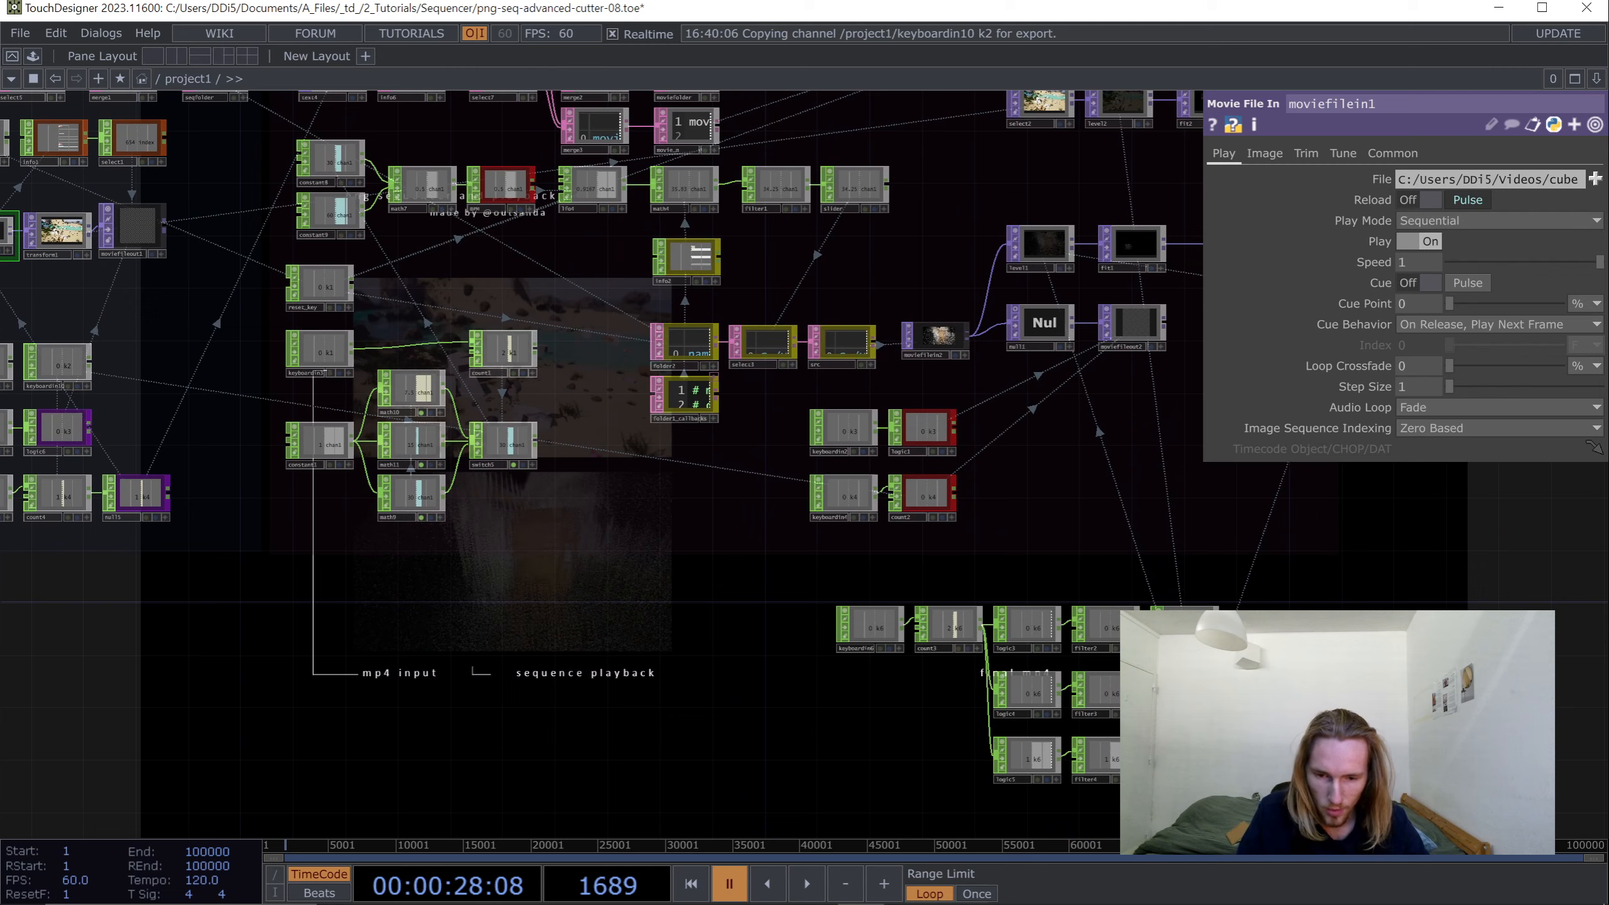
drag(925, 529, 1021, 646)
key(4)
scroll(483, 570, down, 5)
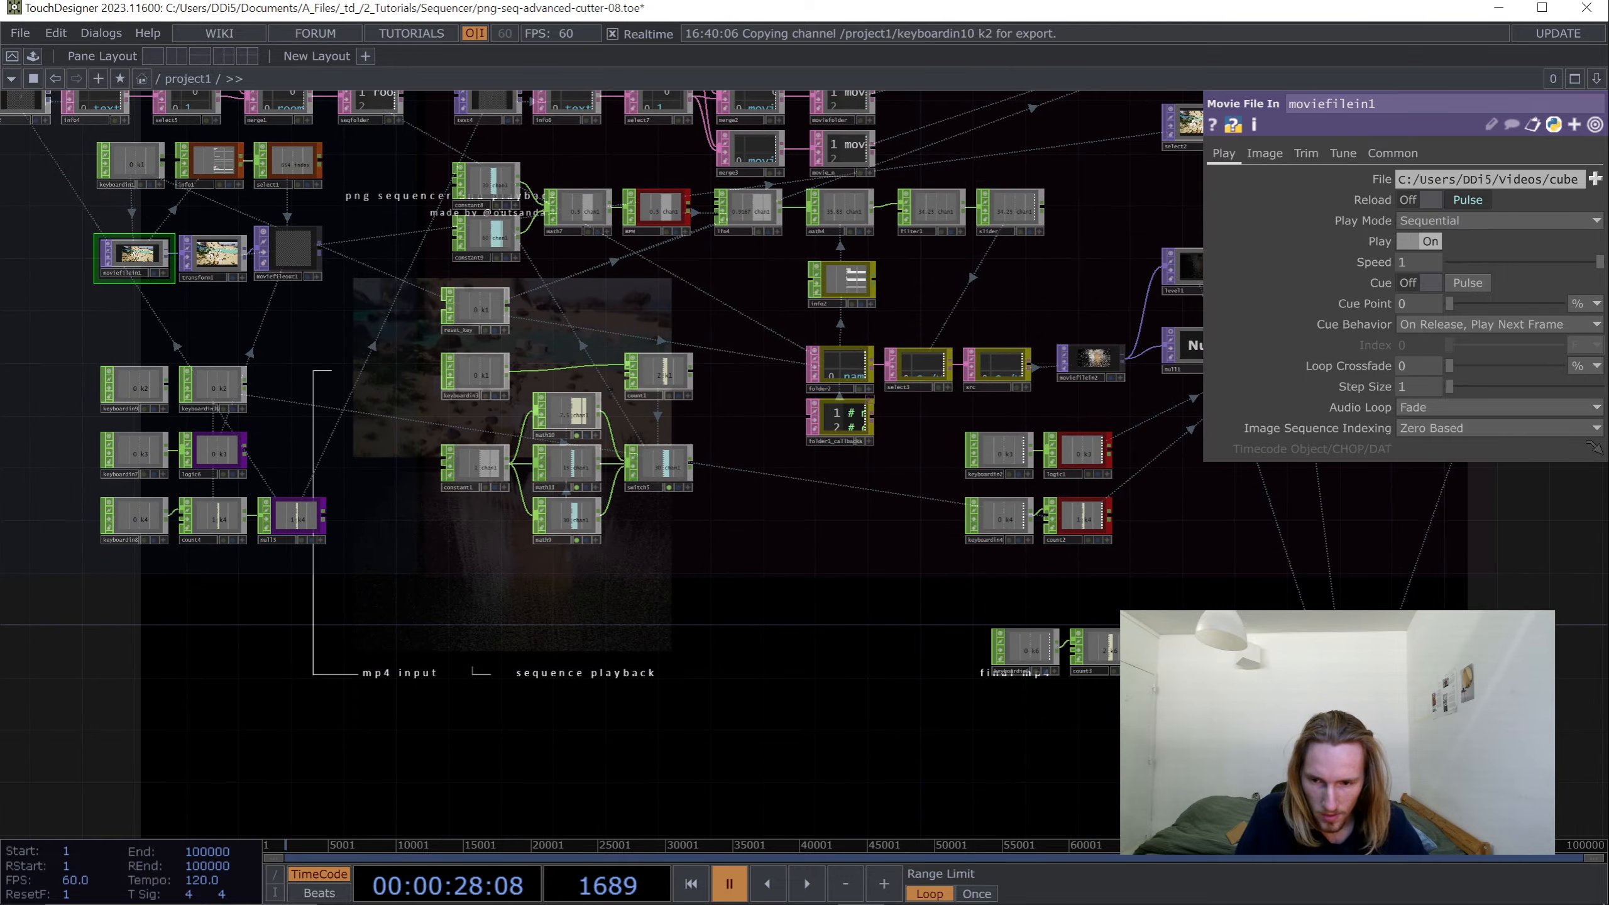
drag(507, 640, 491, 422)
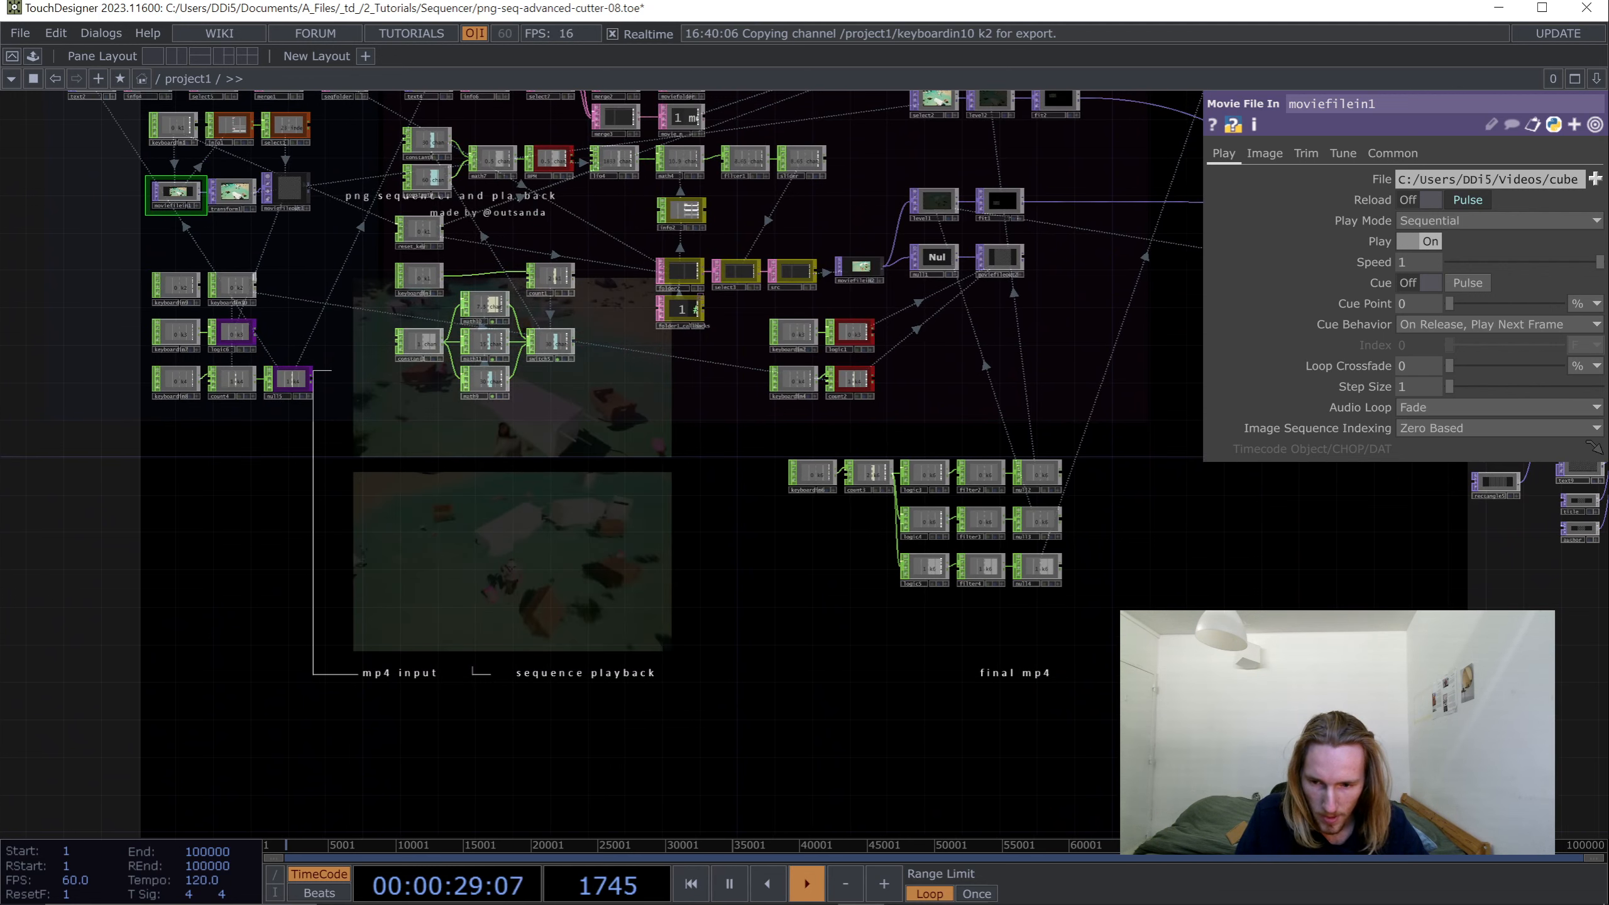
mouse_move(492, 422)
mouse_down()
mouse_move(415, 462)
mouse_move(448, 402)
mouse_move(511, 416)
mouse_up()
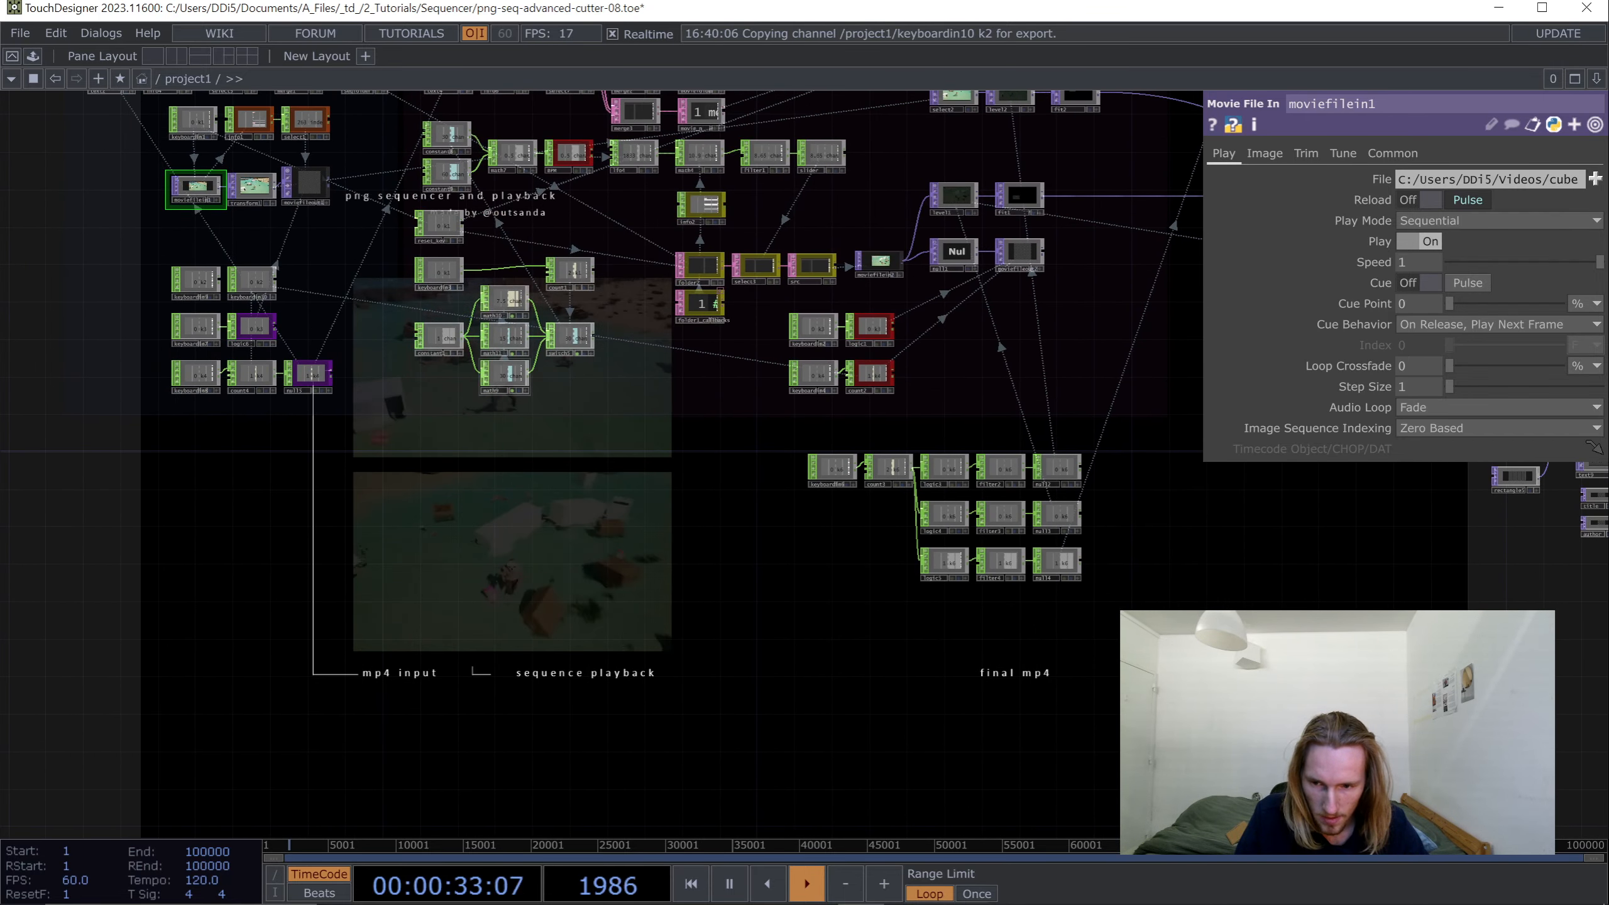
- Set the Multiply value of math9 to 15 to change the sequence playback speed
click(505, 375)
text(1)
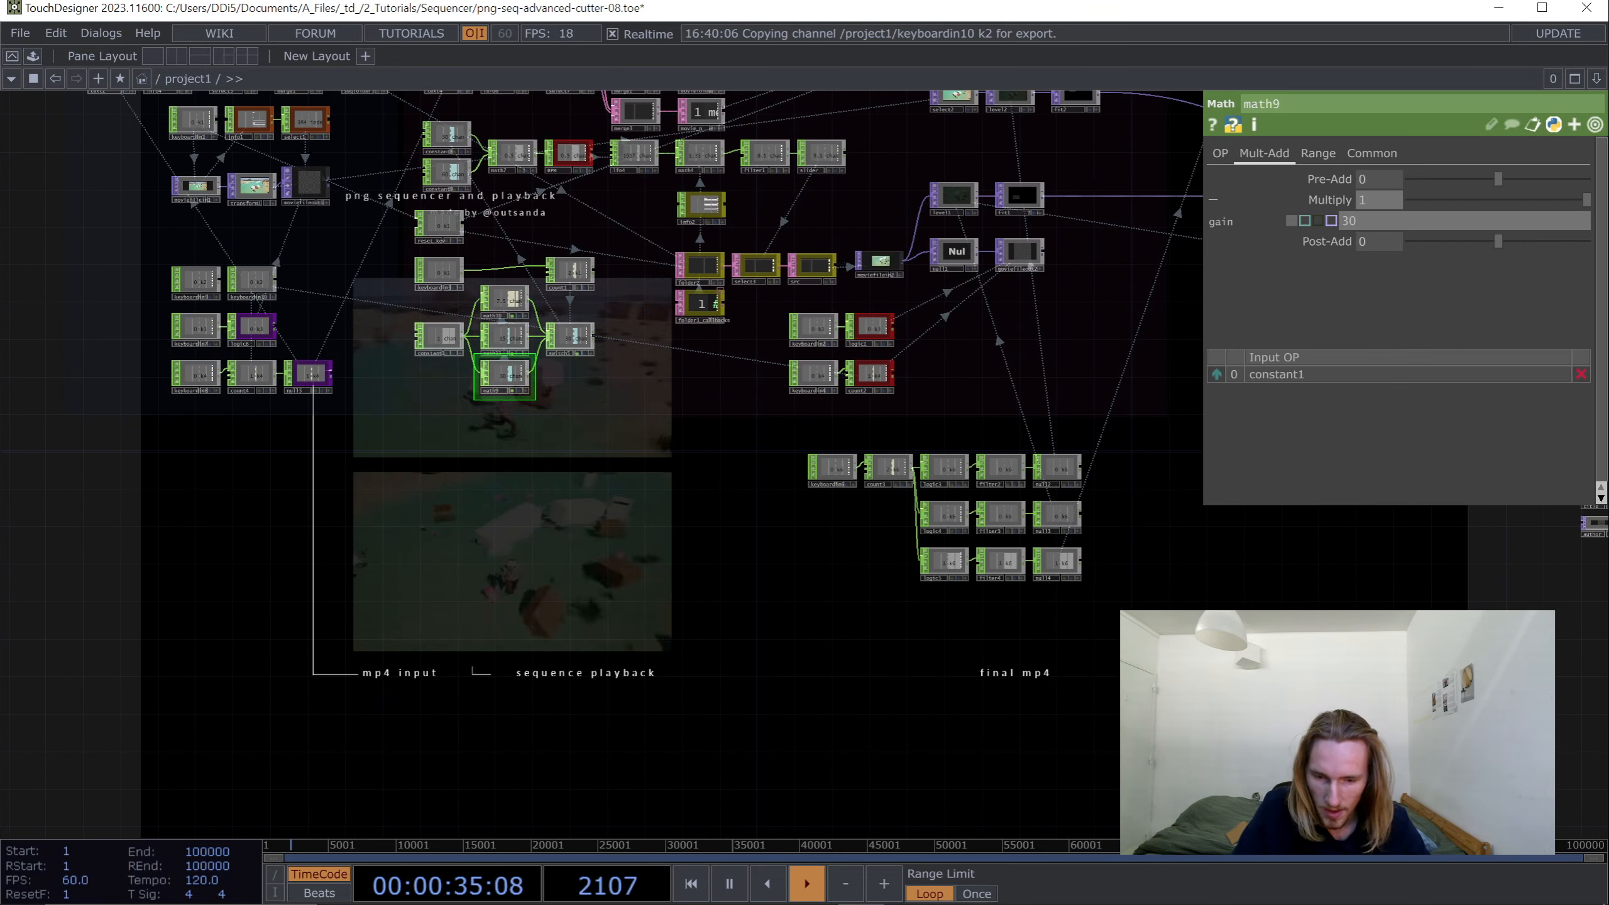
text(5)
key(Return)
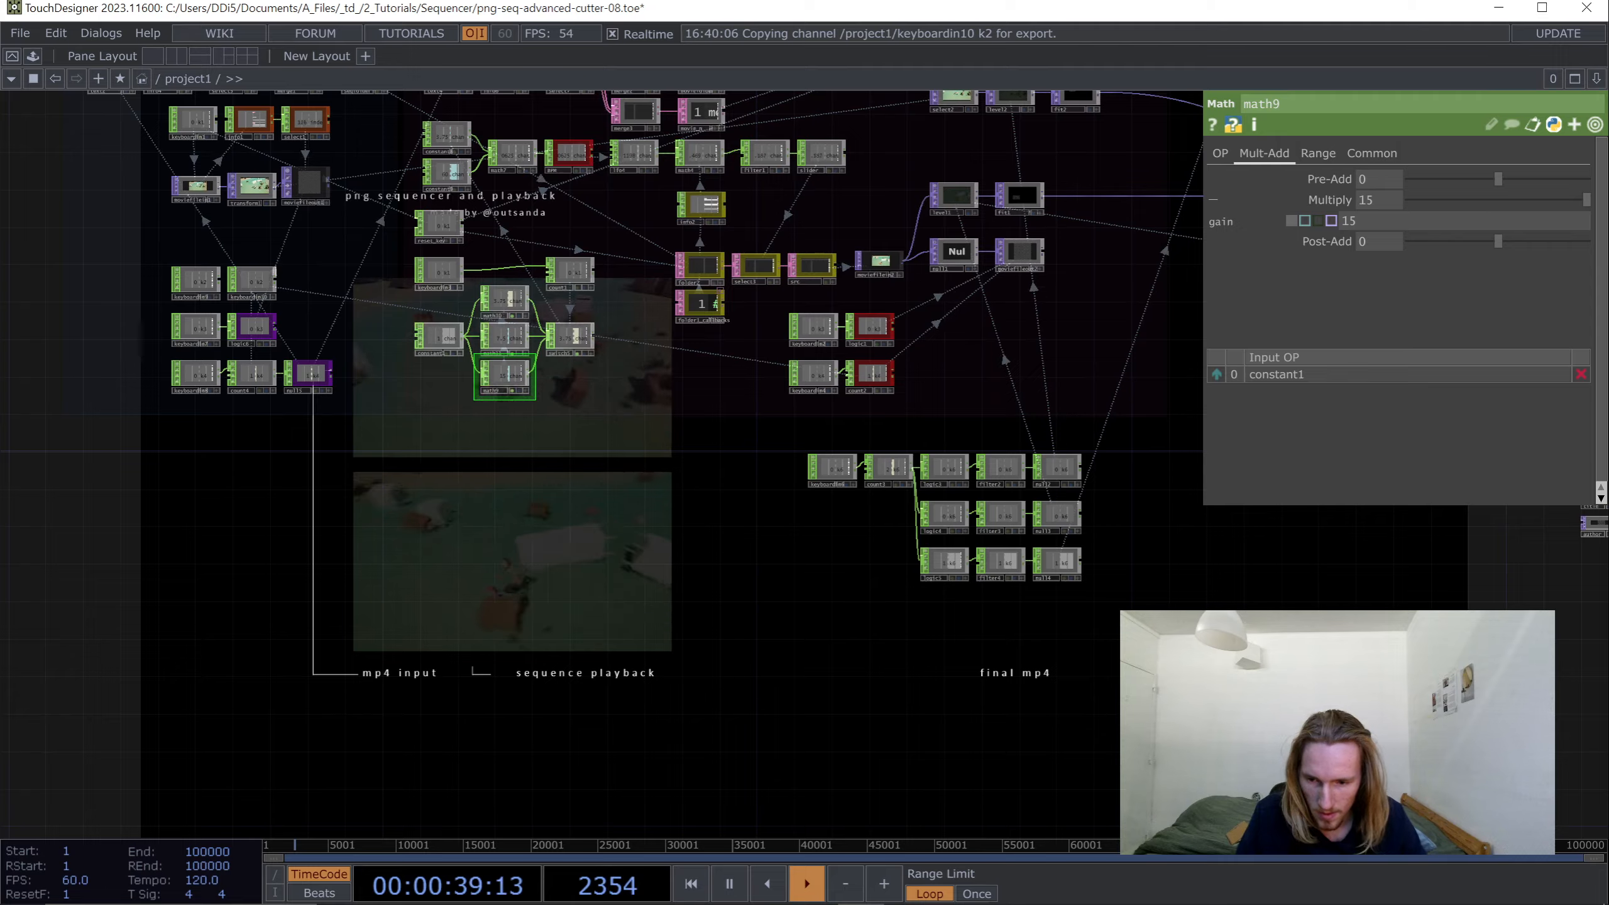
- Restart the timeline from its first frame and play the mp4 input alongside the sequence playback
mouse_move(729, 444)
mouse_down()
mouse_move(730, 497)
mouse_move(665, 604)
mouse_move(758, 603)
mouse_move(715, 582)
mouse_move(668, 475)
mouse_move(724, 425)
mouse_up()
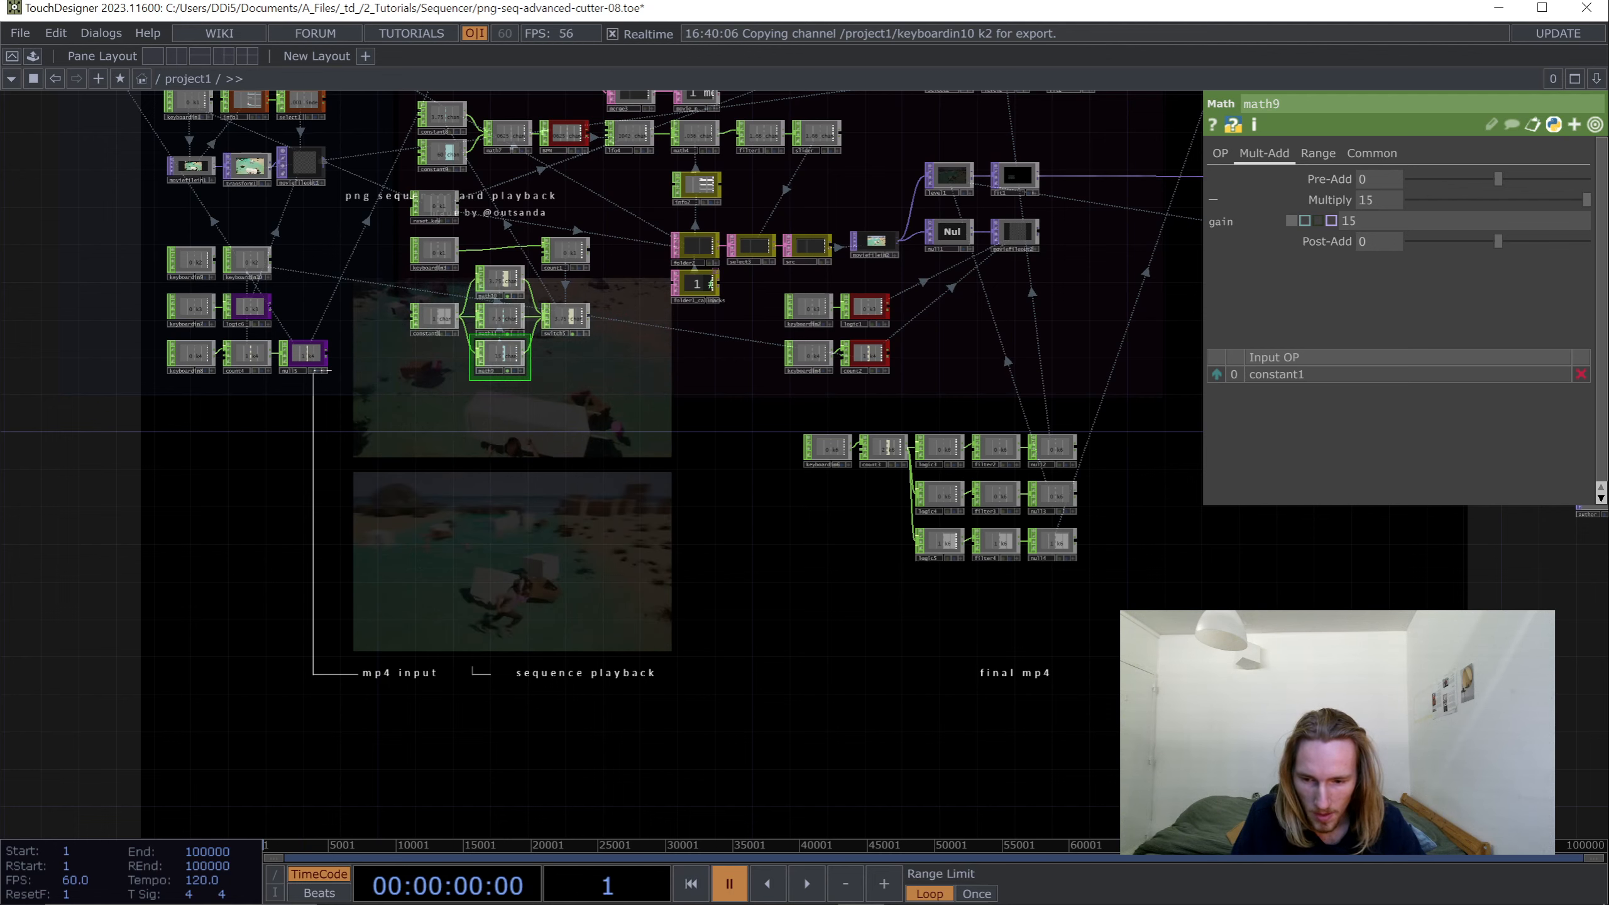
drag(724, 425, 708, 322)
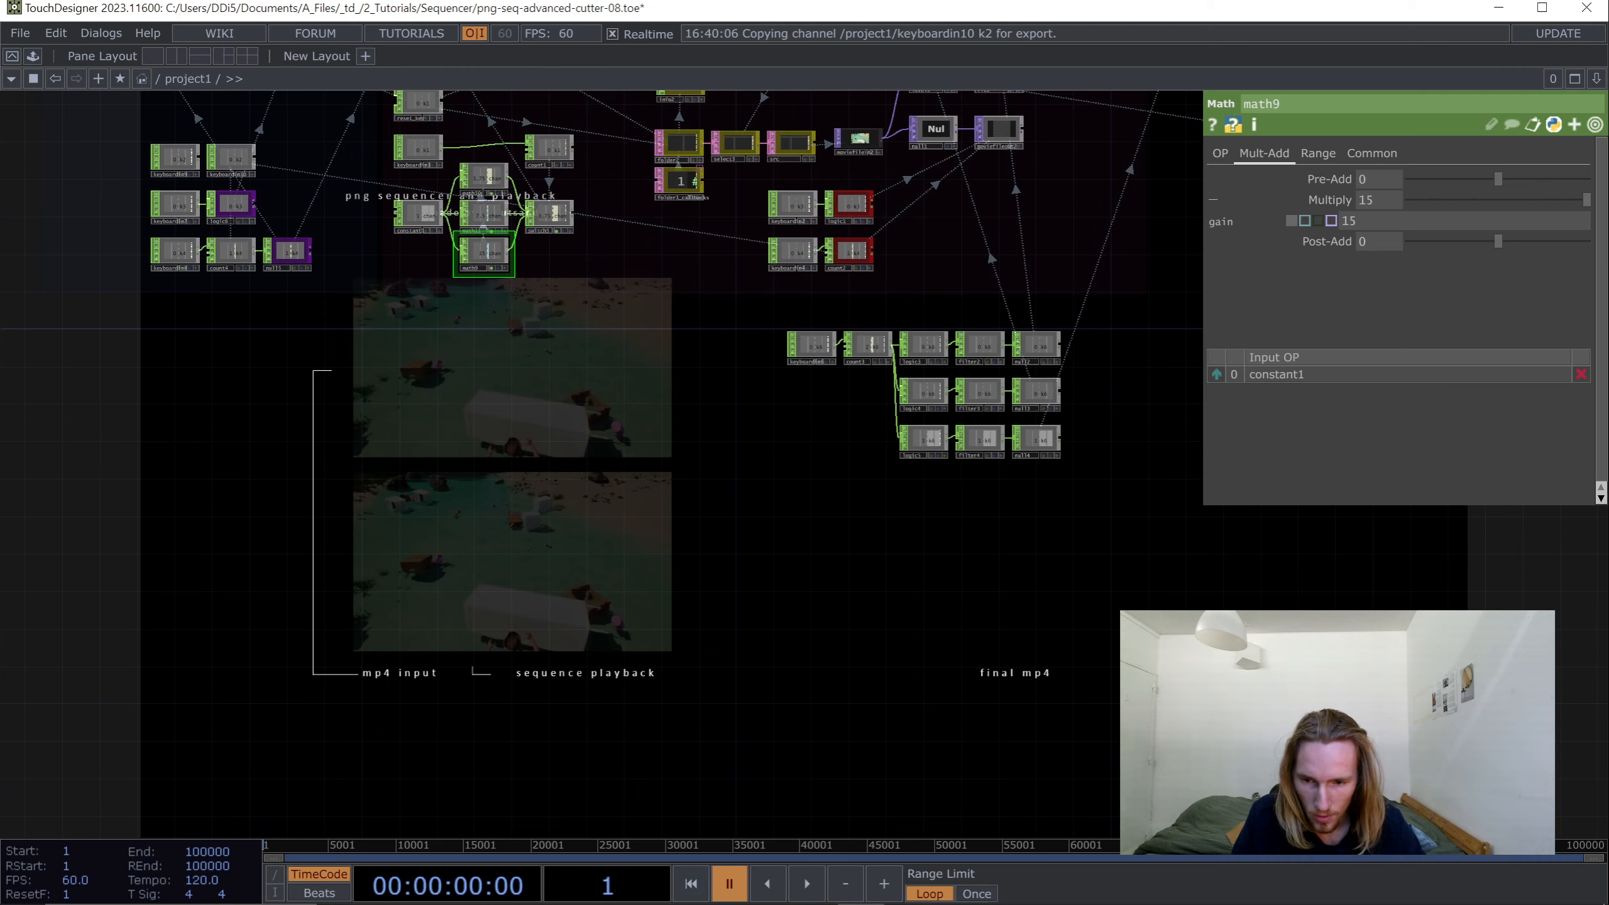
drag(1045, 545, 394, 608)
drag(760, 558, 570, 443)
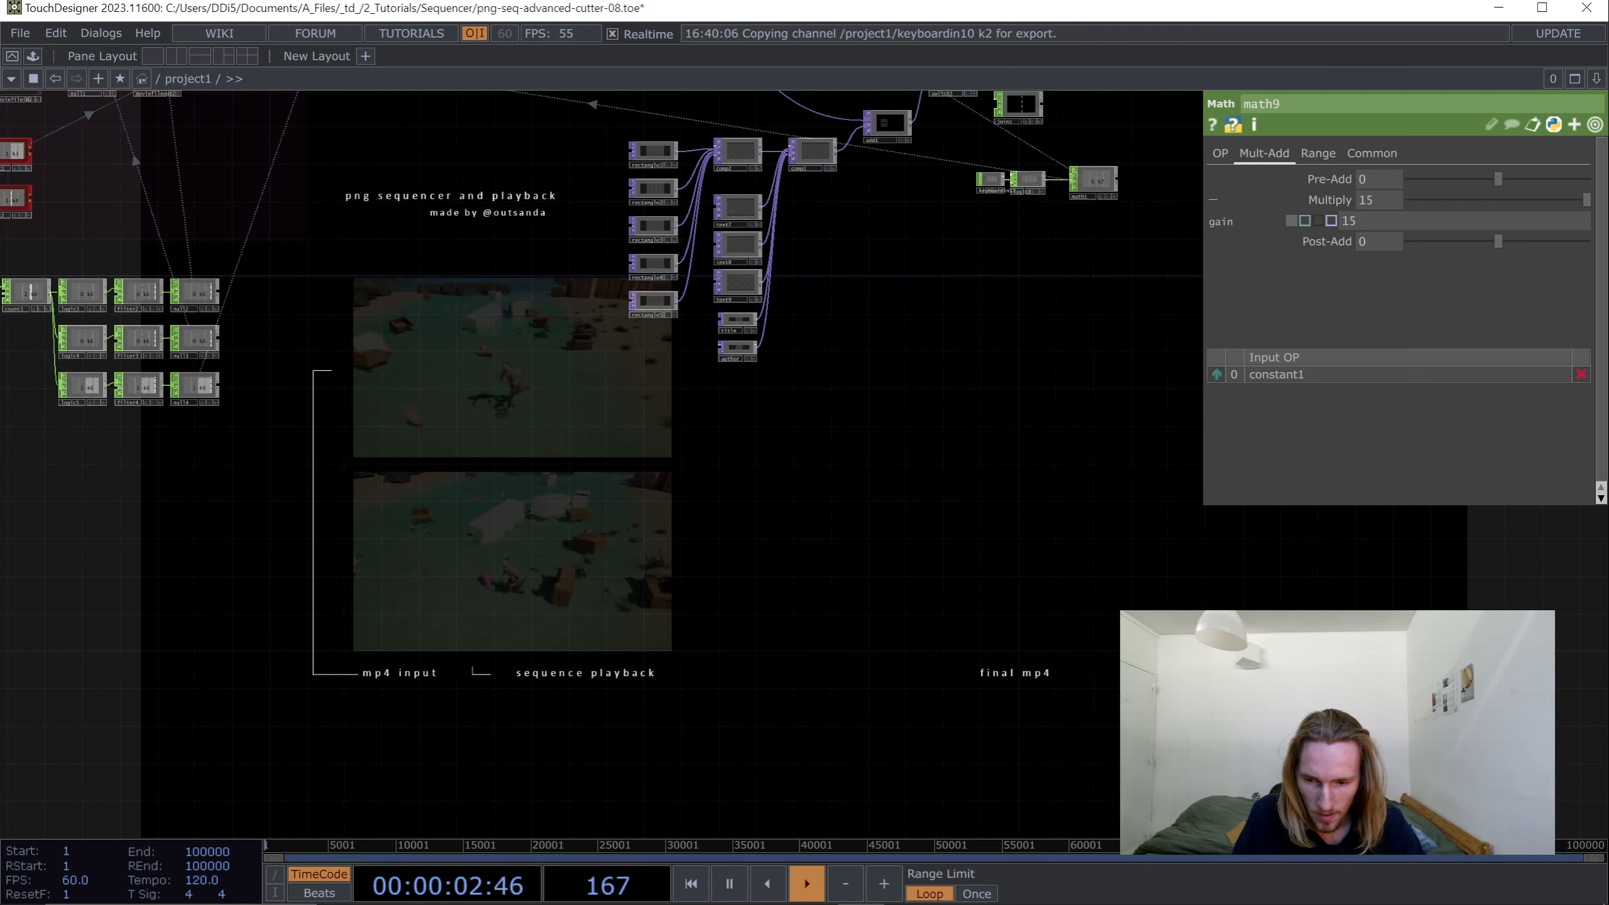
- Record the sequence playback as a new movie and play it with the highlight on the final mp4
drag(444, 507, 1109, 590)
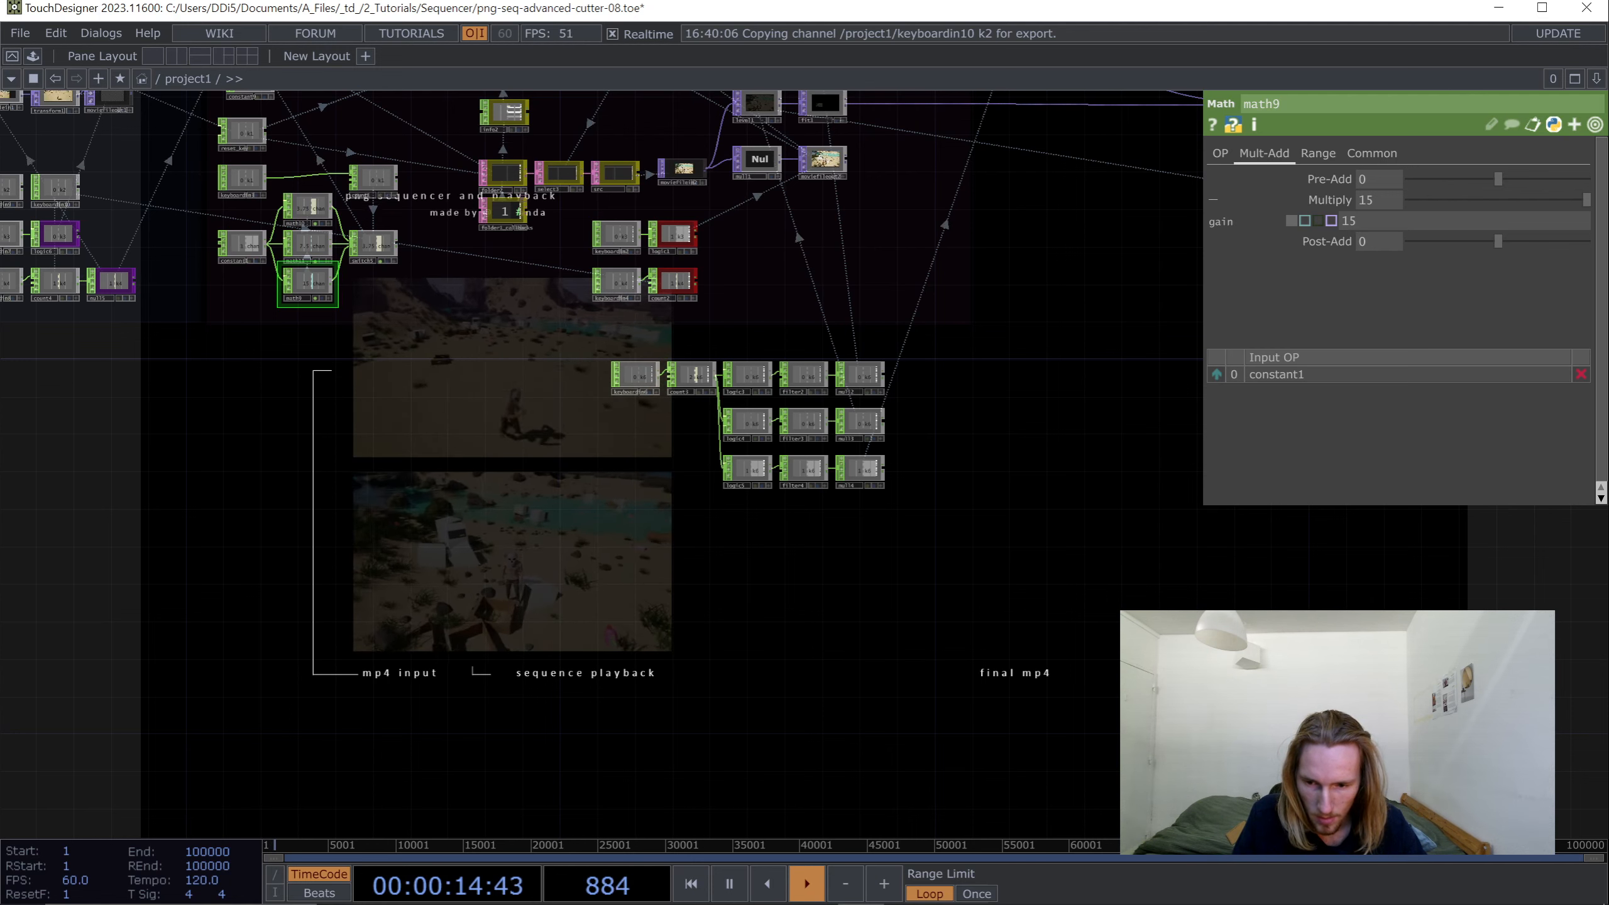
drag(621, 317, 319, 193)
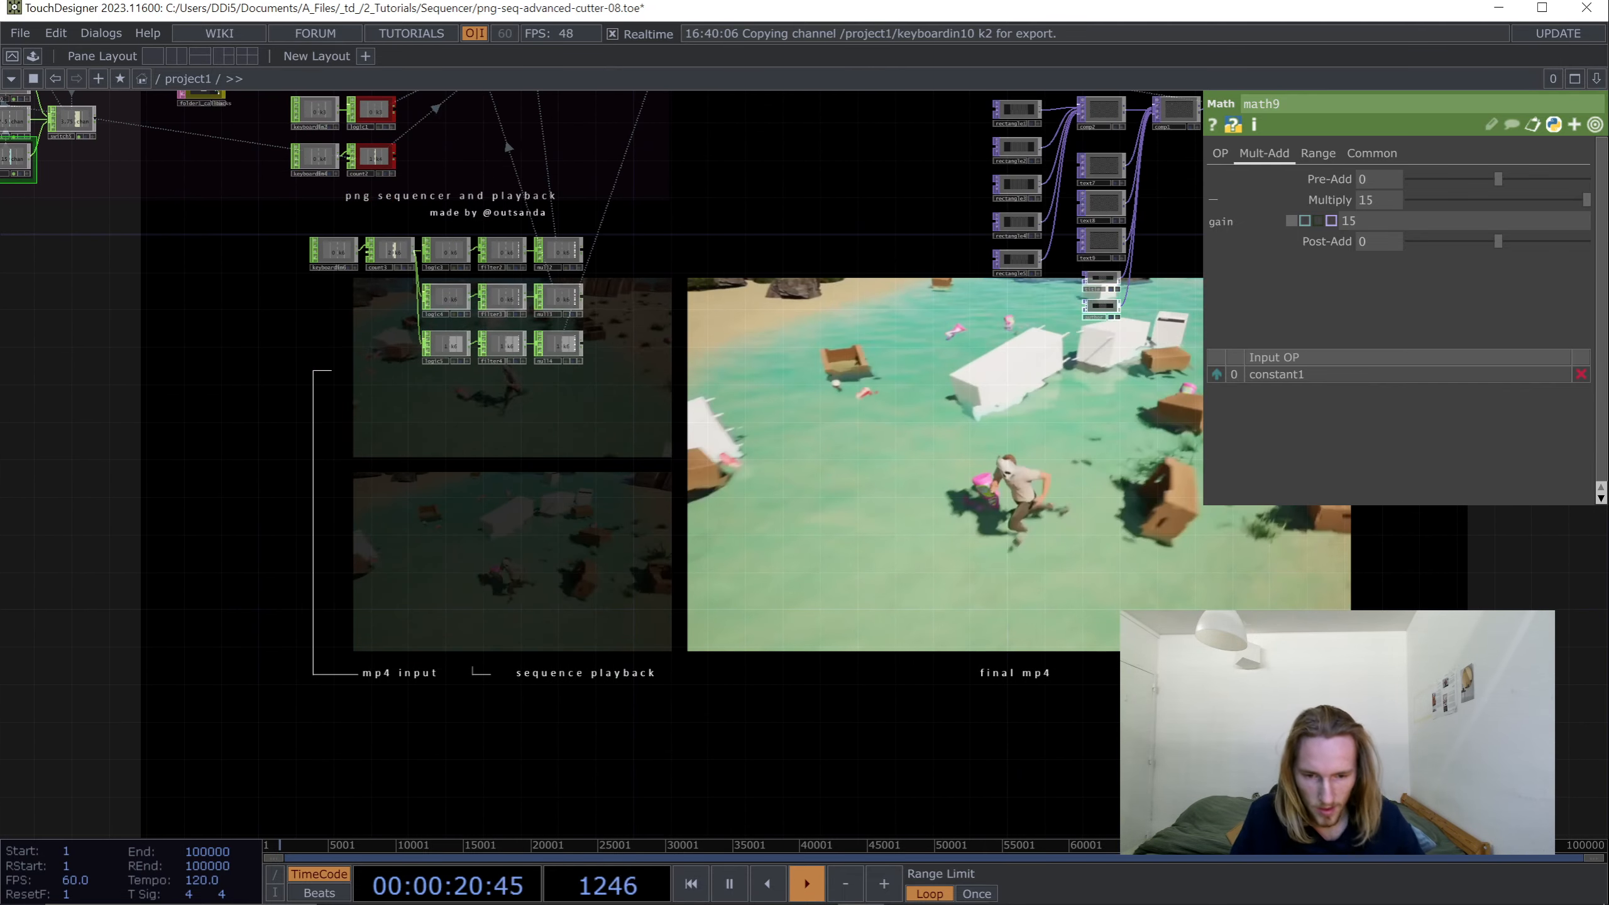
drag(319, 193, 326, 748)
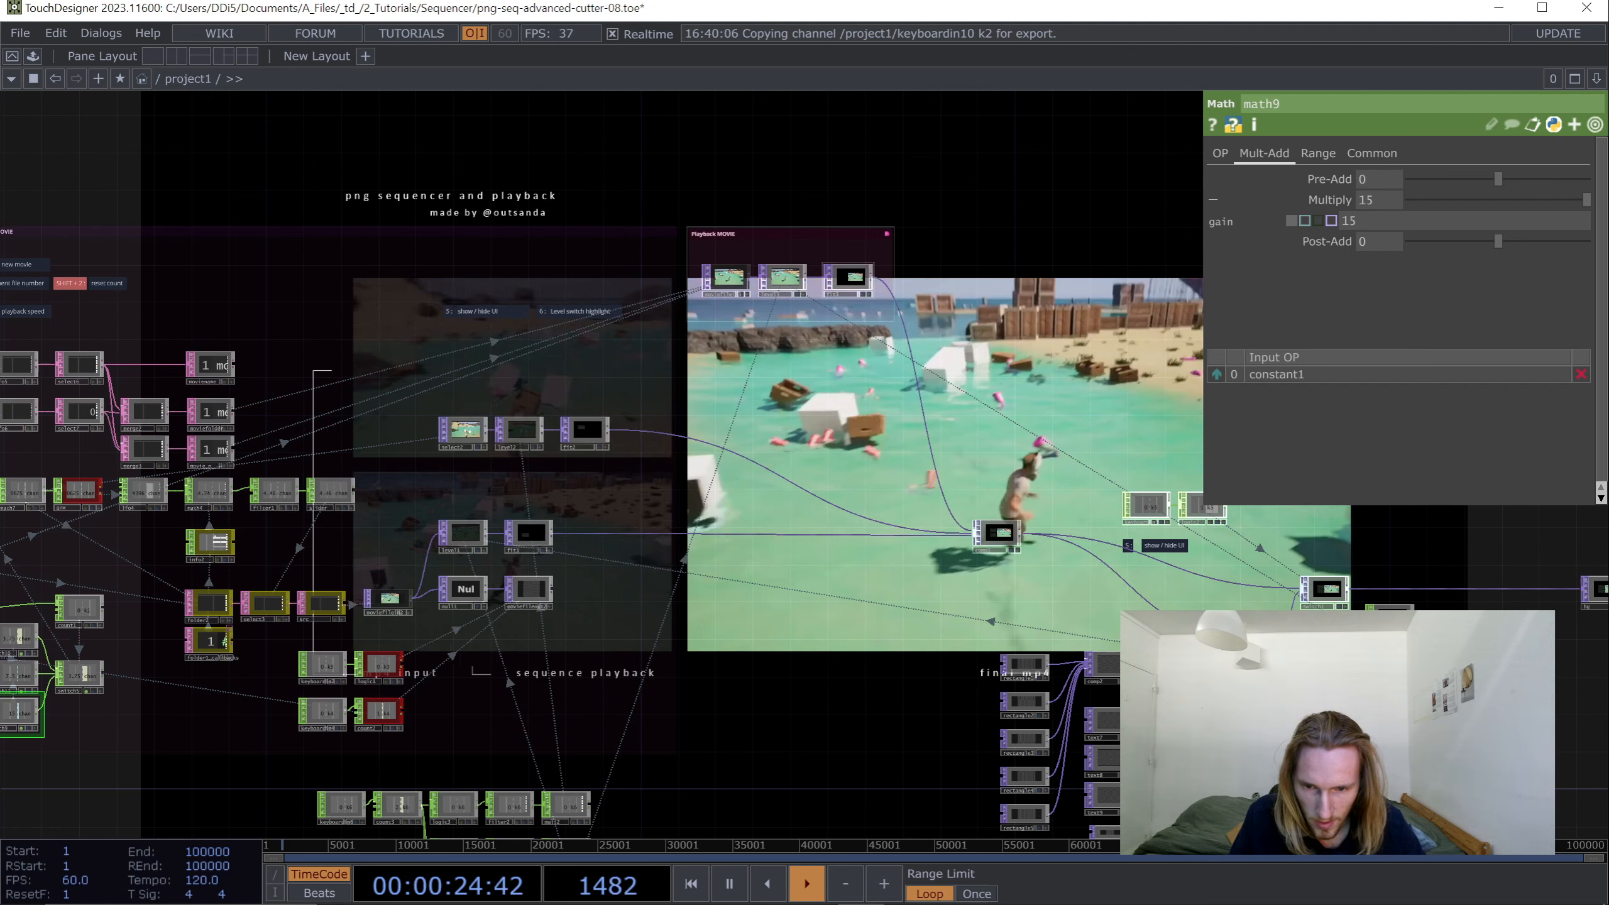
- Review the video codec options of moviefileout2, keeping H.264 (NVIDIA GPU)
click(530, 591)
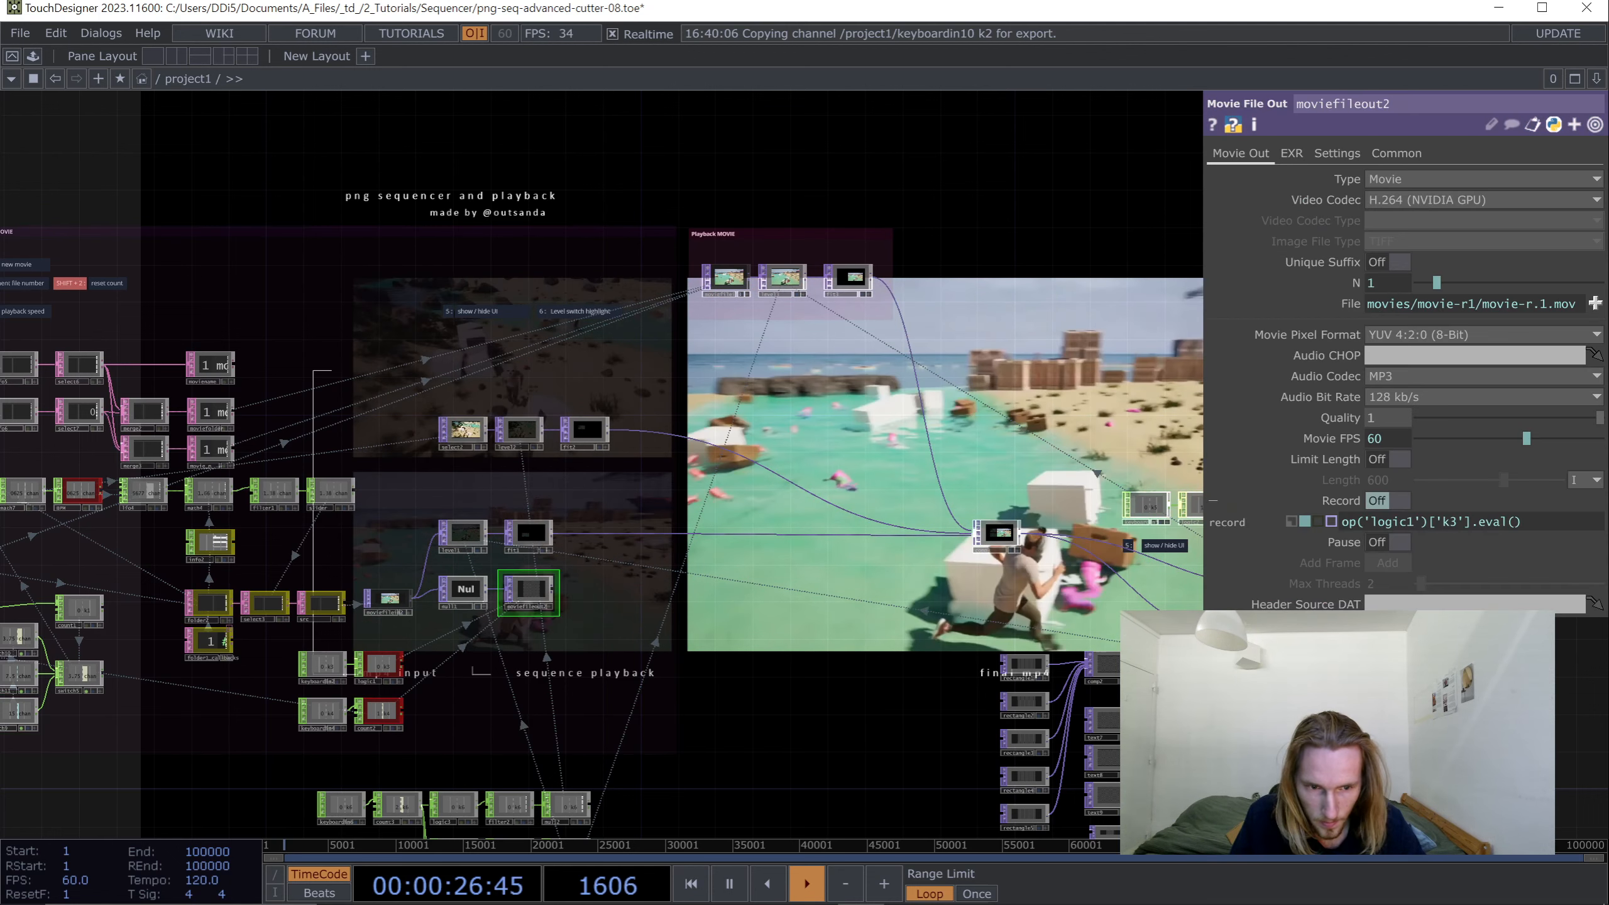
click(1457, 200)
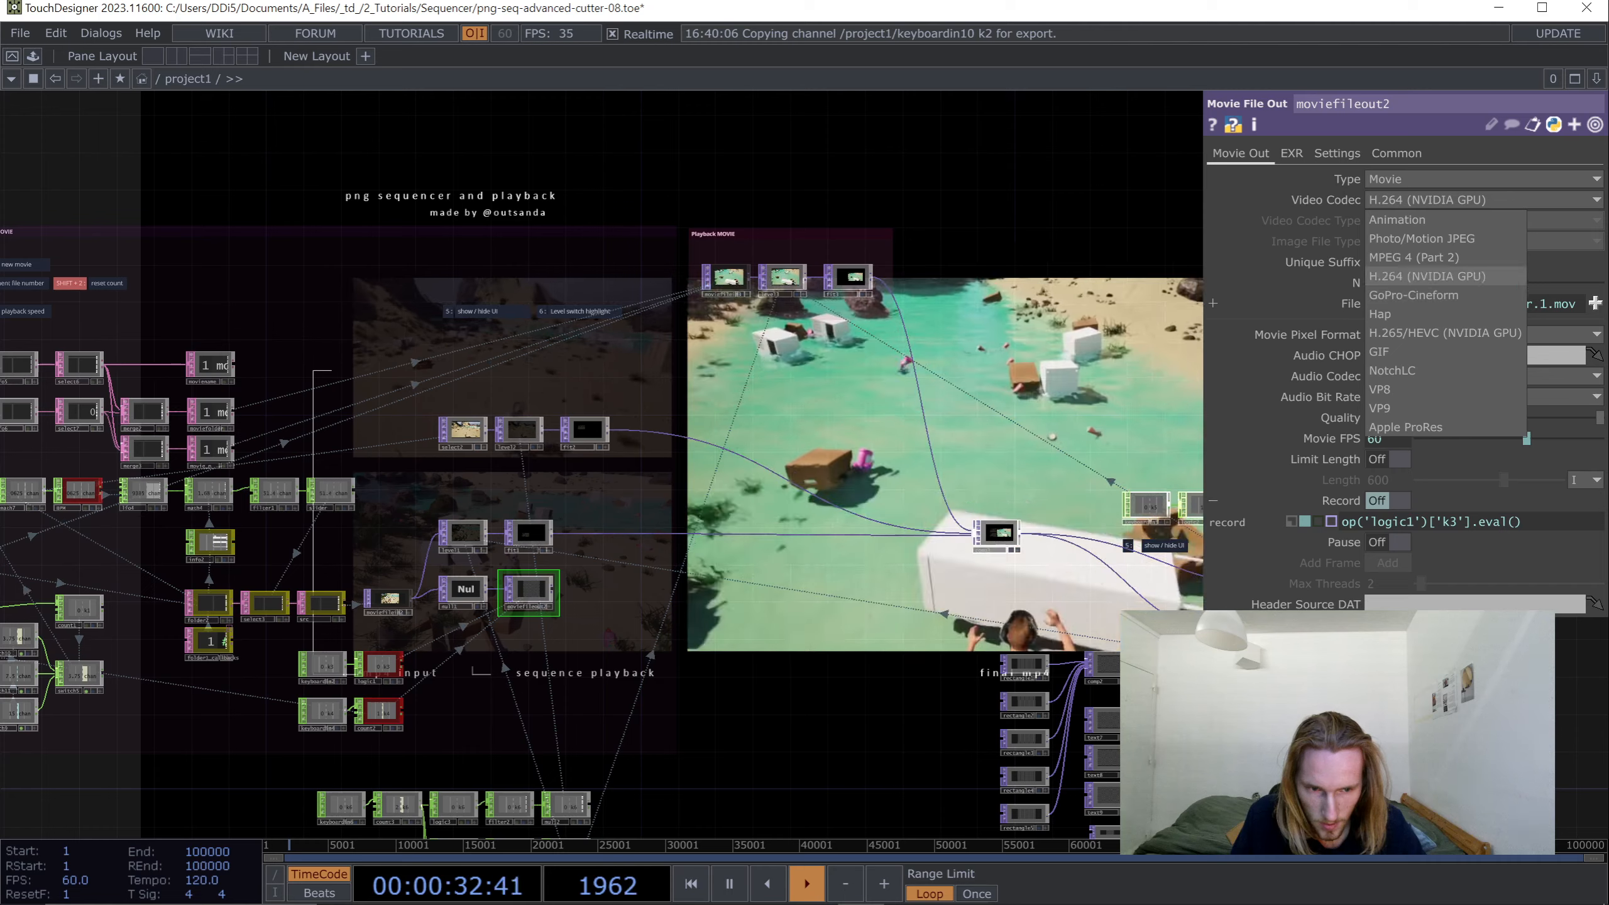
click(1427, 277)
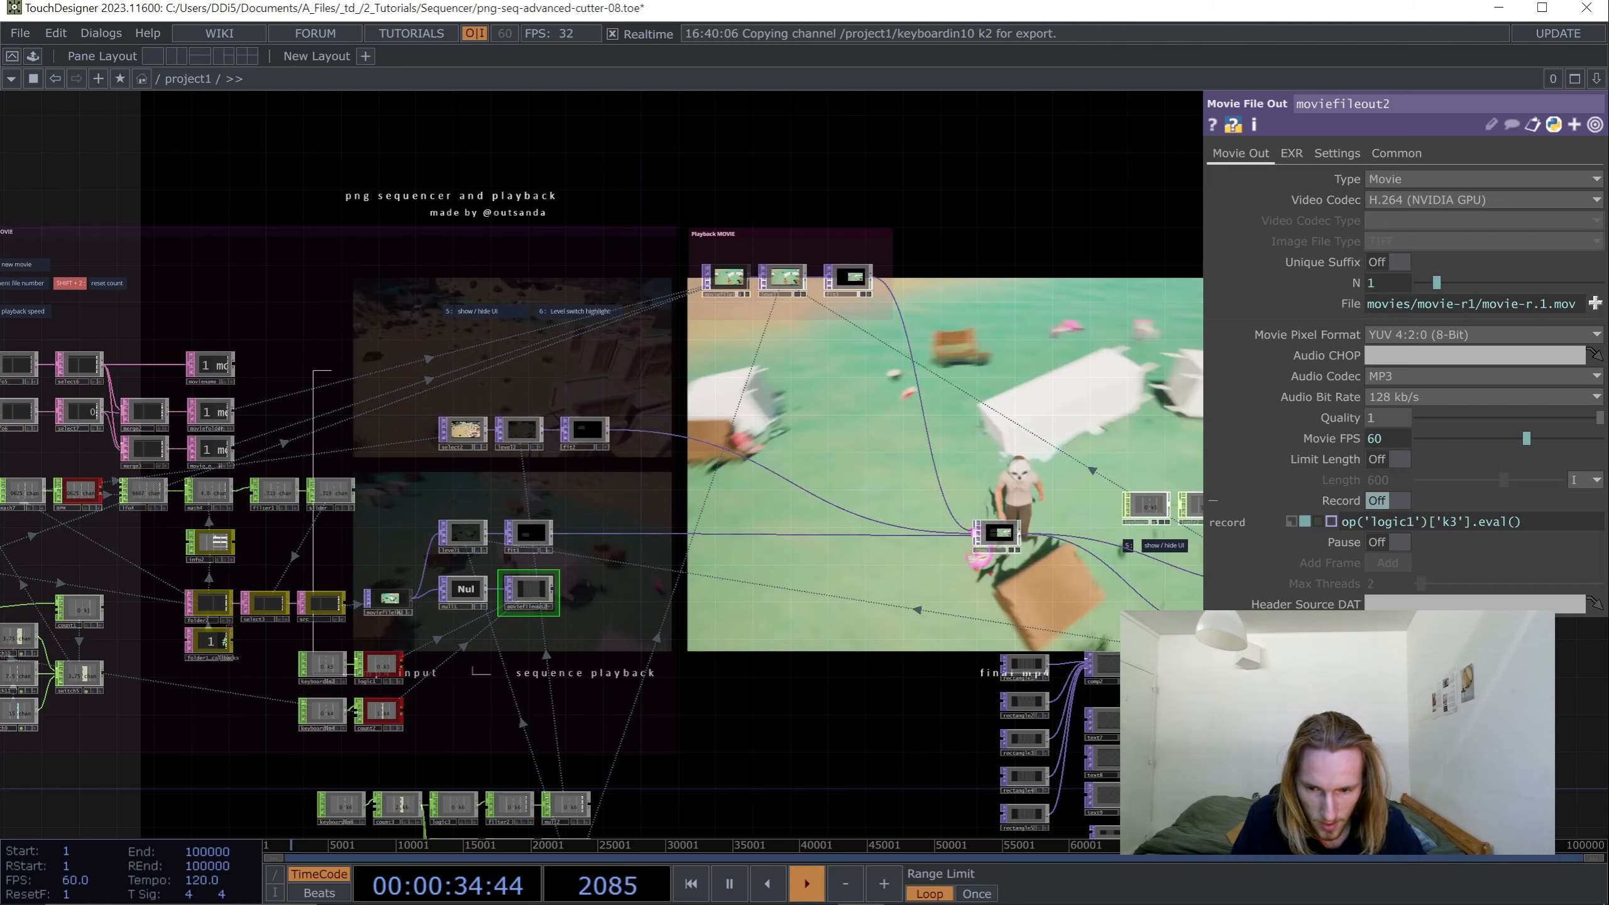
- View the final mp4 output in Perform mode without the network, and return to the network editor
scroll(1173, 288, down, 5)
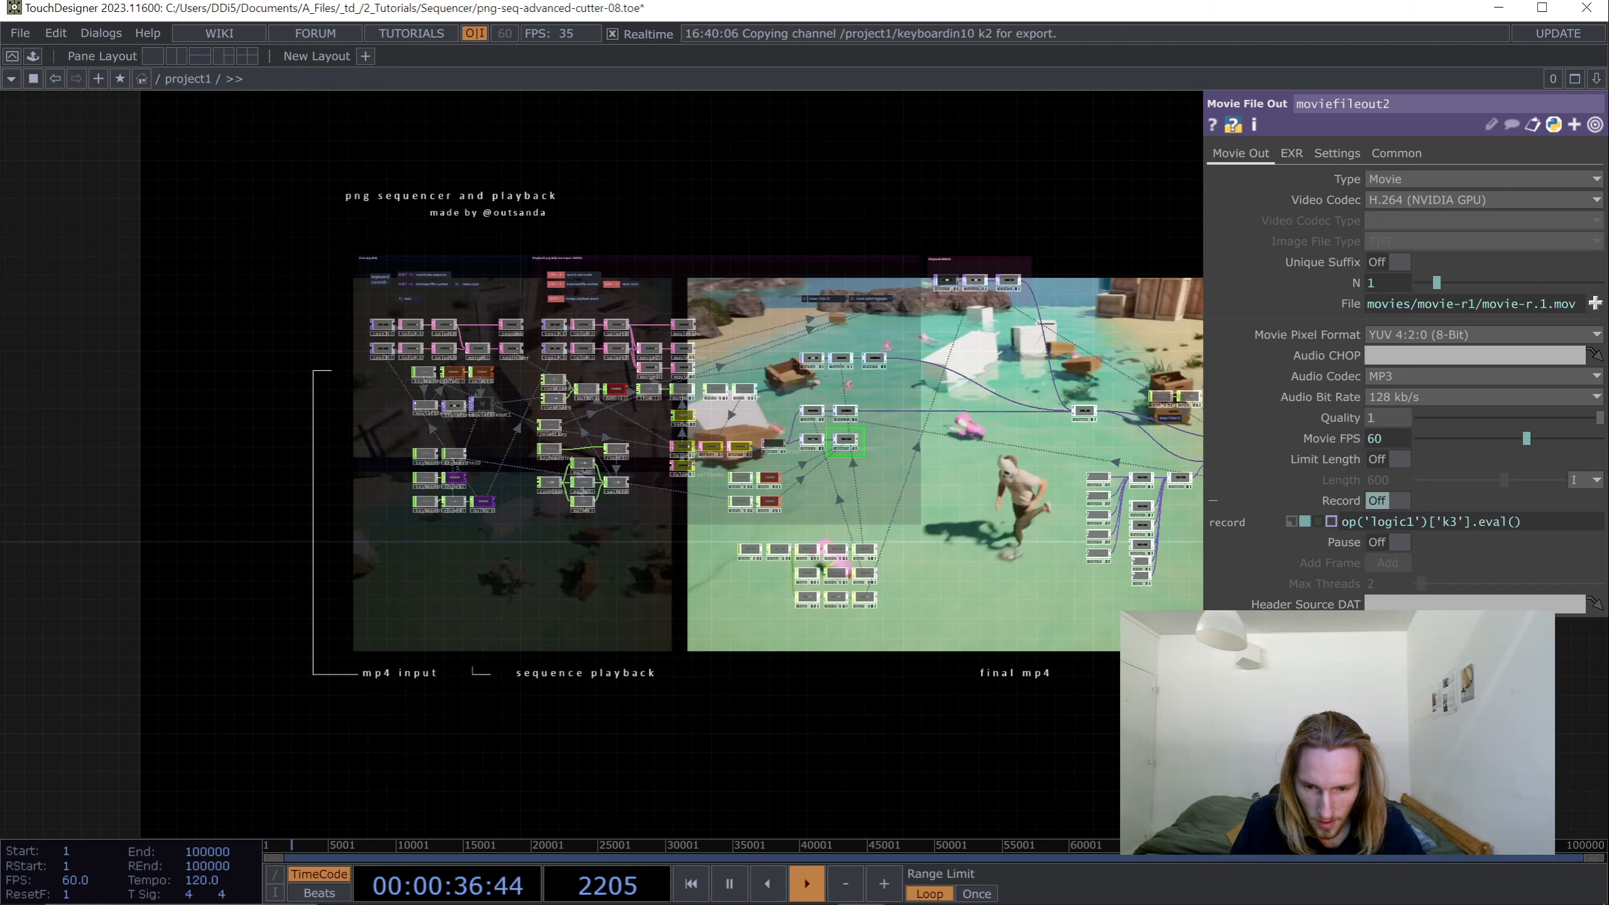
drag(836, 535, 835, 547)
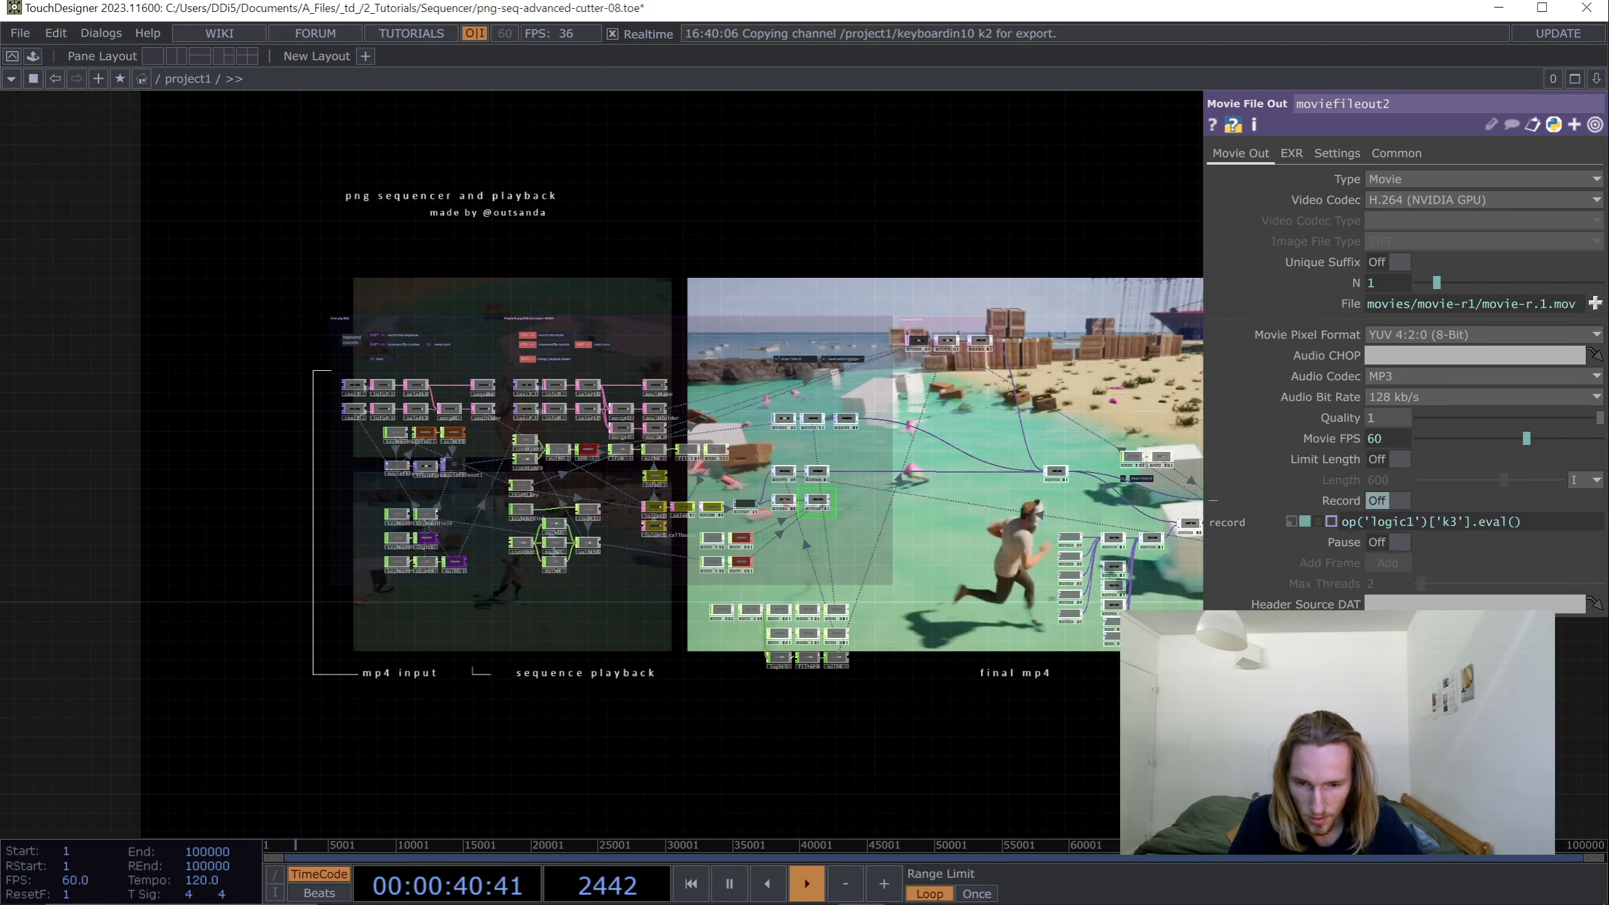
drag(835, 546, 619, 201)
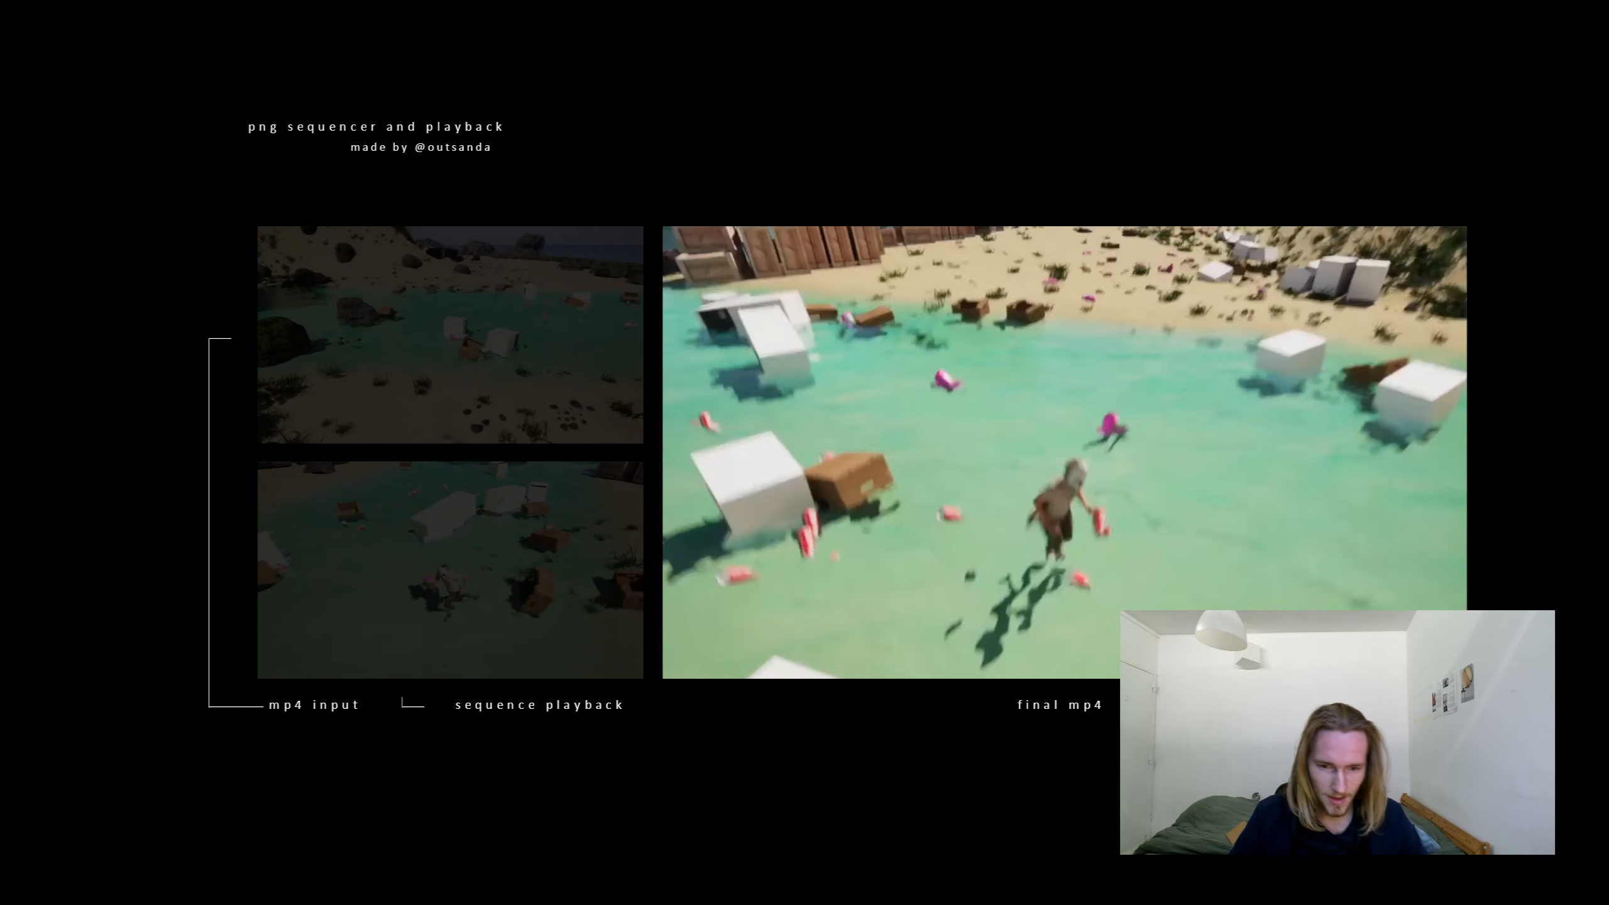
key(Escape)
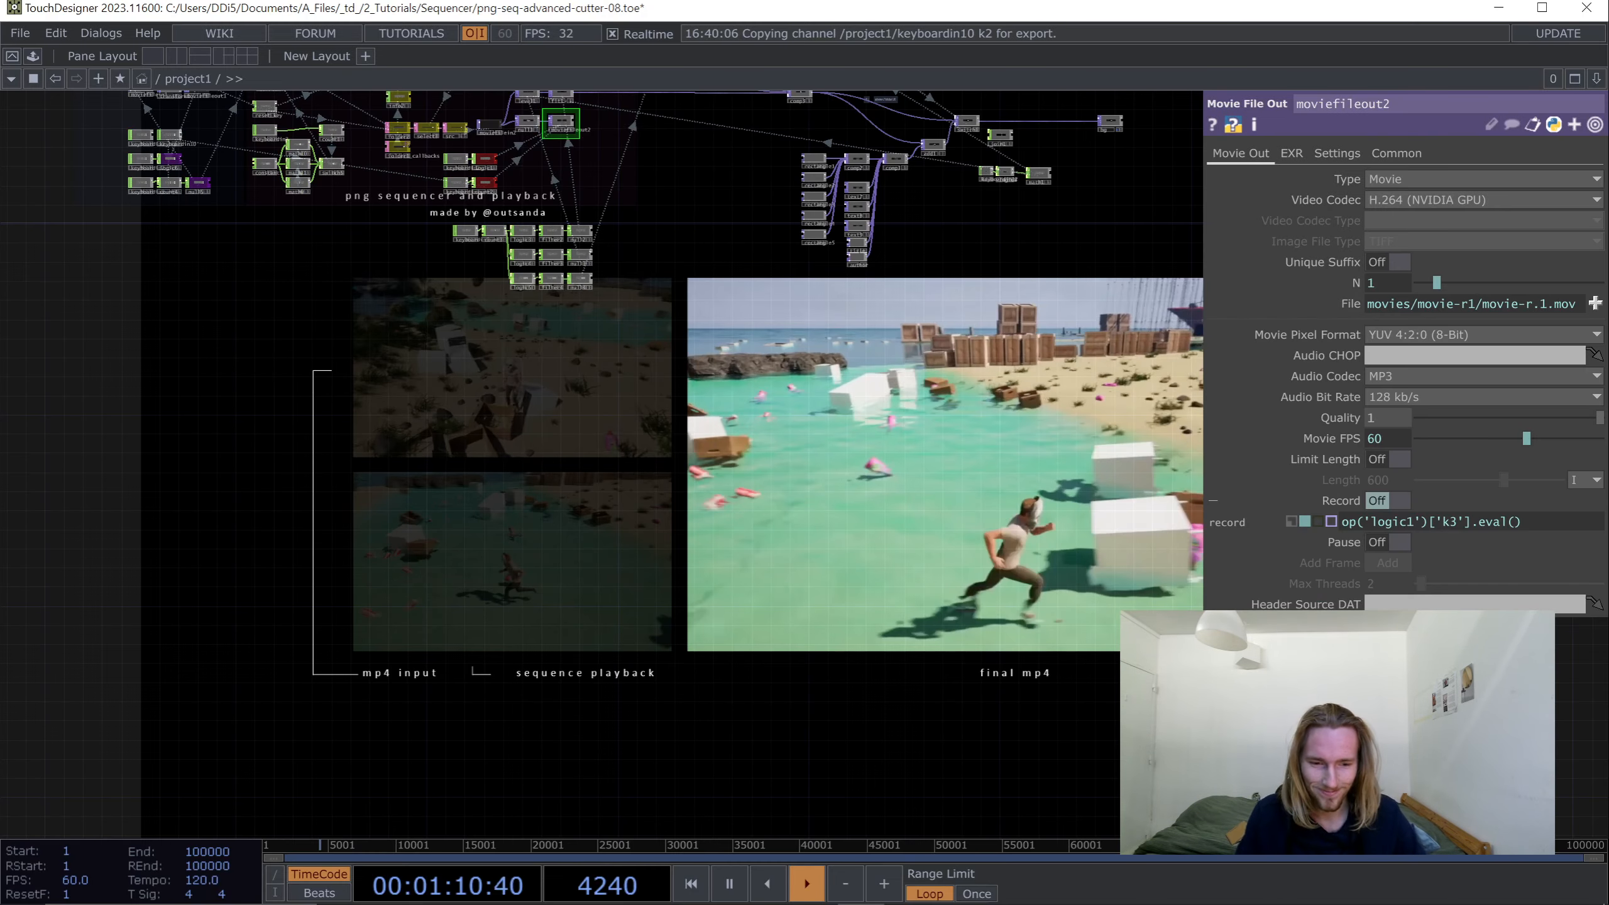